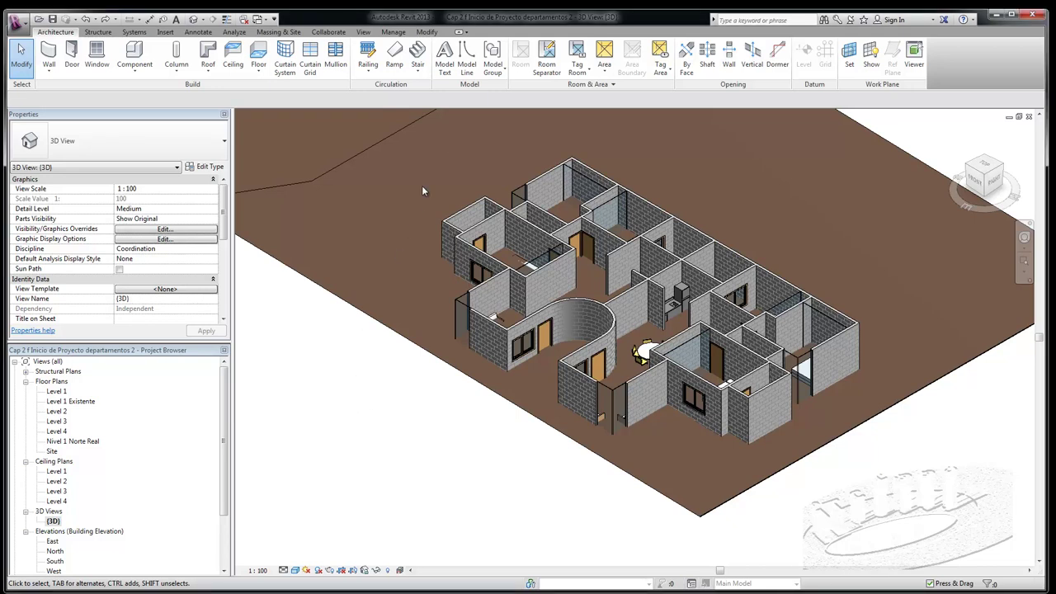
Switch to the Level 1 floor plan and zoom out to show the whole apartment.
double_click(59, 394)
scroll(549, 449, down, 2)
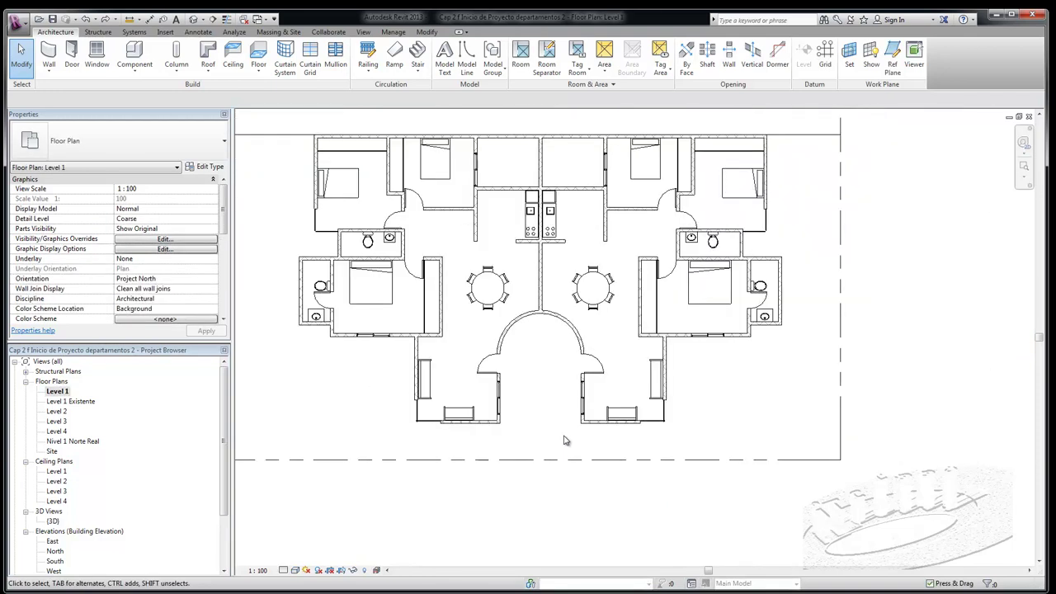
scroll(727, 409, down, 1)
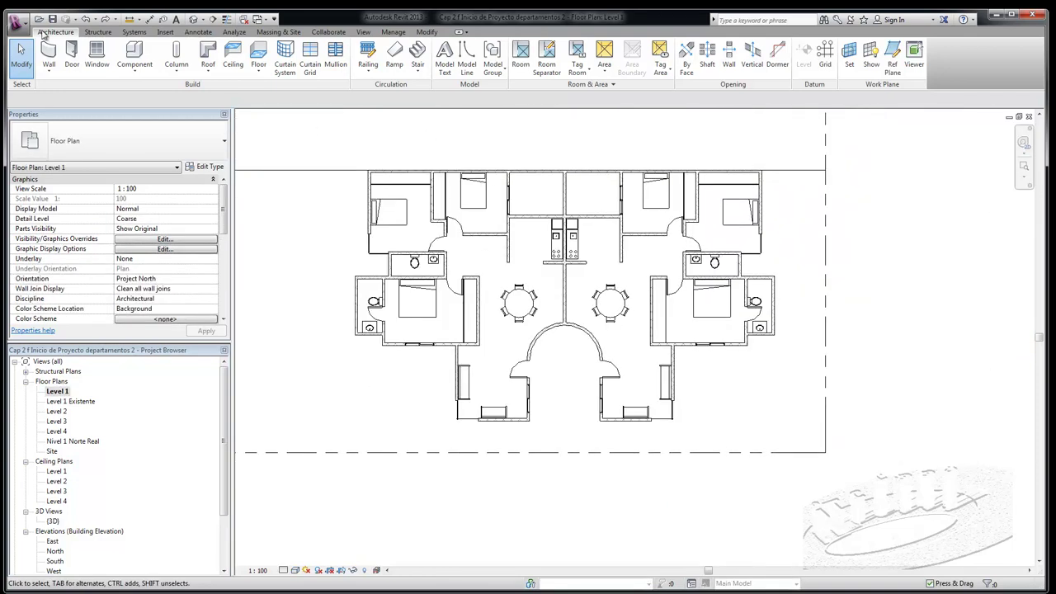
Start a structural floor sketch using Floor: Structural from the Floor dropdown.
click(259, 75)
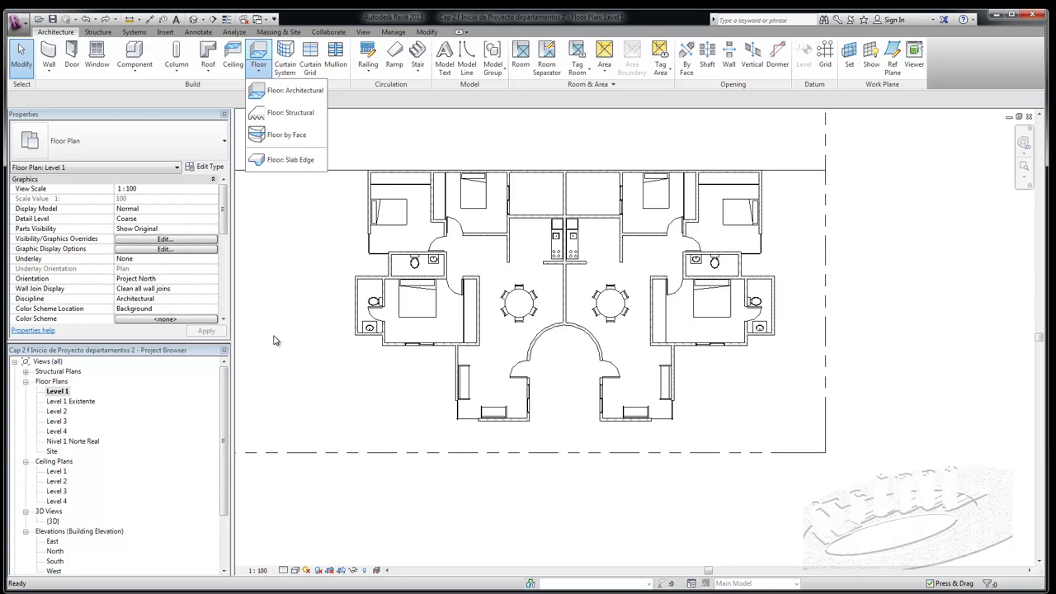
click(299, 117)
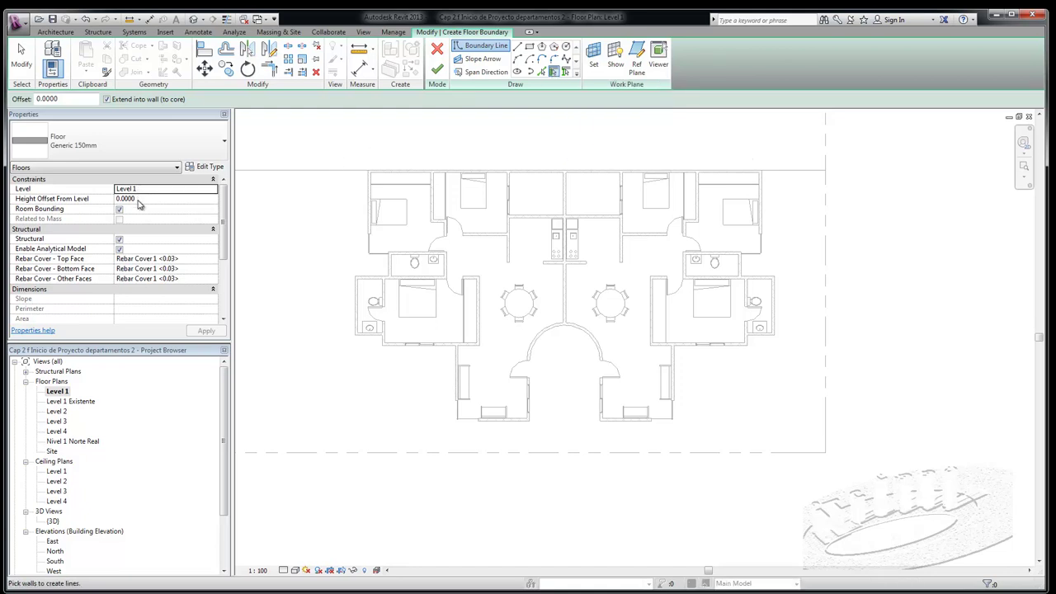
Pick the top wall and the left outer wall as floor boundary lines.
drag(223, 226, 226, 239)
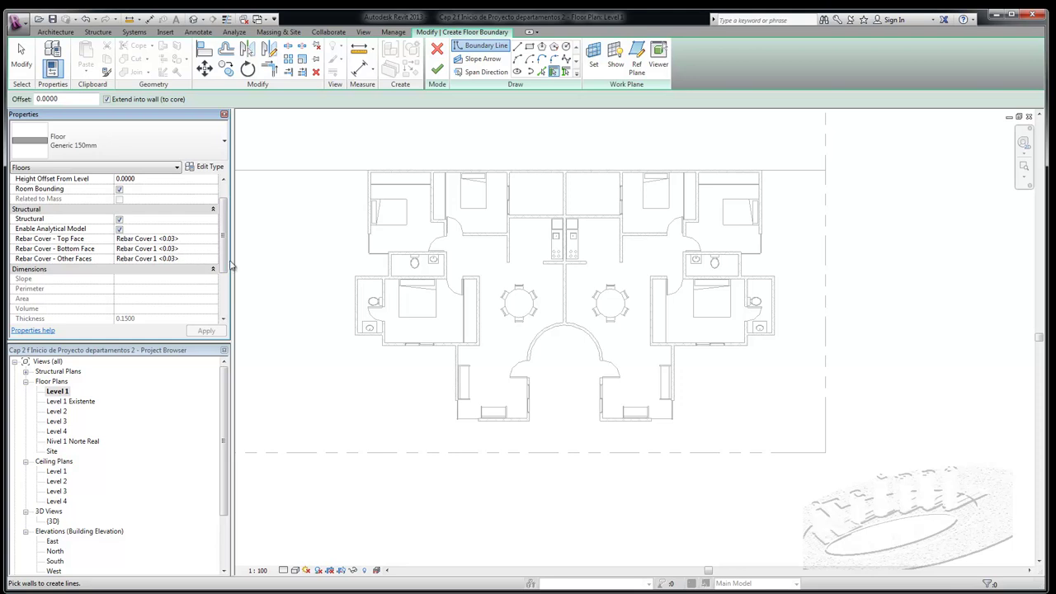
scroll(405, 177, up, 2)
scroll(405, 177, up, 1)
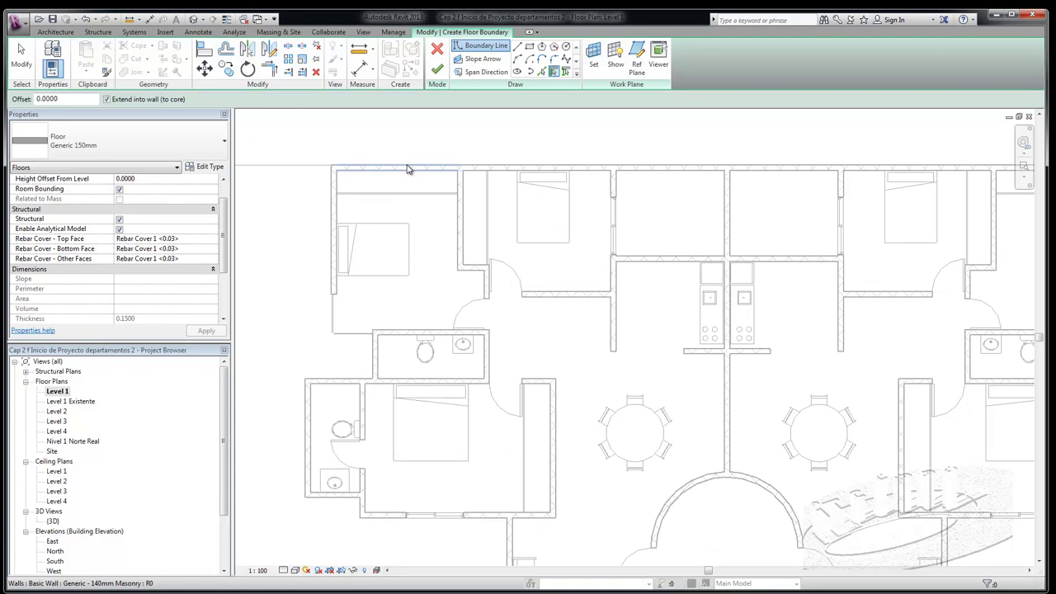
click(407, 169)
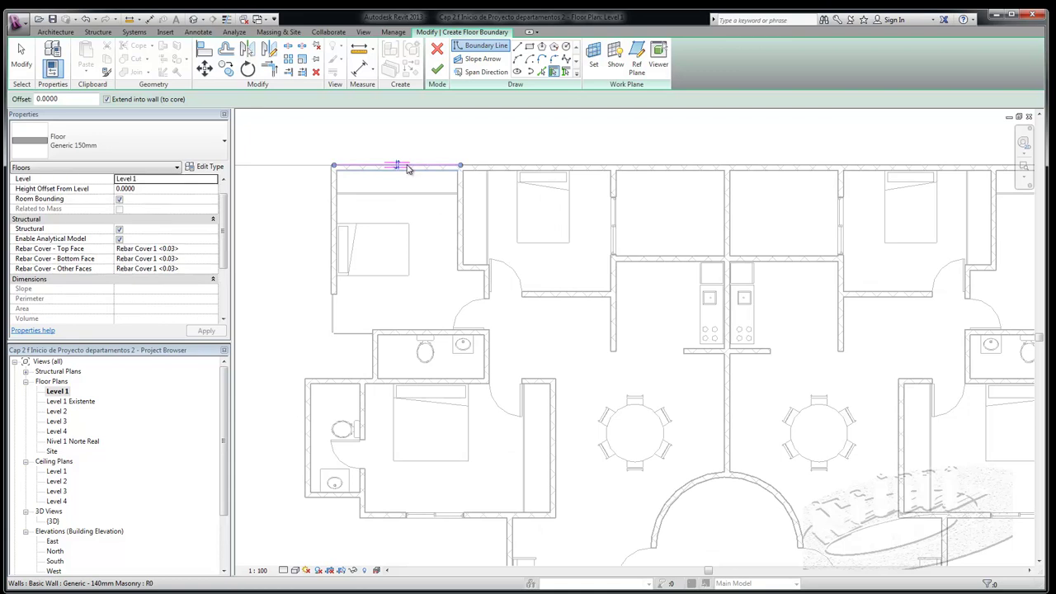
click(332, 191)
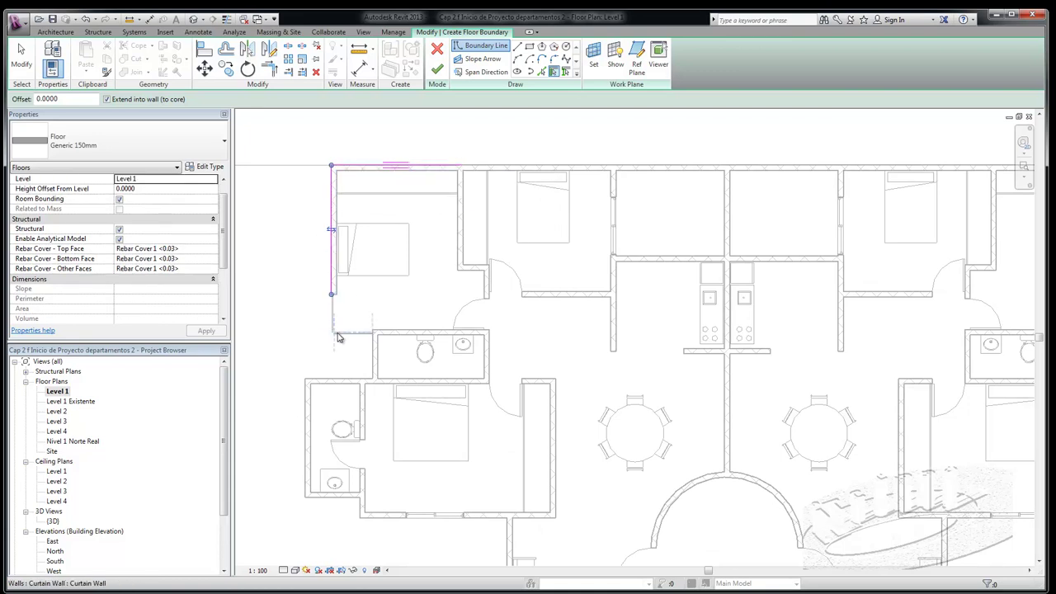
scroll(364, 335, up, 3)
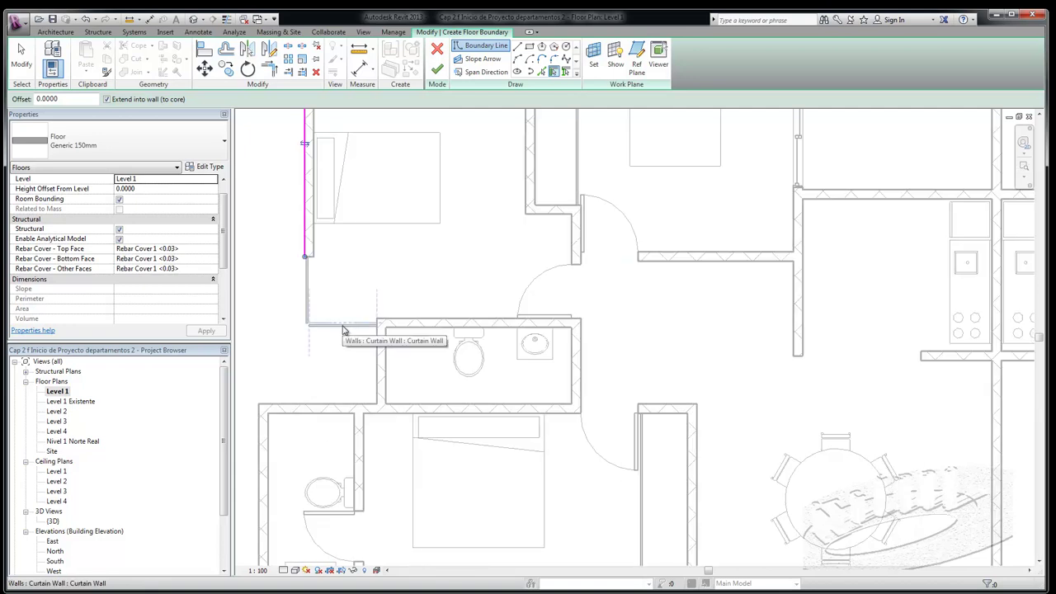
Add boundary lines along the left bathroom and left bedroom walls.
click(345, 331)
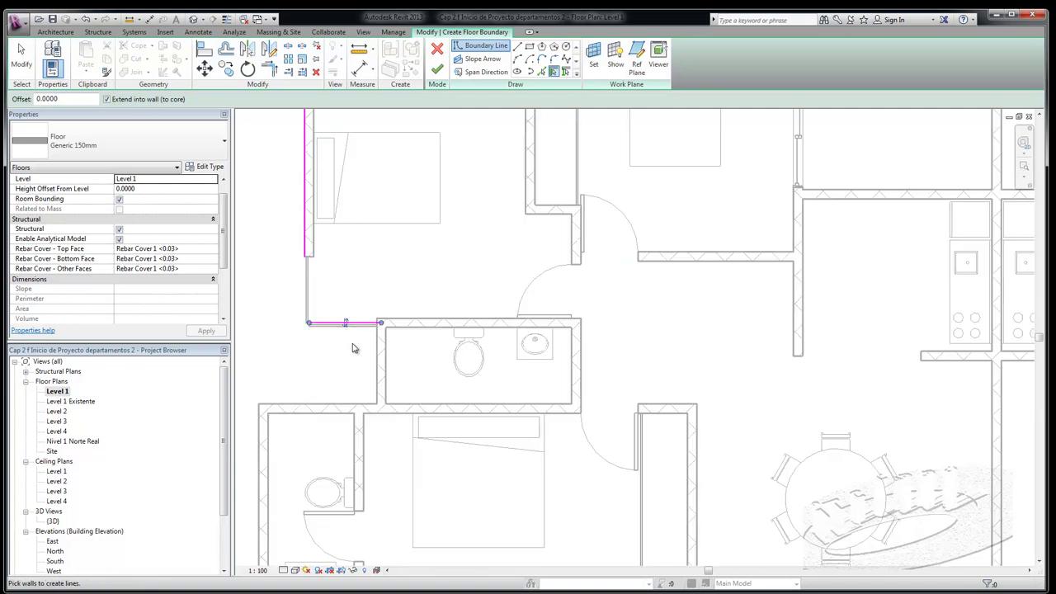
click(376, 378)
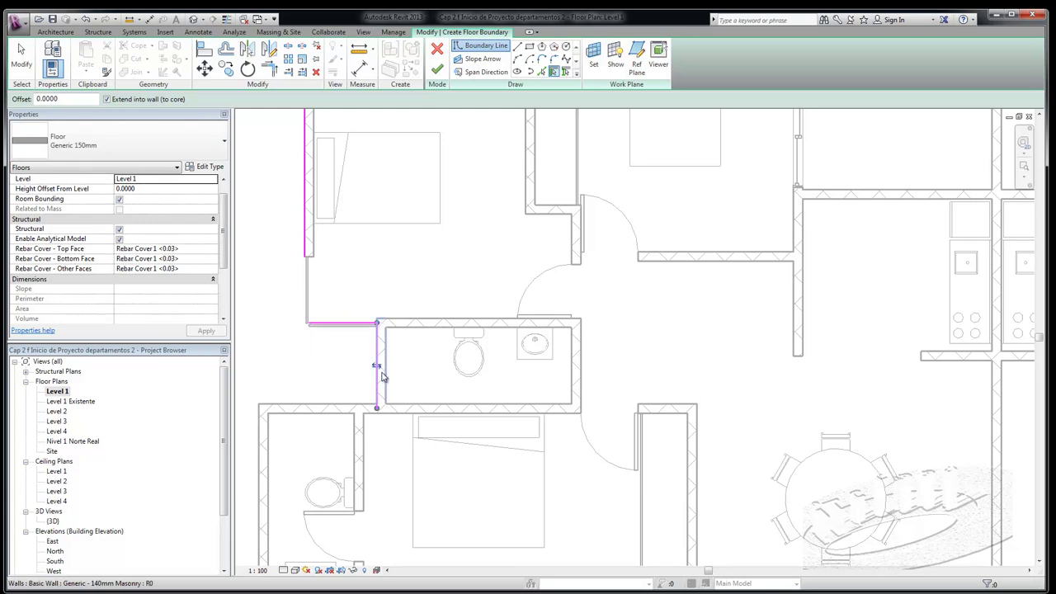
click(336, 406)
scroll(343, 402, down, 3)
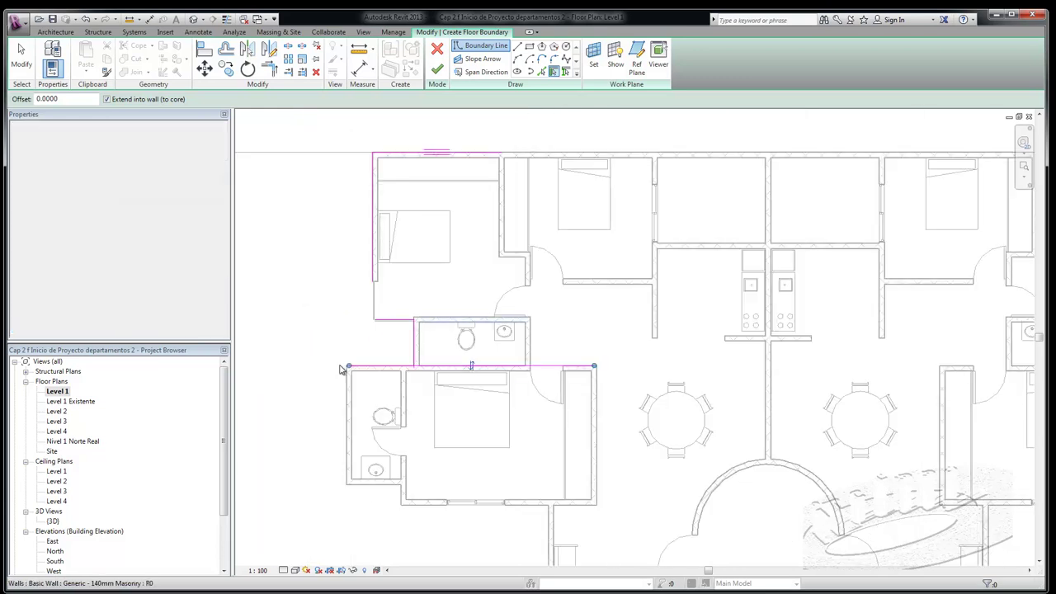
click(346, 401)
scroll(349, 425, down, 2)
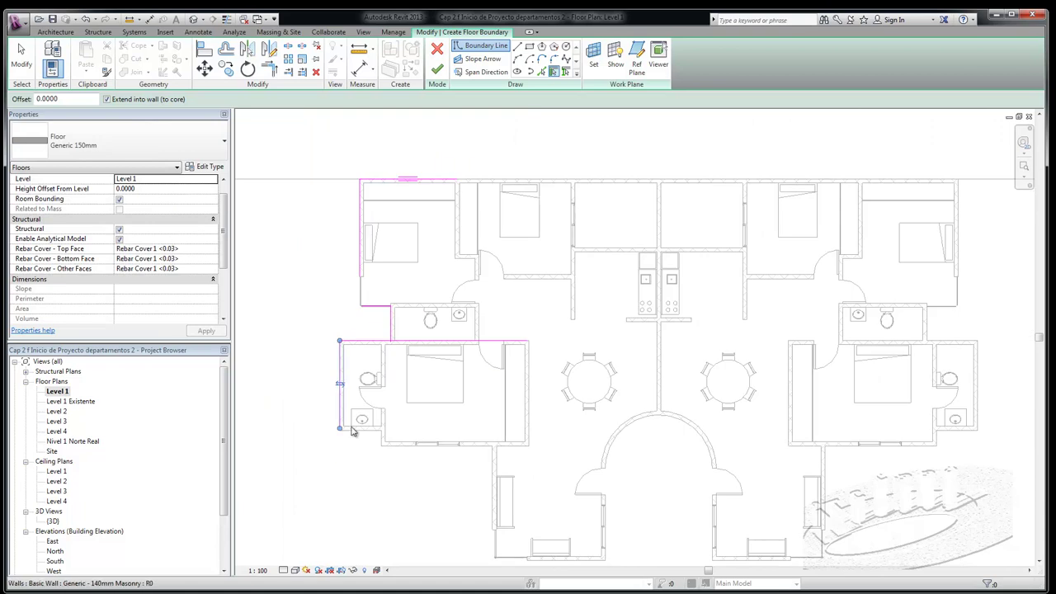
scroll(359, 436, up, 3)
click(362, 434)
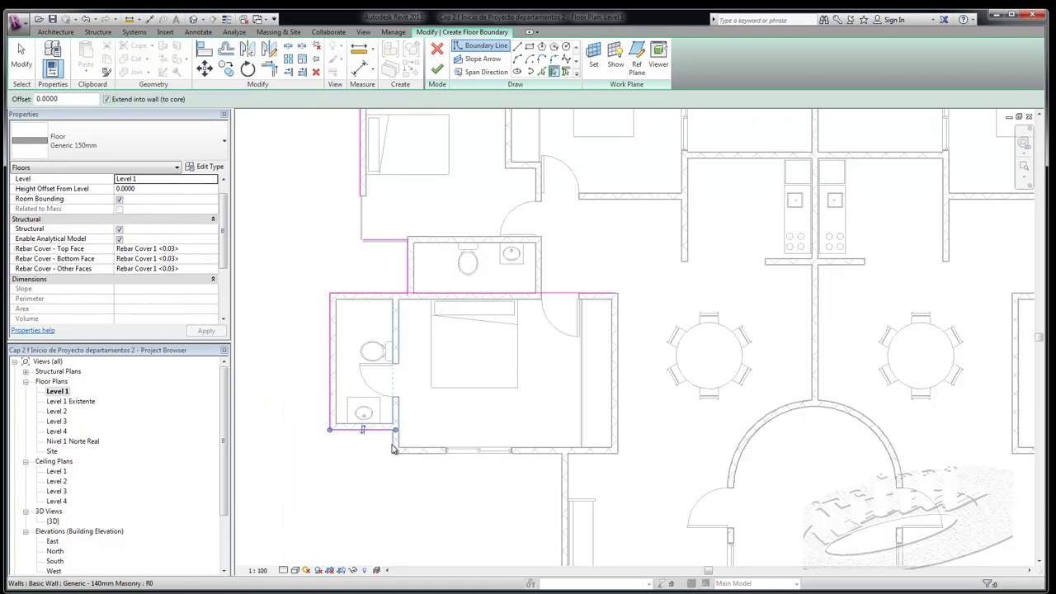
click(421, 452)
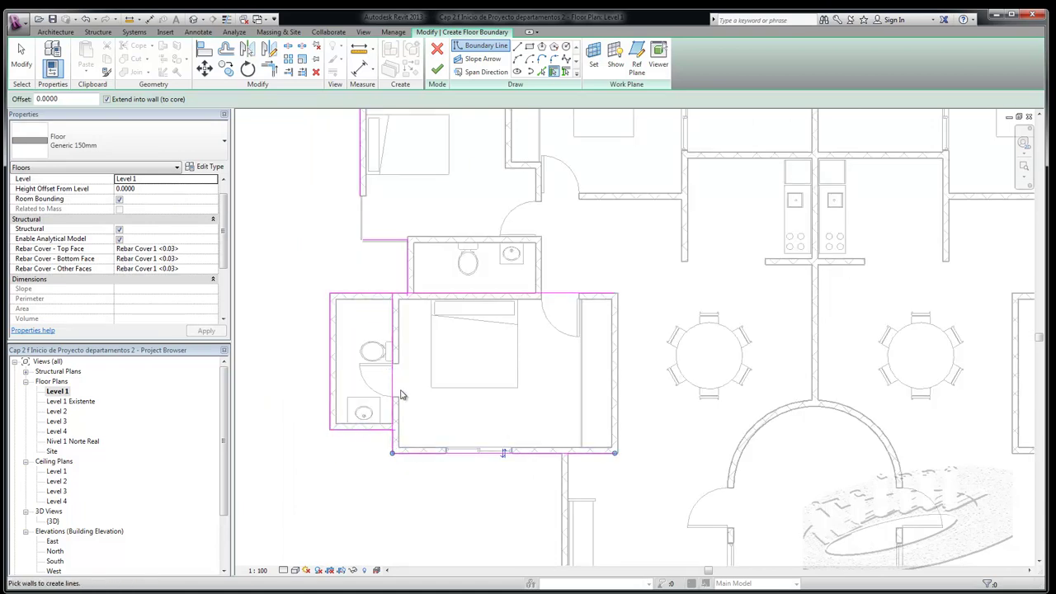
Add boundary lines along the bottom walls on both sides of the arched entrance.
scroll(375, 353, down, 1)
click(541, 464)
scroll(578, 468, up, 1)
click(620, 471)
scroll(624, 473, up, 1)
scroll(615, 476, up, 1)
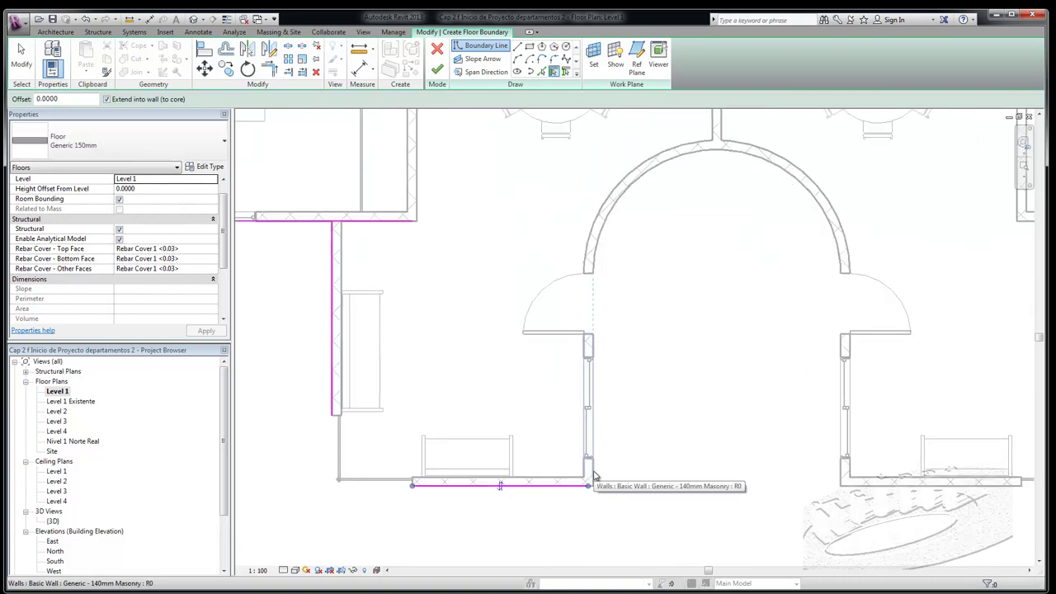
click(594, 476)
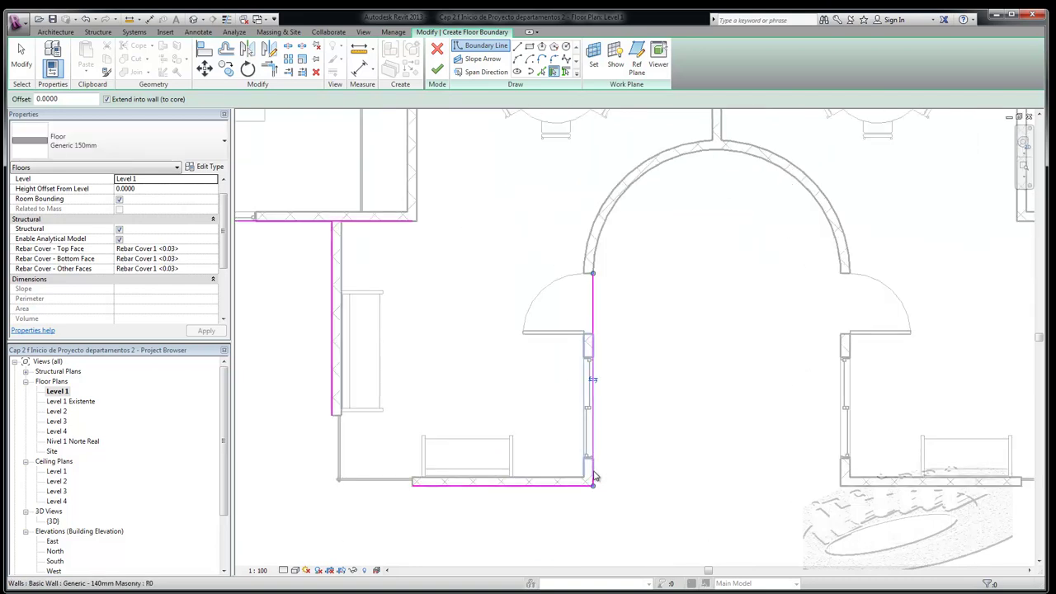
click(842, 476)
click(873, 485)
scroll(635, 491, down, 1)
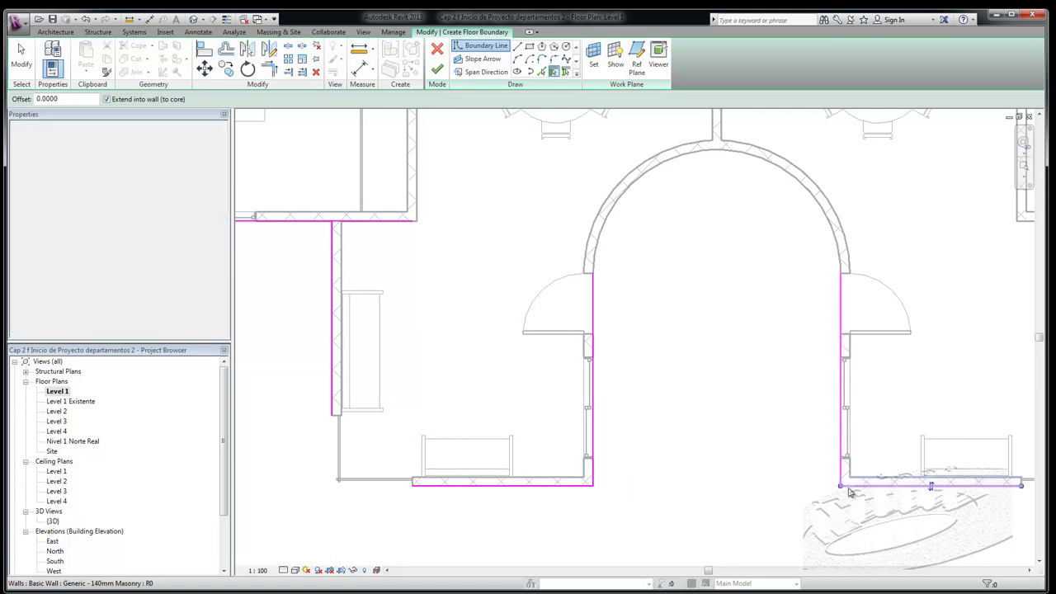
scroll(590, 495, down, 1)
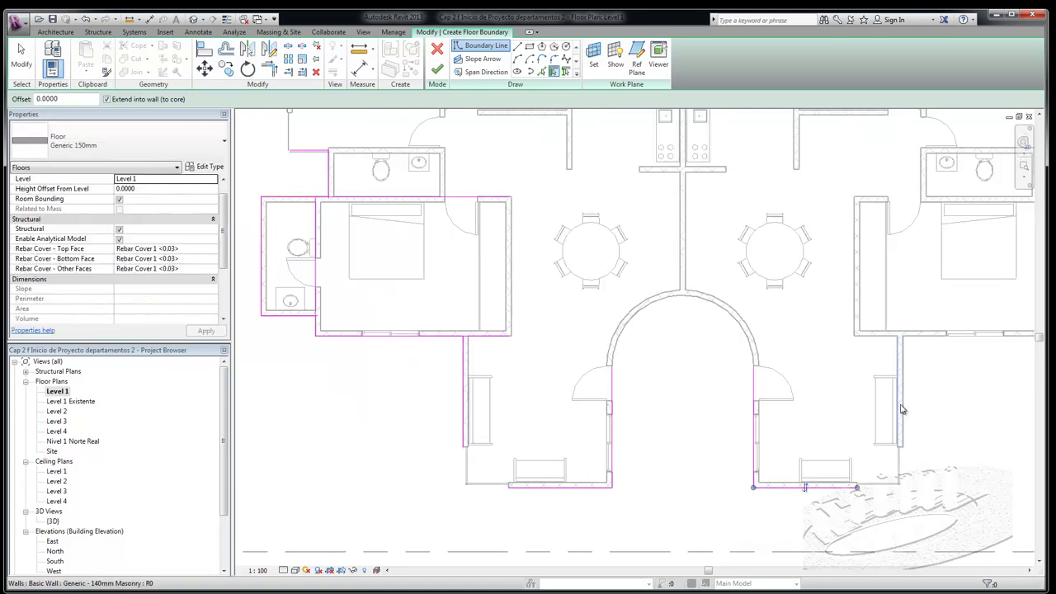
Add boundary lines along the right bedroom's bottom and side walls and the right bathroom.
click(911, 348)
scroll(637, 495, down, 1)
scroll(928, 369, up, 2)
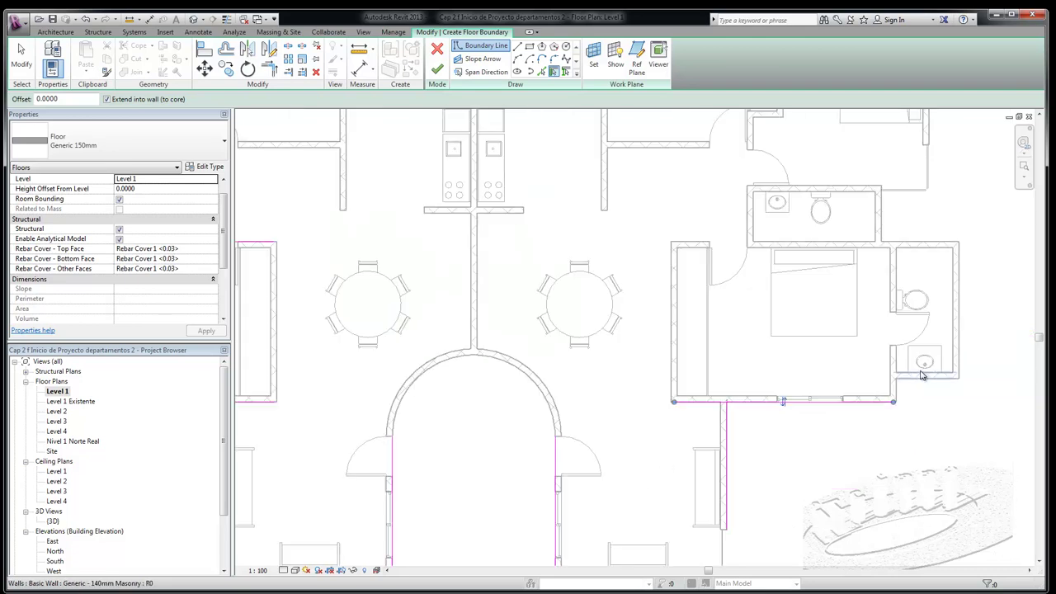
scroll(919, 365, up, 1)
click(891, 399)
click(945, 376)
click(982, 347)
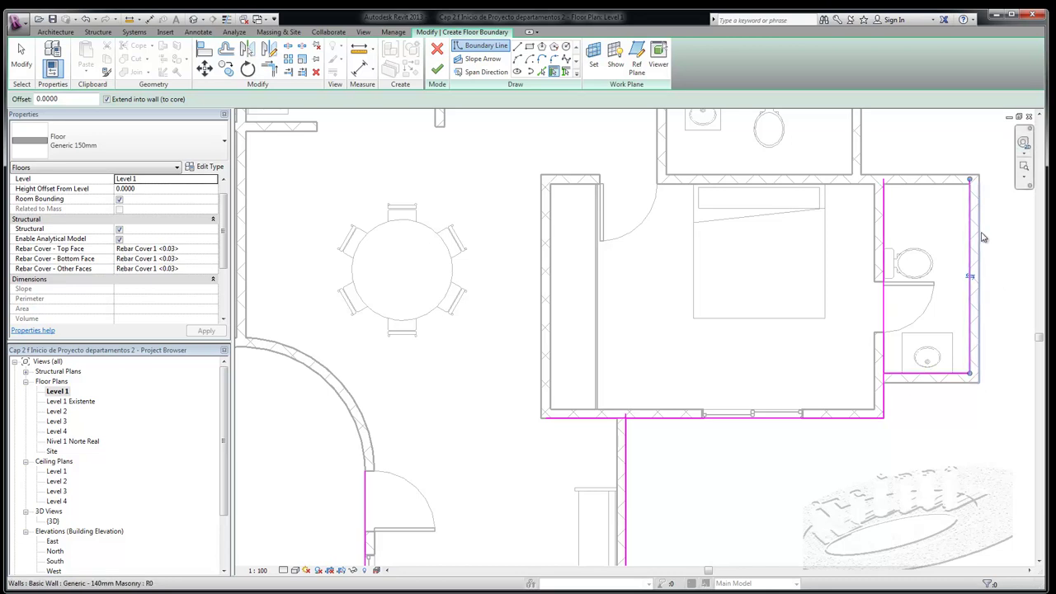
Add boundary lines on the right bedroom's top wall, the upper bathroom and the right outer wall.
click(941, 179)
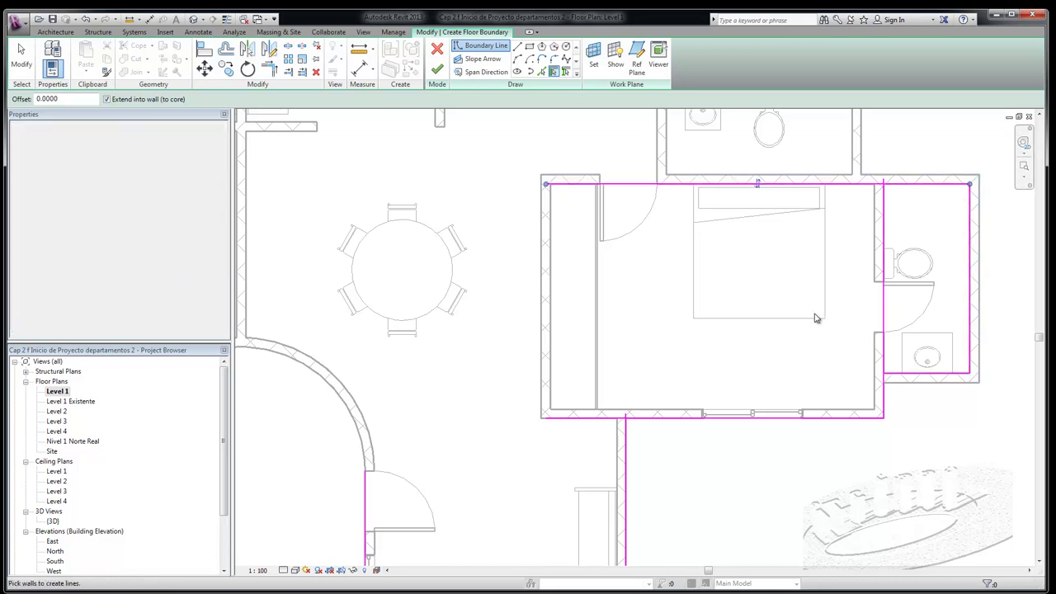
scroll(818, 313, down, 2)
scroll(828, 305, down, 1)
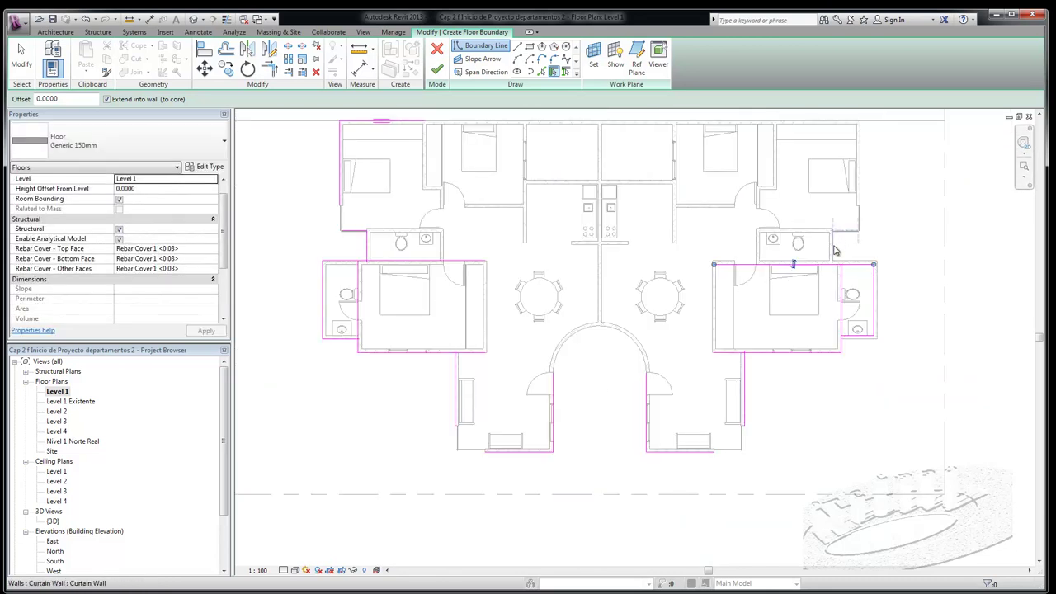
click(835, 246)
scroll(837, 249, up, 2)
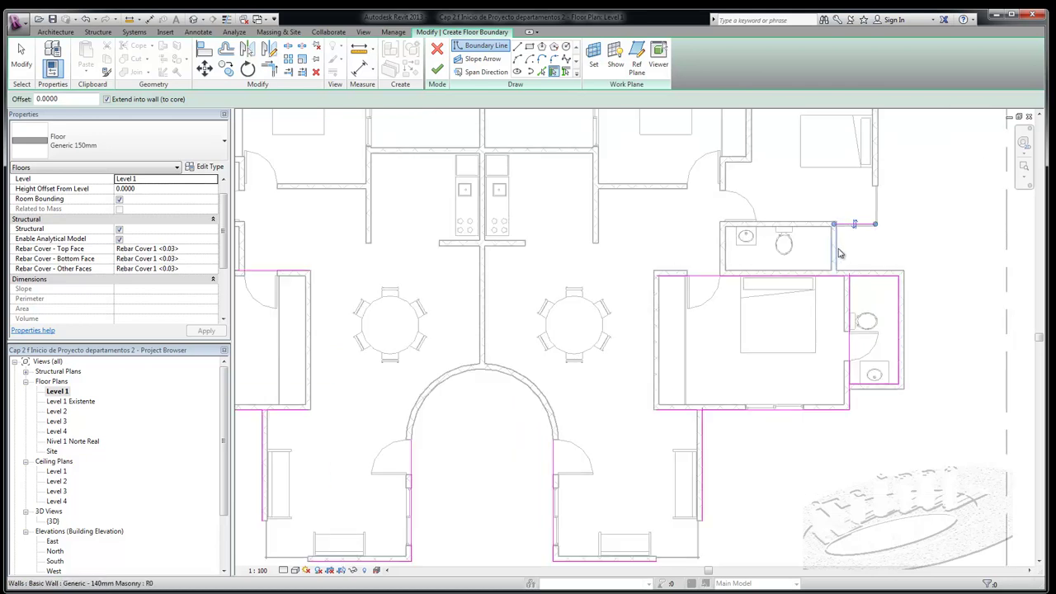
click(838, 255)
click(881, 173)
Trim/Extend to Corner the short top boundary lines into the right vertical line.
key(z)
key(f)
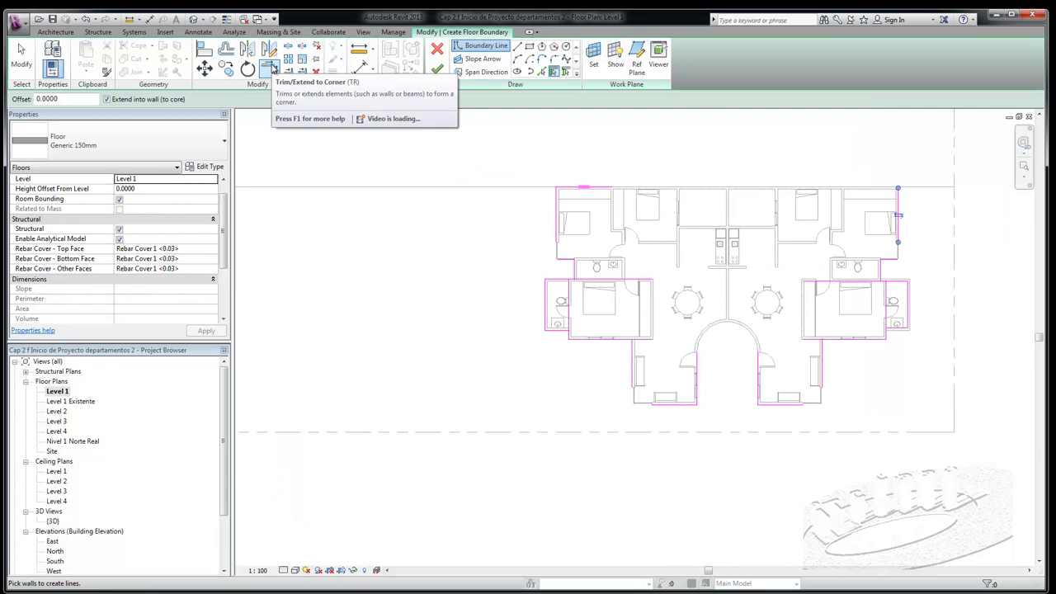
click(269, 67)
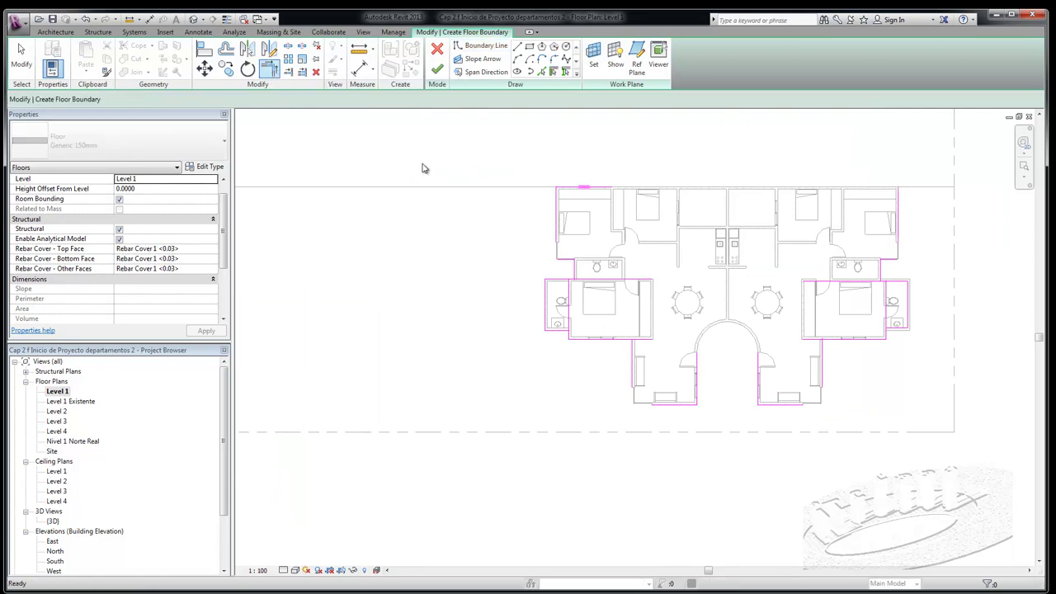
click(607, 189)
click(900, 211)
scroll(897, 275, up, 3)
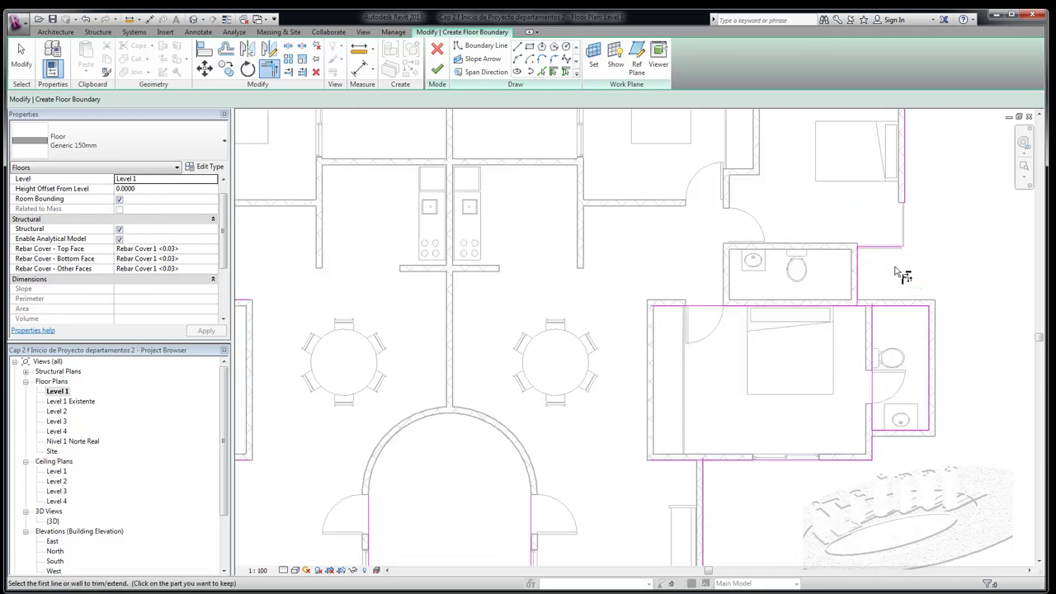
click(892, 247)
click(905, 211)
scroll(872, 272, up, 2)
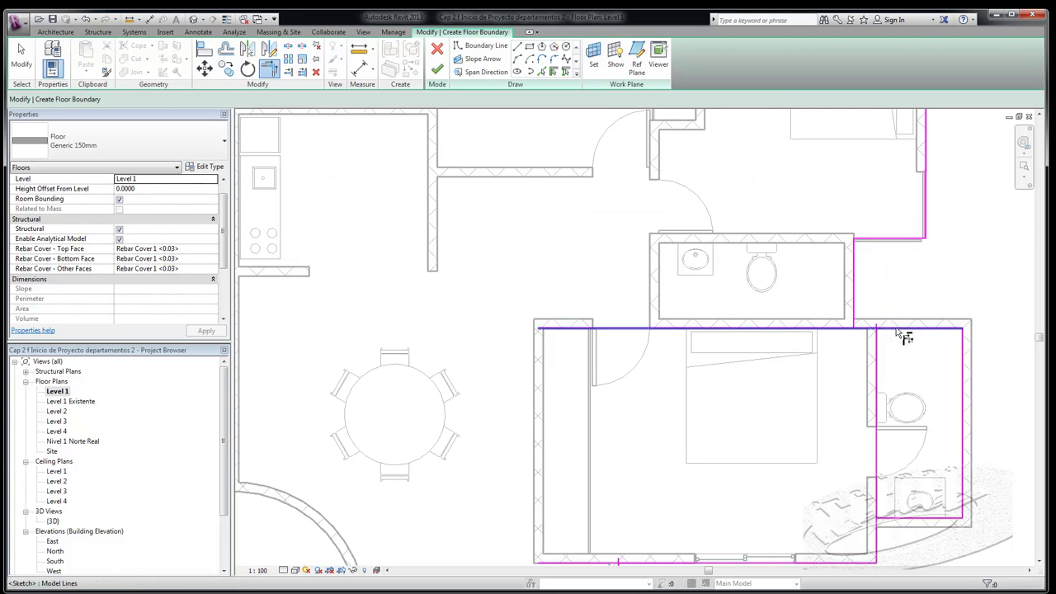
Close the corner between the horizontal and vertical lines at the right bathroom.
click(898, 329)
click(856, 310)
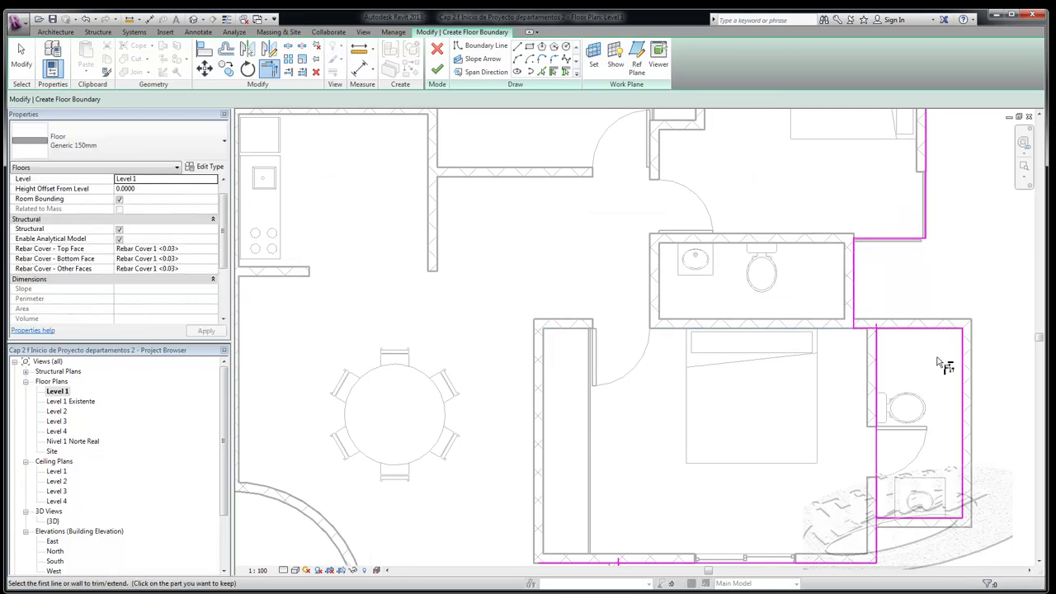
click(879, 541)
scroll(878, 275, down, 2)
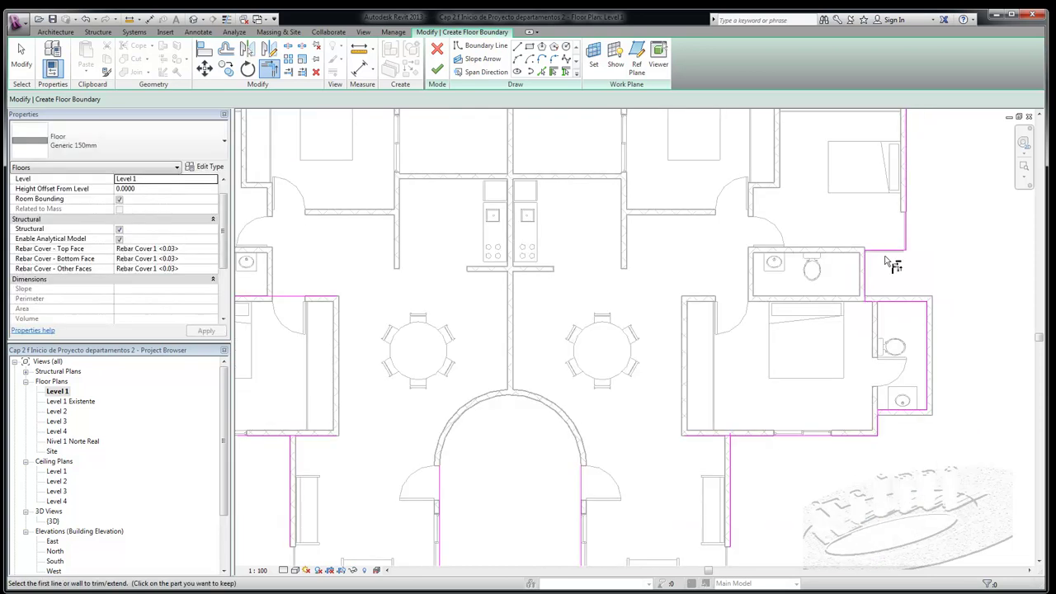
key(Escape)
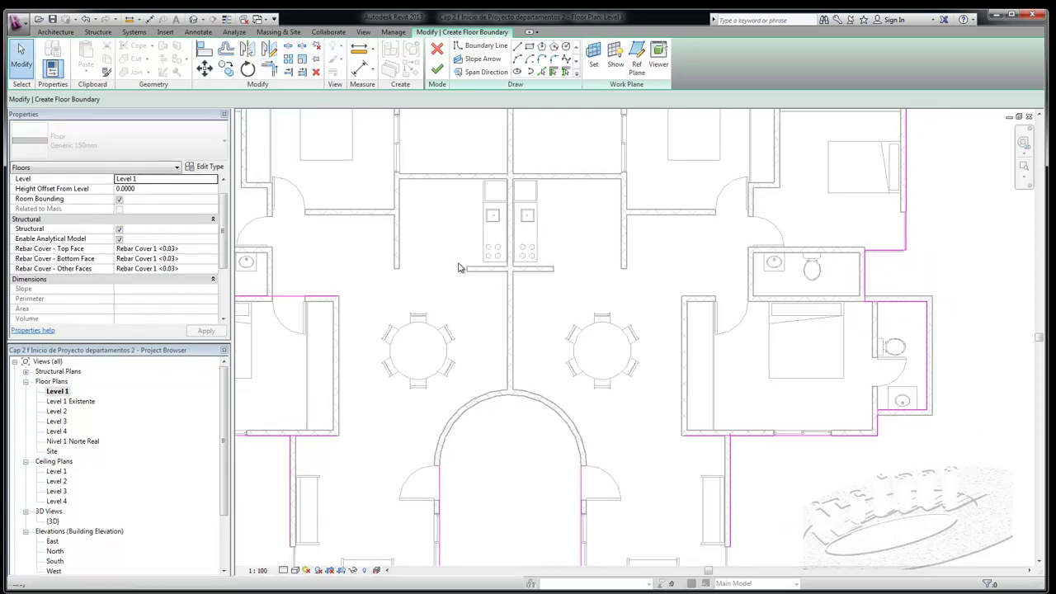
Flip the right bathroom's top boundary line onto the wall's outer face.
click(902, 305)
scroll(906, 317, up, 3)
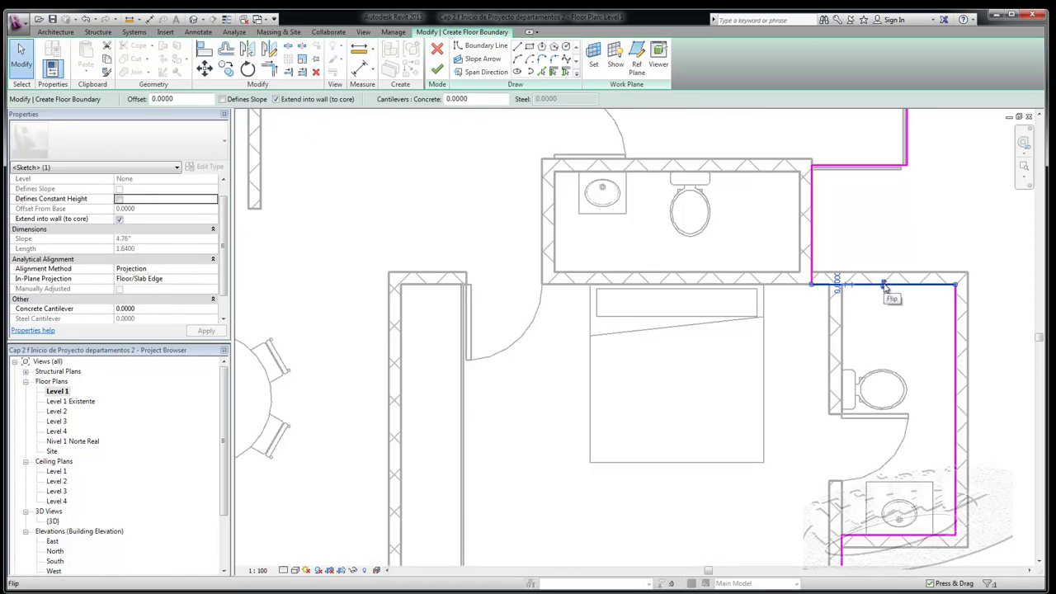
click(885, 285)
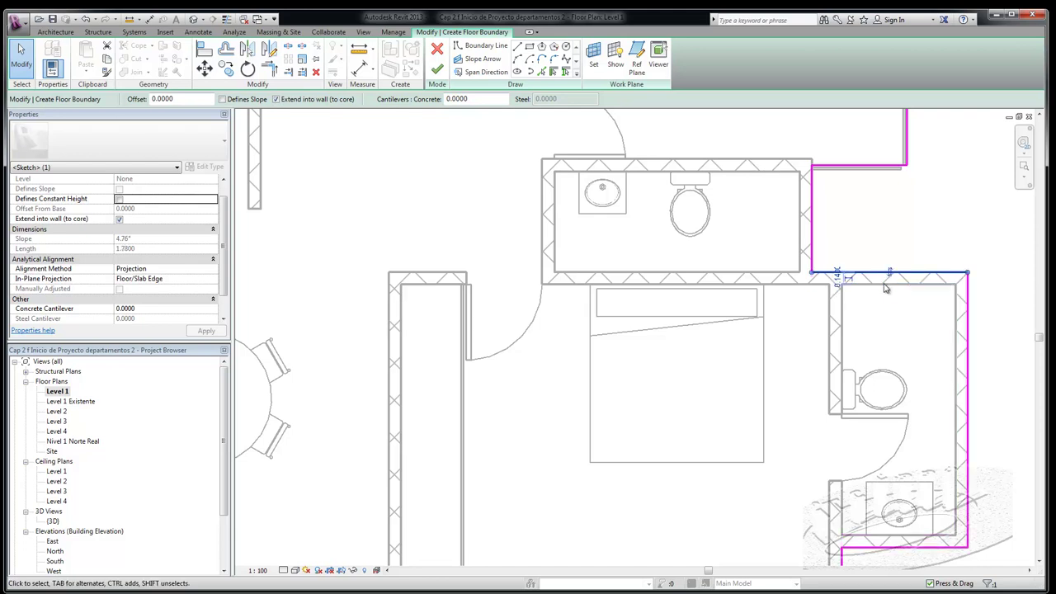
scroll(921, 221, down, 2)
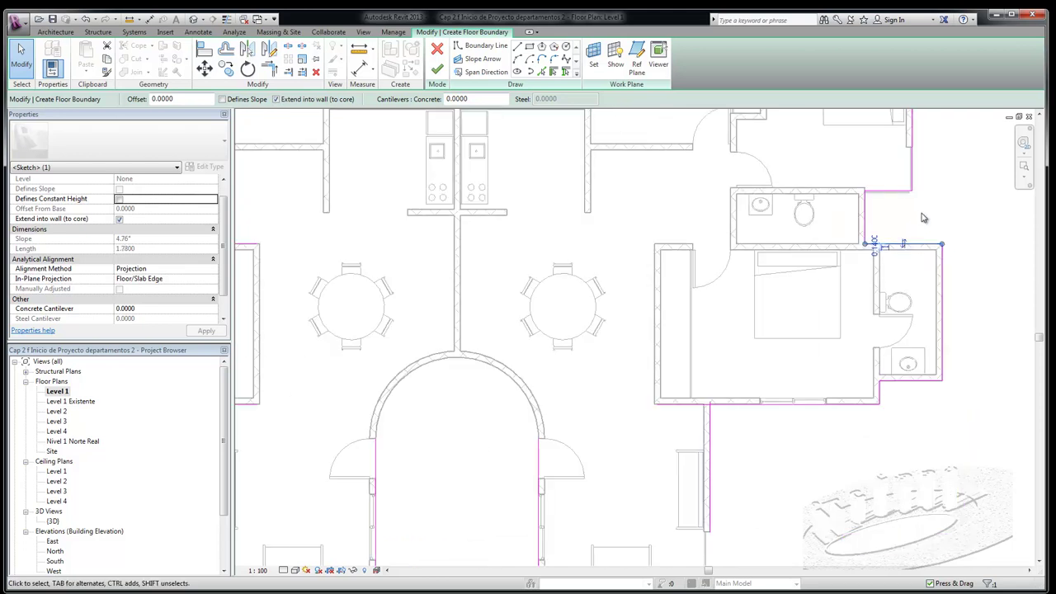
Trim the two lower boundary corners near the entrance so the lines meet cleanly.
click(269, 69)
click(726, 406)
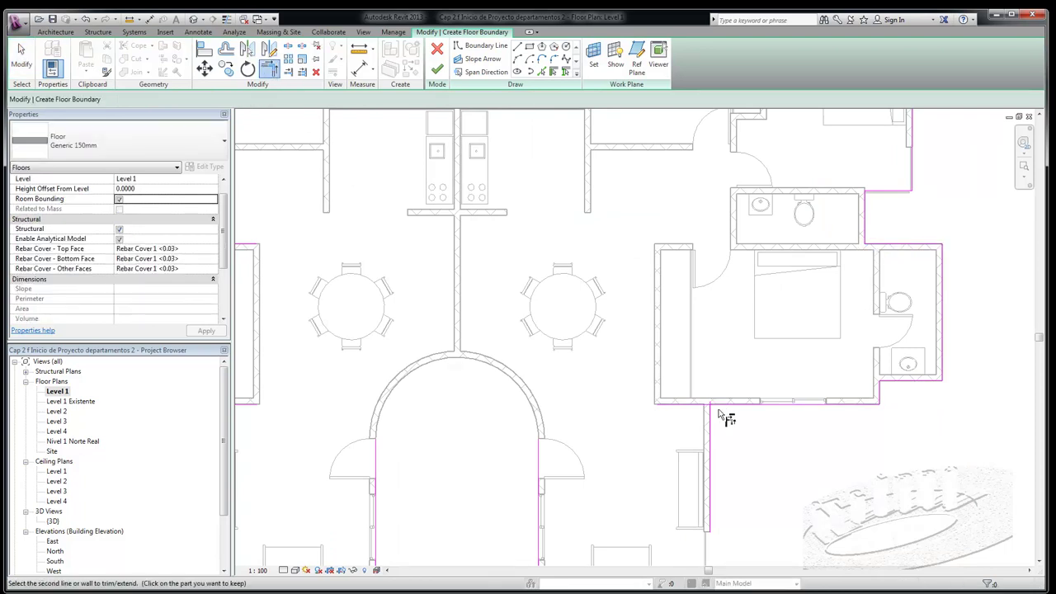
click(709, 426)
scroll(712, 273, down, 2)
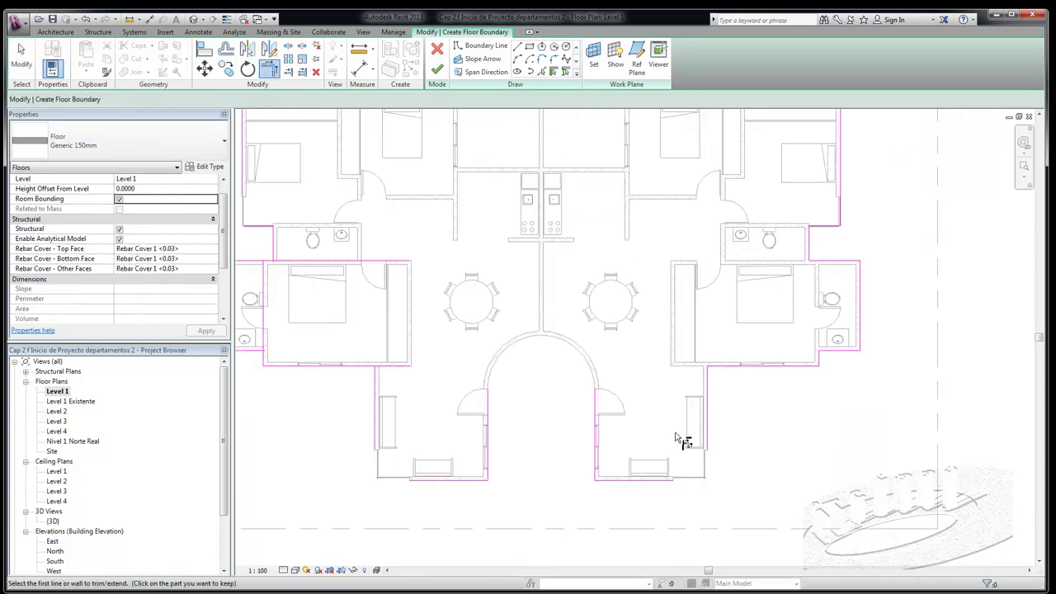
click(670, 478)
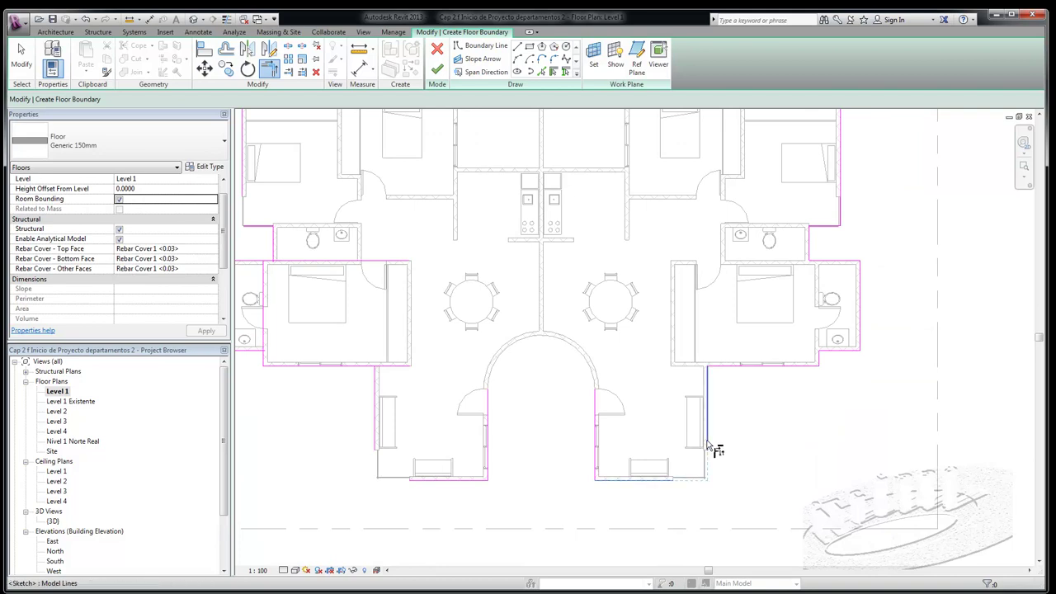
click(707, 445)
scroll(576, 479, up, 2)
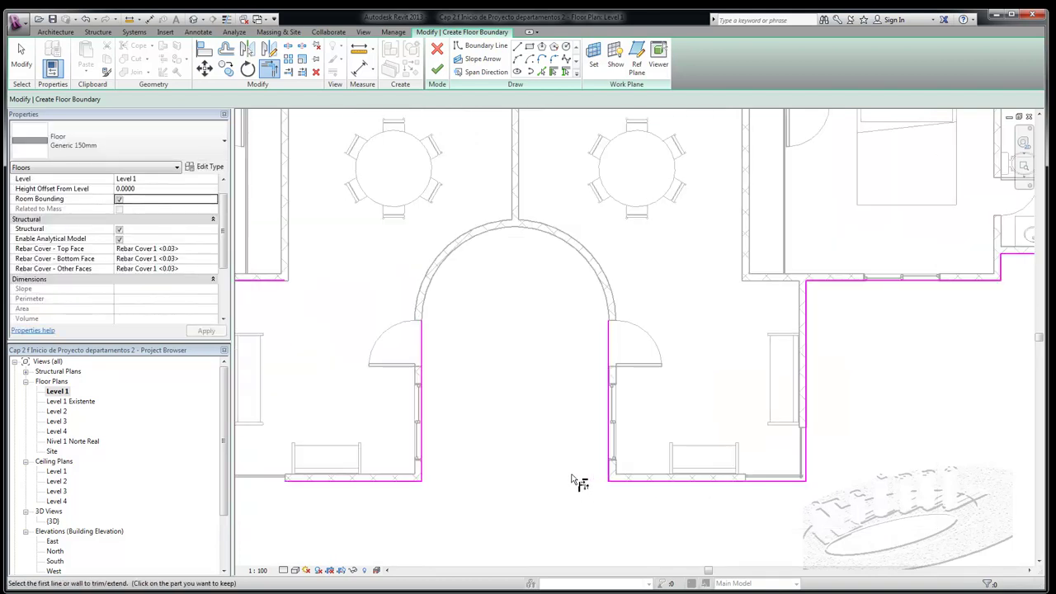
Draw a straight boundary line across the opening below the arch.
click(518, 45)
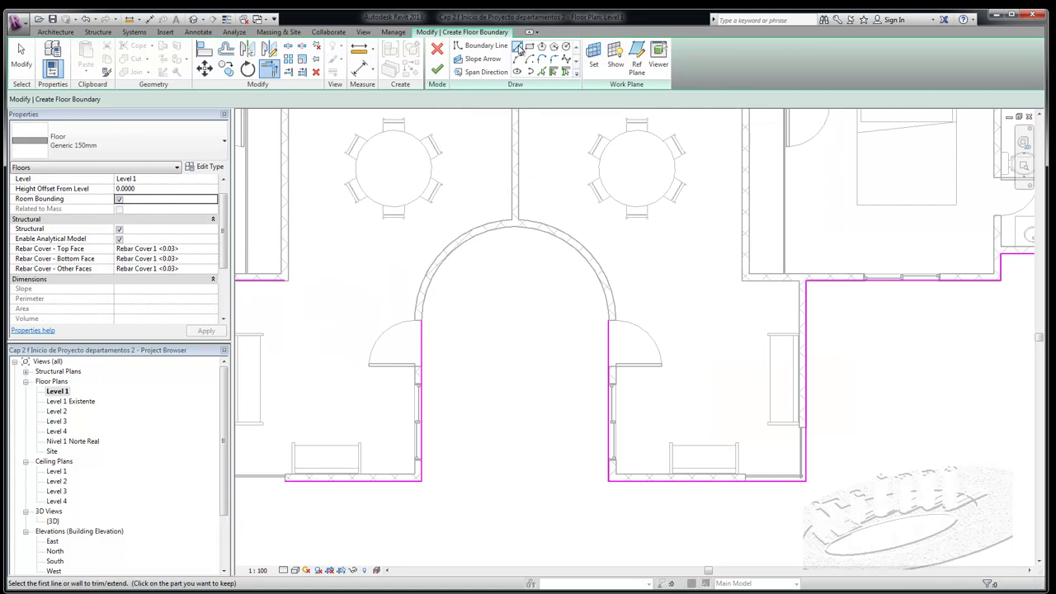
click(421, 379)
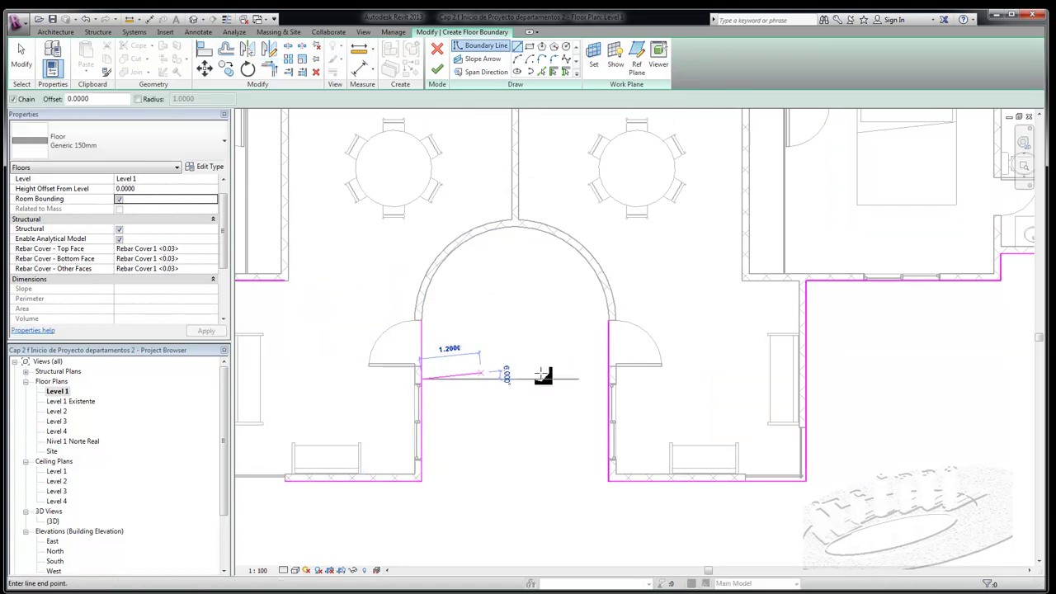
click(608, 378)
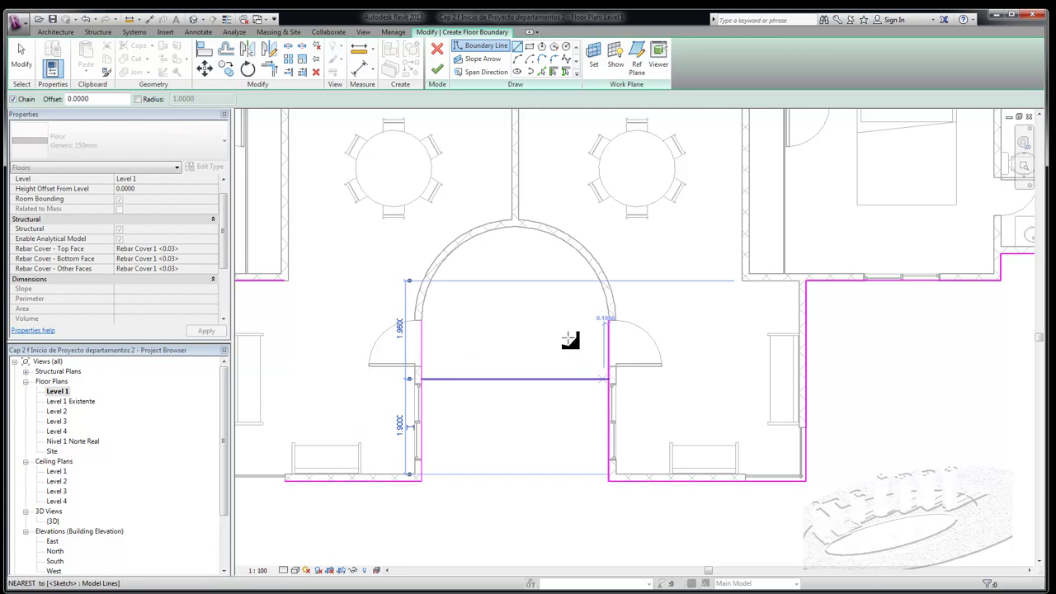
key(Escape)
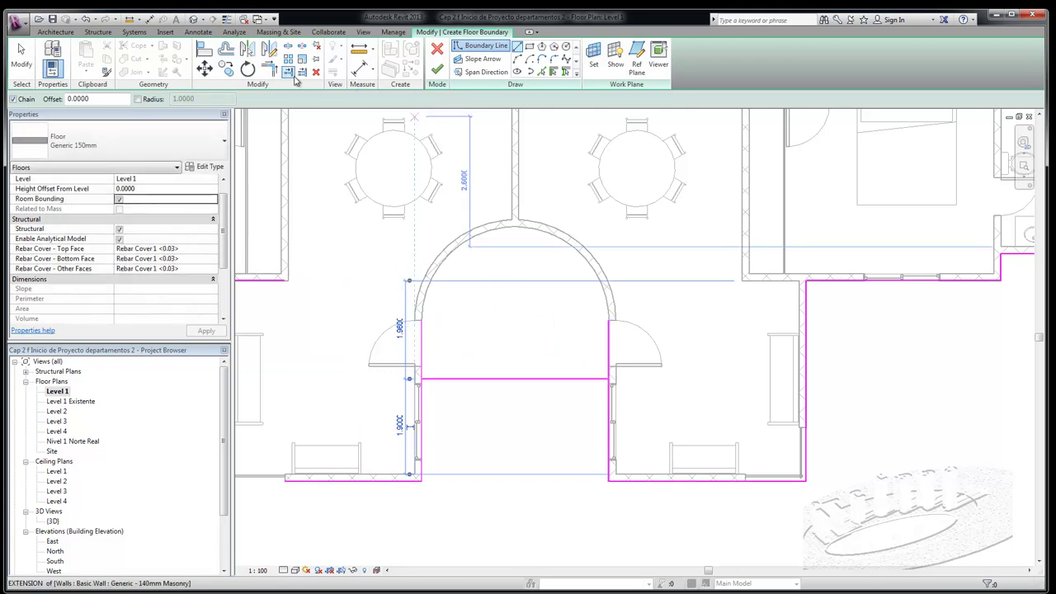
Trim the left and right side lines to corners at the new line.
click(269, 70)
click(422, 419)
click(433, 379)
click(601, 380)
Finish cutting the right side line, then corner the bottom and top lines at the left bedroom.
click(609, 394)
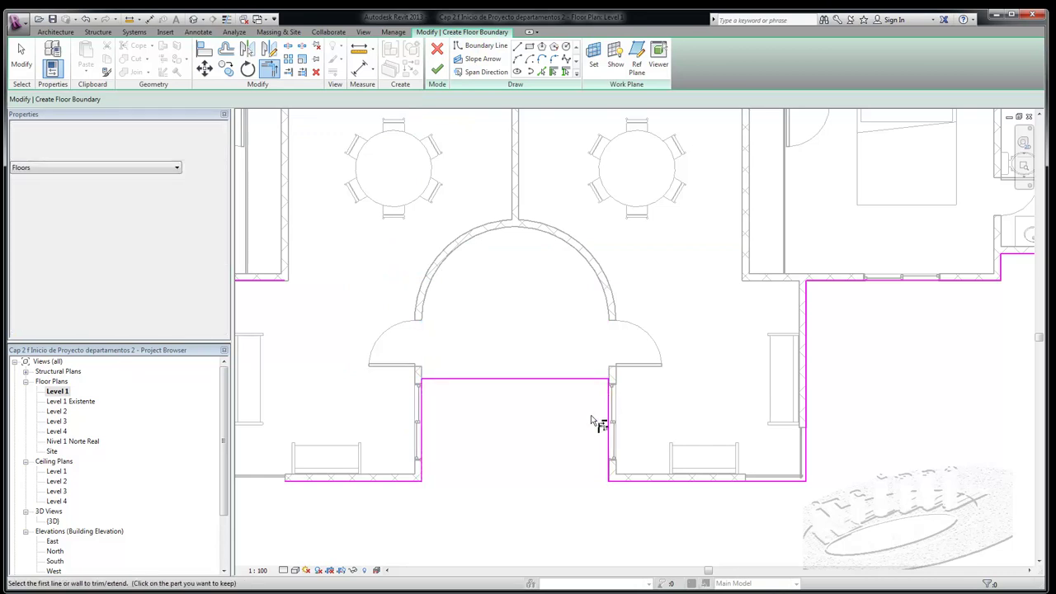
scroll(570, 432, down, 2)
click(408, 451)
click(384, 413)
click(357, 341)
click(378, 363)
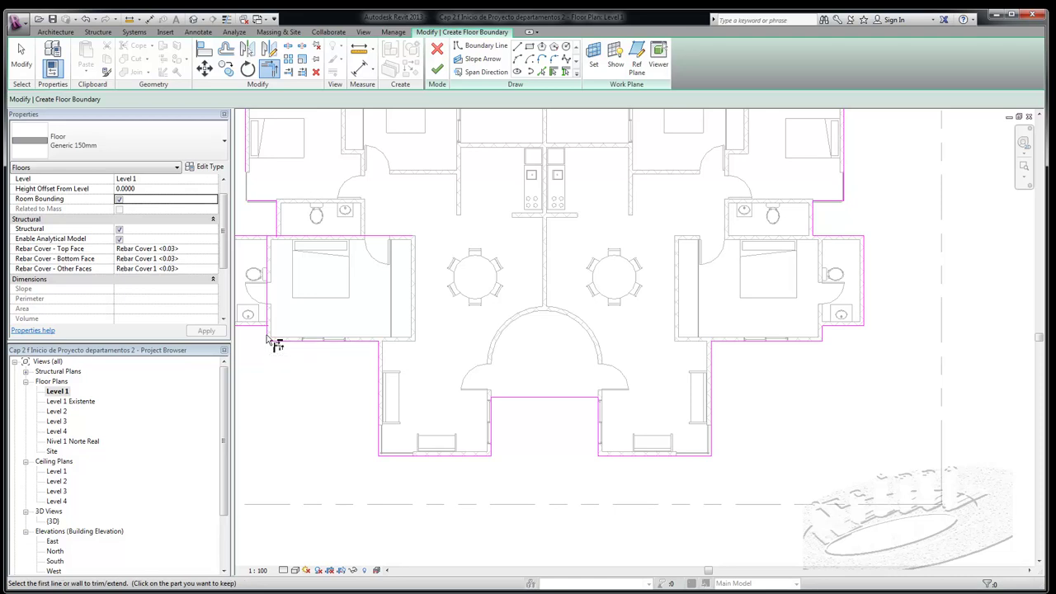
Trim the lower-left and upper-left boundary corners and cut the top line at the short vertical.
scroll(294, 337, up, 2)
scroll(304, 351, up, 3)
click(315, 355)
click(354, 377)
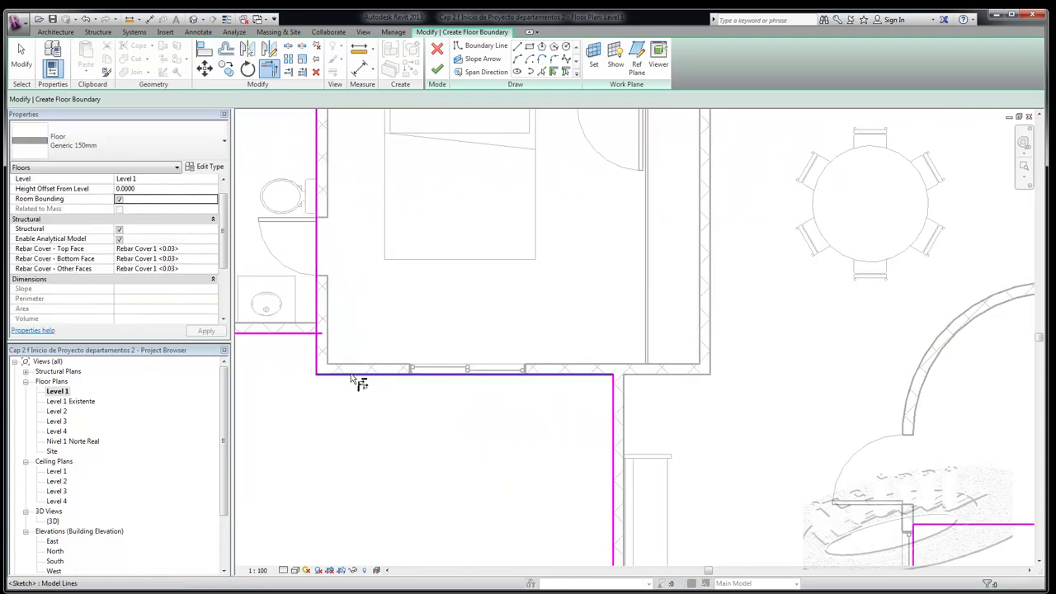
click(312, 347)
click(318, 354)
scroll(478, 434, down, 2)
scroll(478, 434, down, 1)
click(363, 229)
click(384, 194)
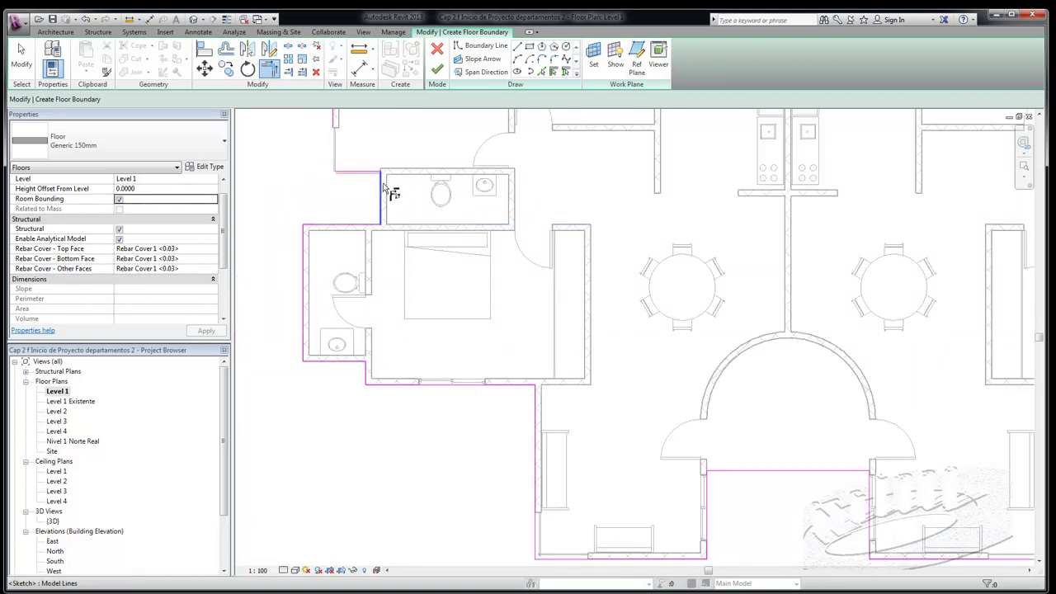
Join the top boundary line above the left bathroom with the vertical line in a corner.
scroll(376, 196, down, 2)
scroll(373, 196, down, 2)
scroll(371, 198, up, 5)
scroll(369, 202, up, 2)
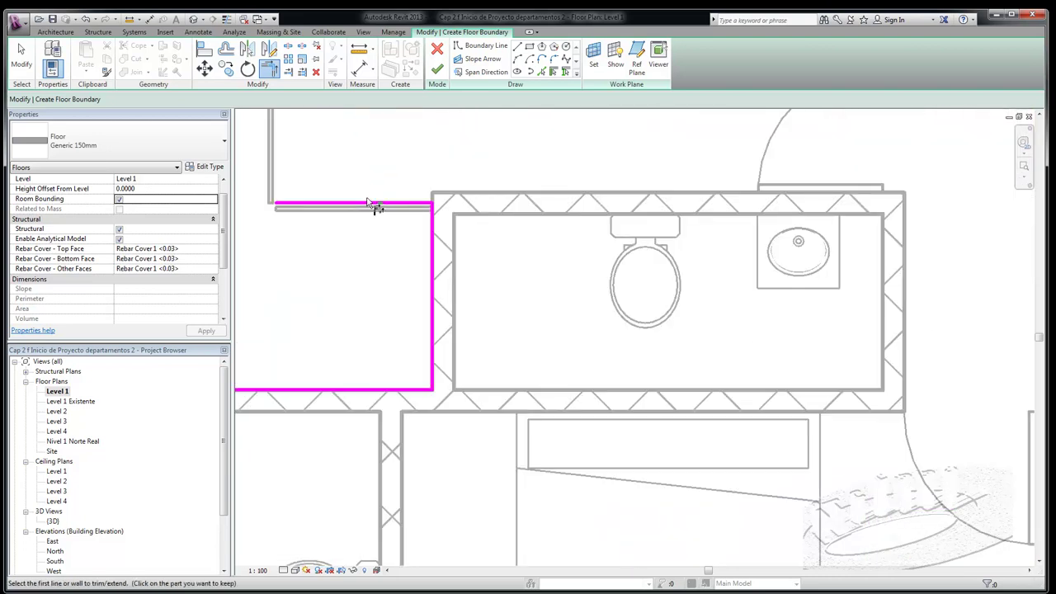
click(363, 209)
scroll(366, 248, down, 2)
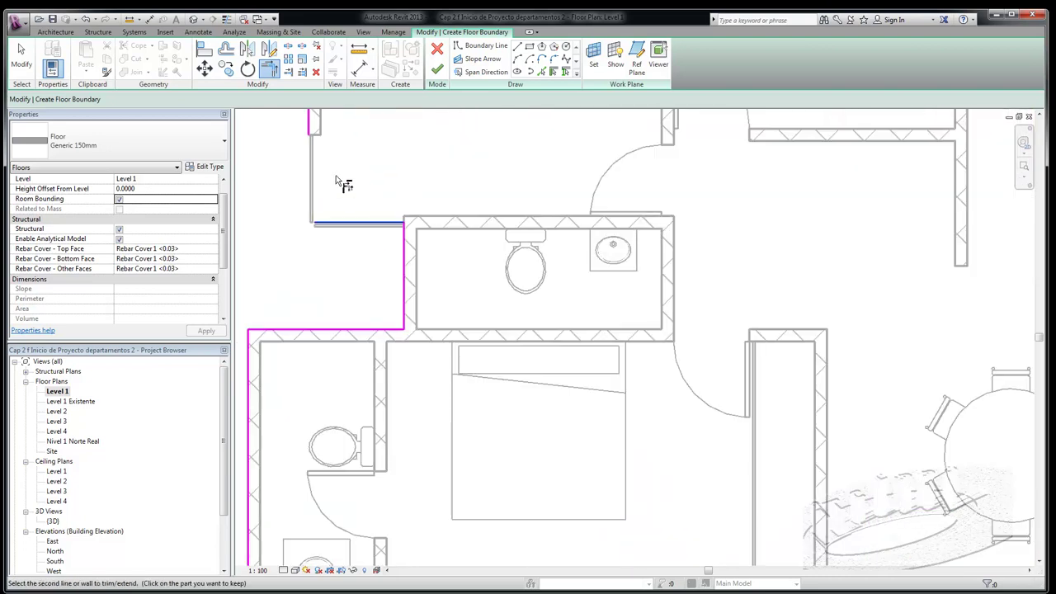
click(316, 132)
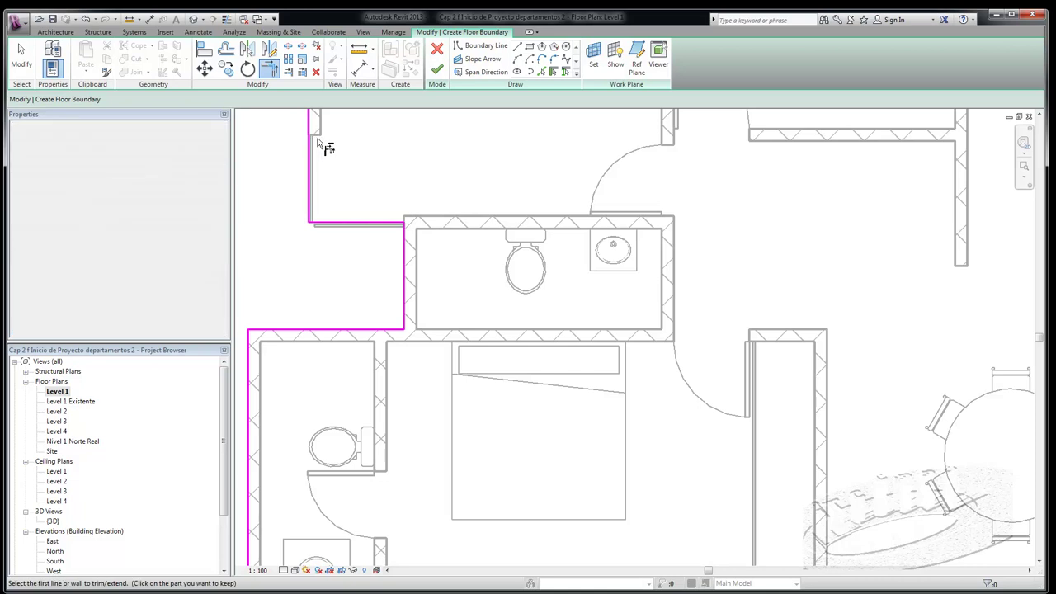
click(22, 53)
Move the horizontal boundary line above the bathroom down onto the wall face.
click(378, 223)
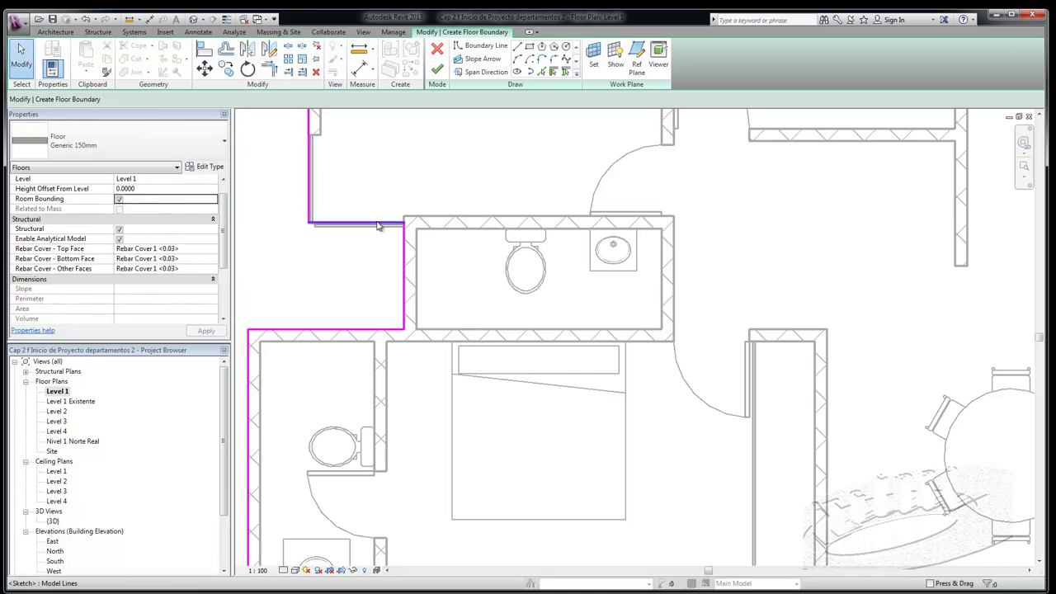
click(378, 225)
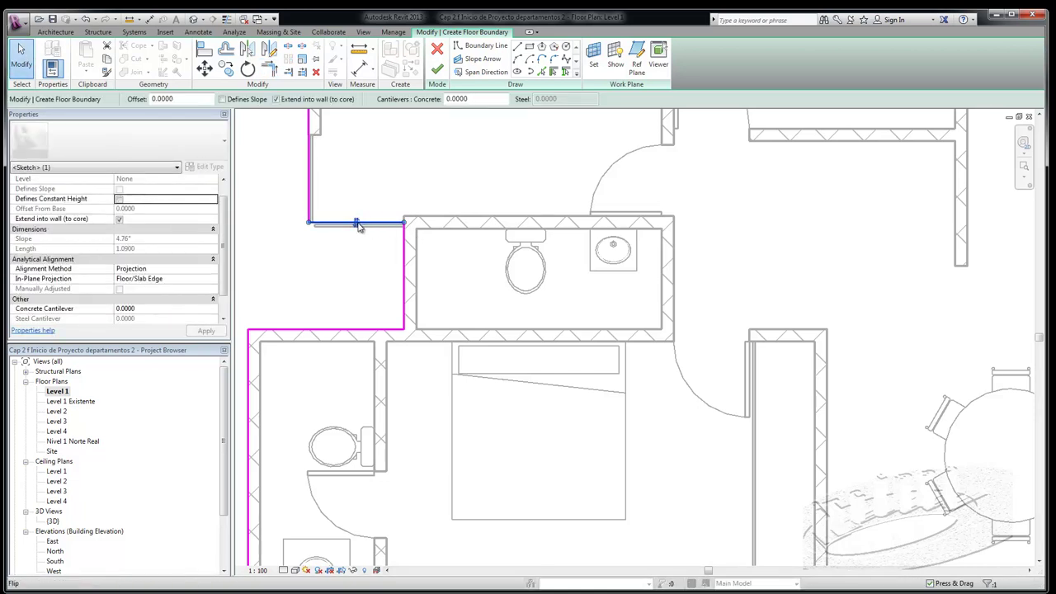
key(ctrl+z)
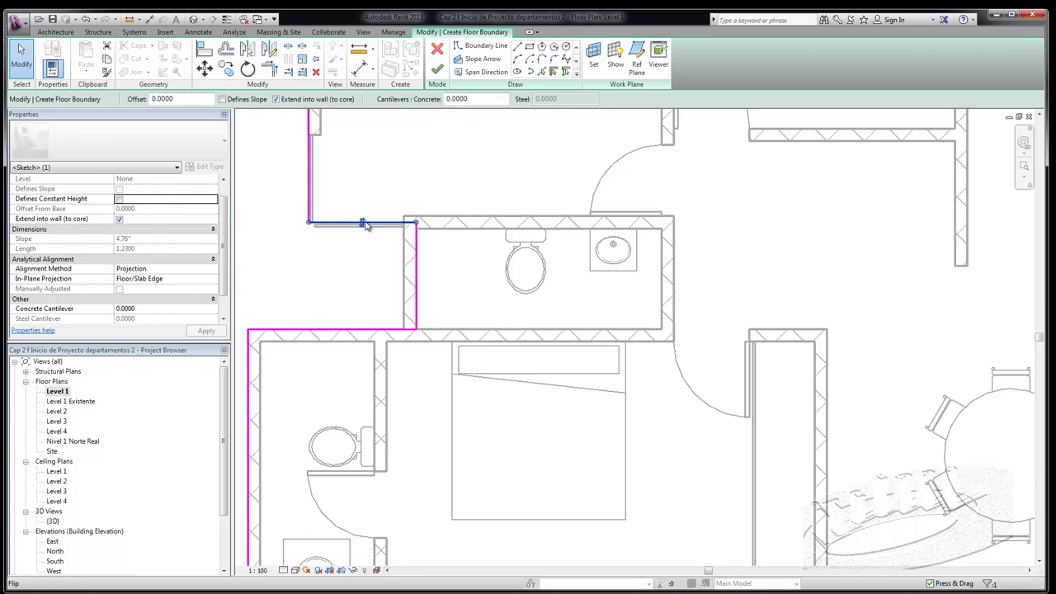
scroll(384, 225, up, 2)
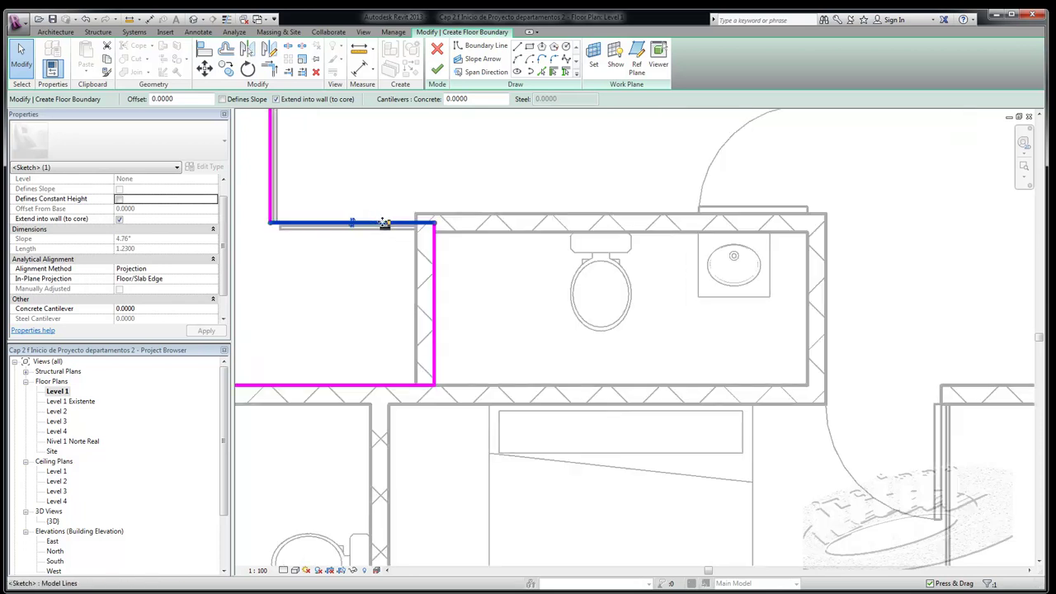
scroll(386, 224, up, 1)
drag(388, 224, 391, 241)
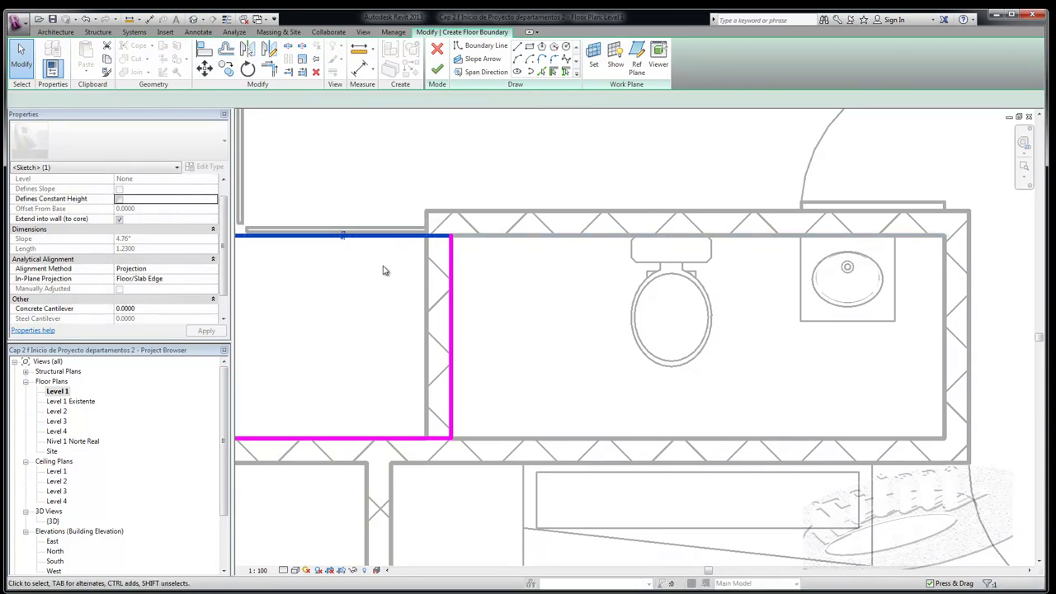
click(385, 267)
scroll(384, 269, down, 2)
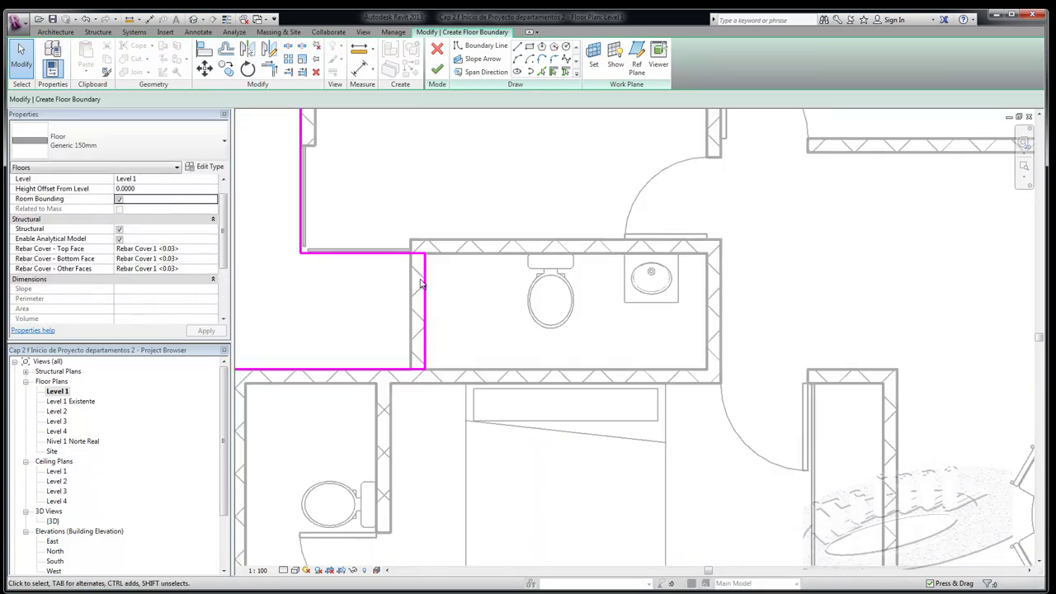
Flip the vertical boundary line beside the bathroom to the wall's outer face.
click(424, 289)
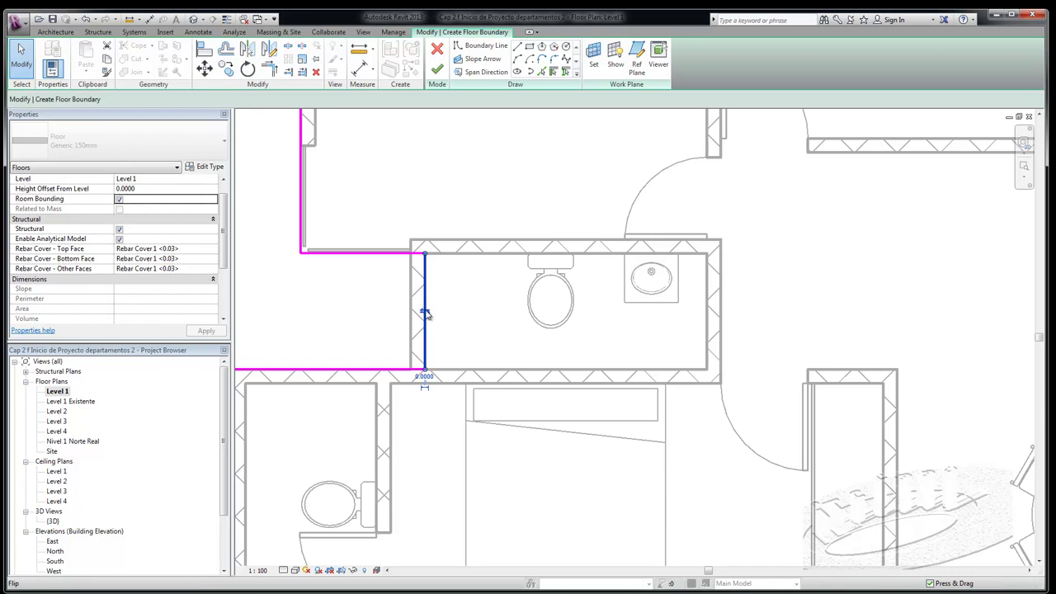
click(426, 313)
scroll(344, 294, down, 2)
scroll(338, 299, down, 3)
scroll(337, 297, down, 1)
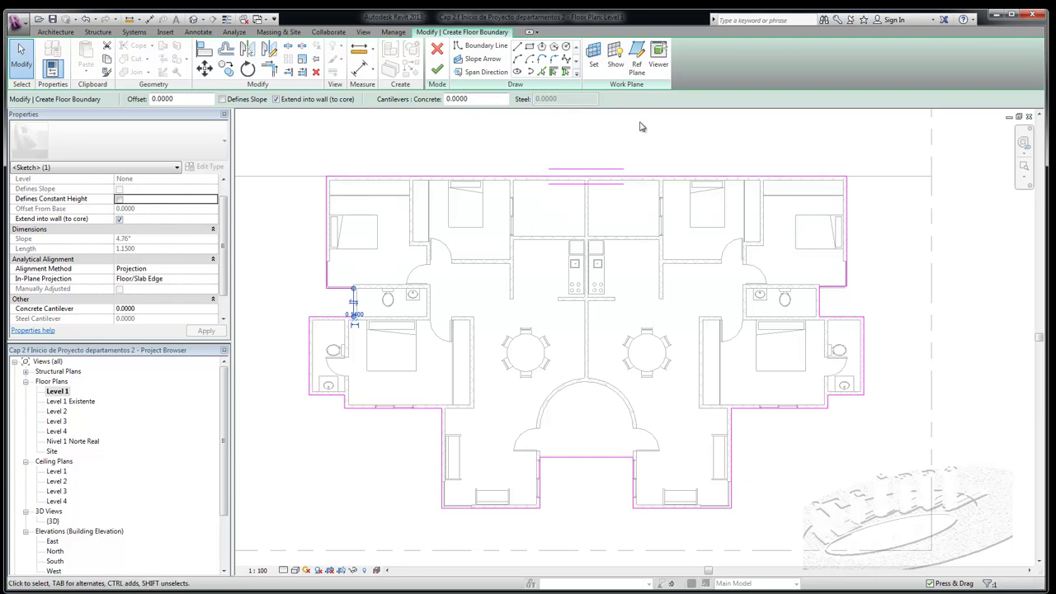
Pick the interior, horizontal and right-hand kitchen walls as boundary lines.
click(553, 72)
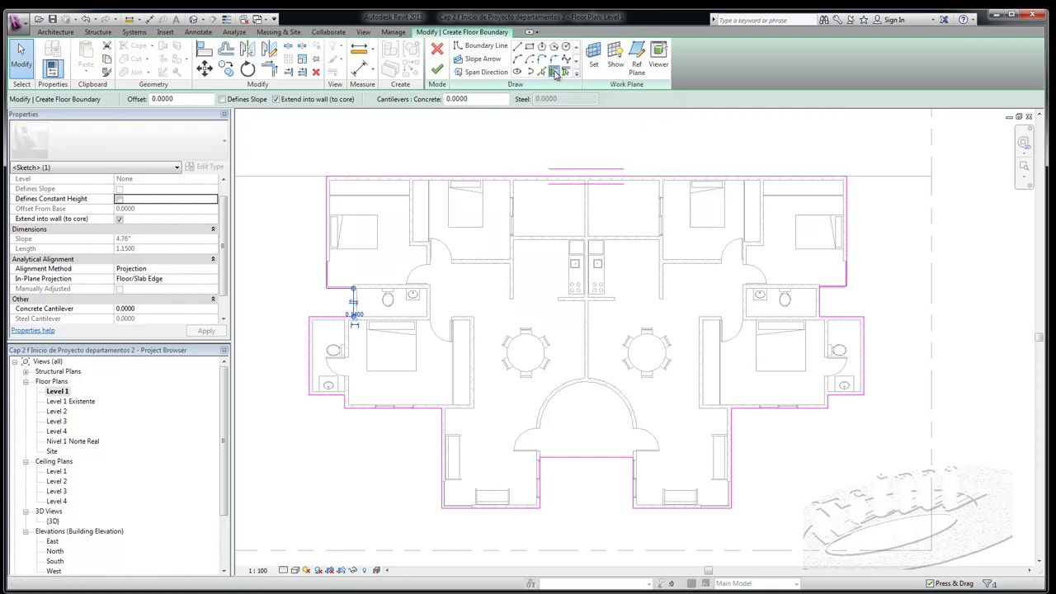
click(515, 195)
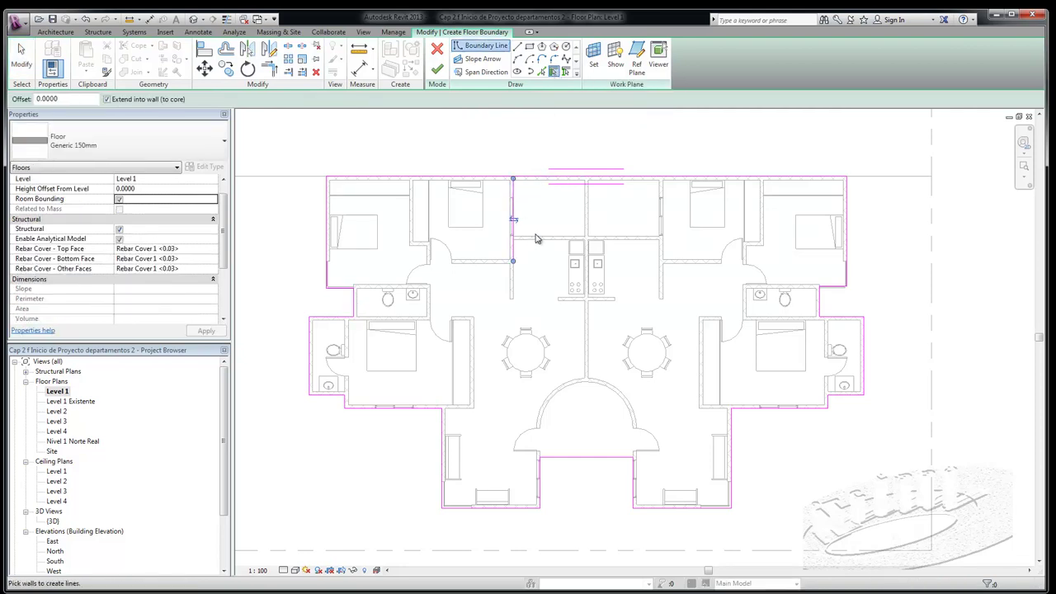
click(537, 238)
click(660, 196)
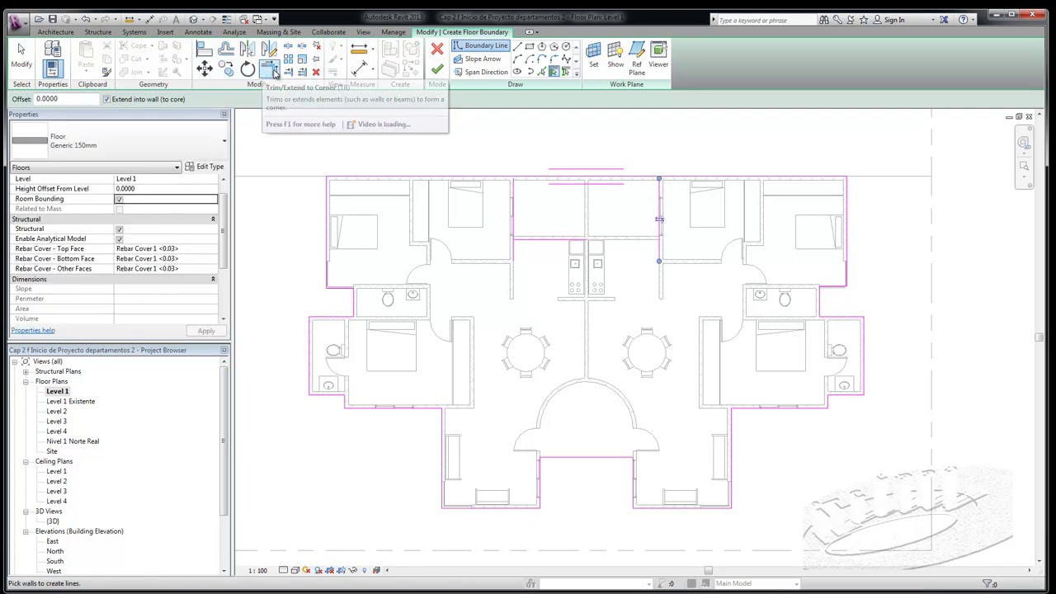
Cut the top line at the new vertical and extend the kitchen line to the side boundary.
click(274, 72)
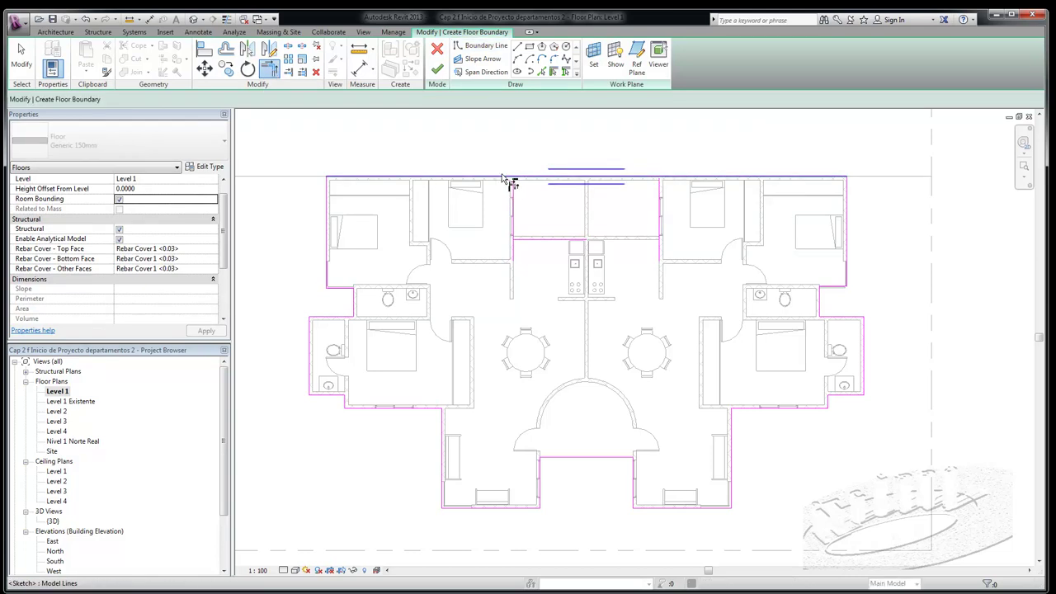
click(504, 179)
click(514, 213)
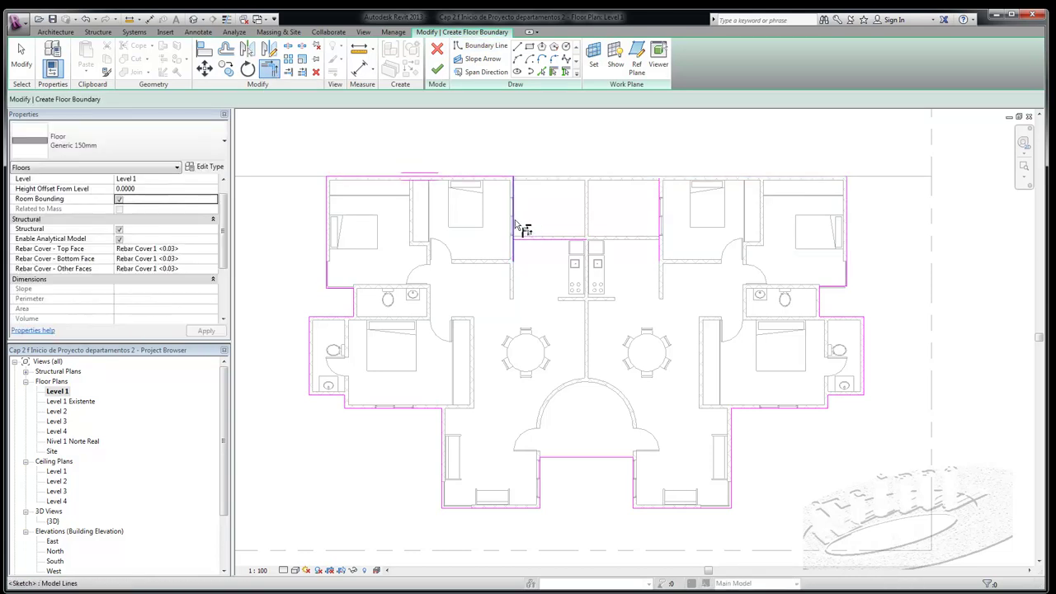
click(527, 239)
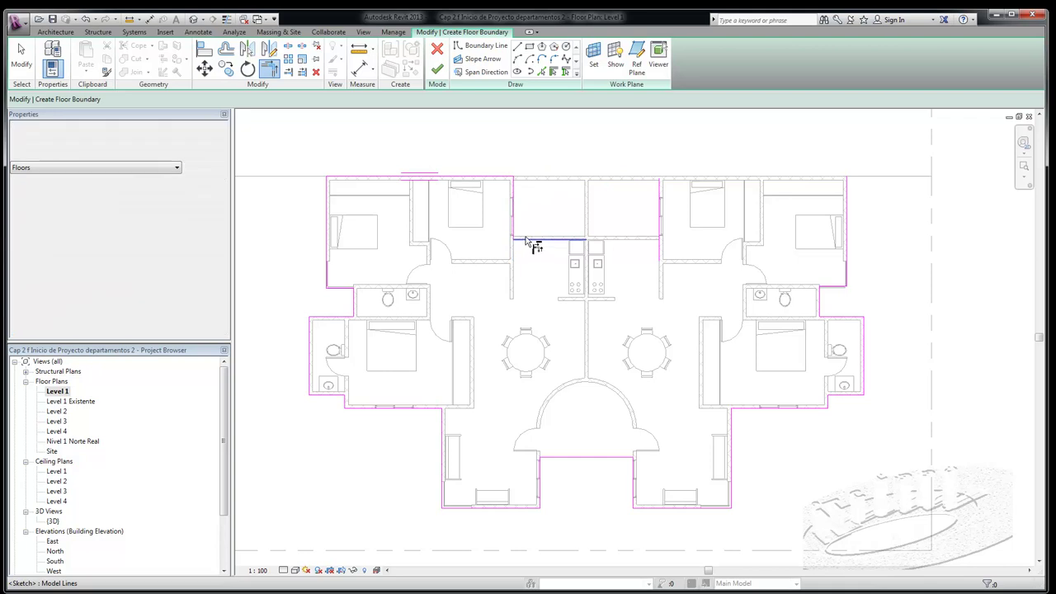
click(659, 235)
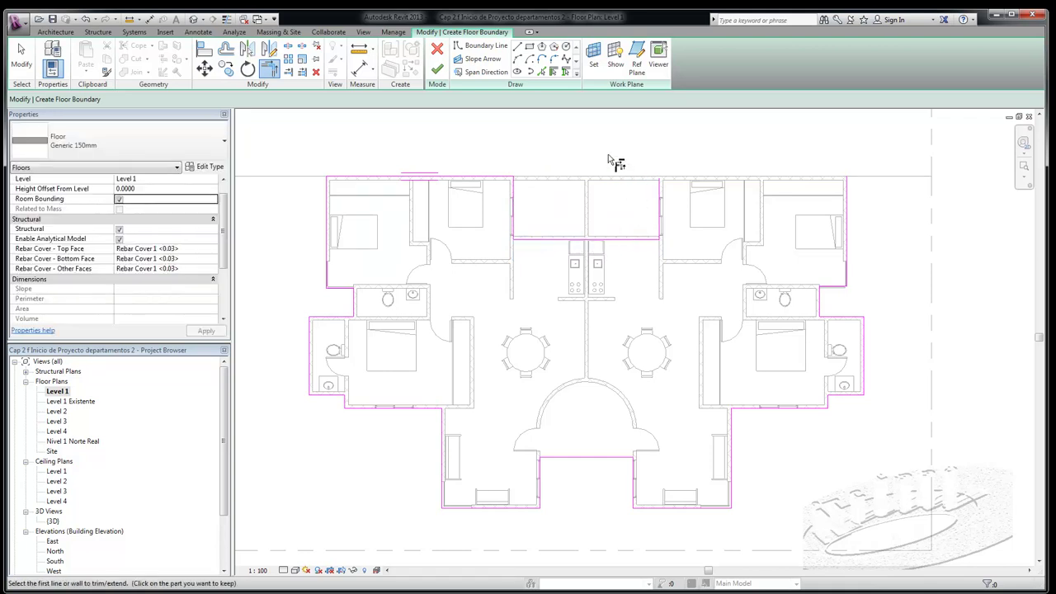
Nudge the boundary line across the kitchens slightly upward.
click(554, 73)
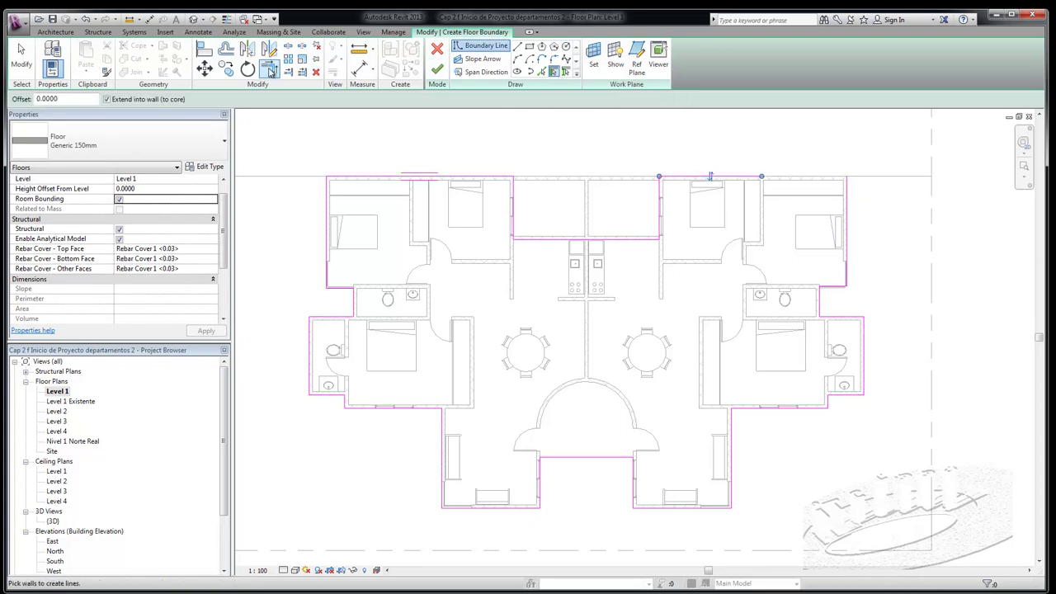
click(270, 73)
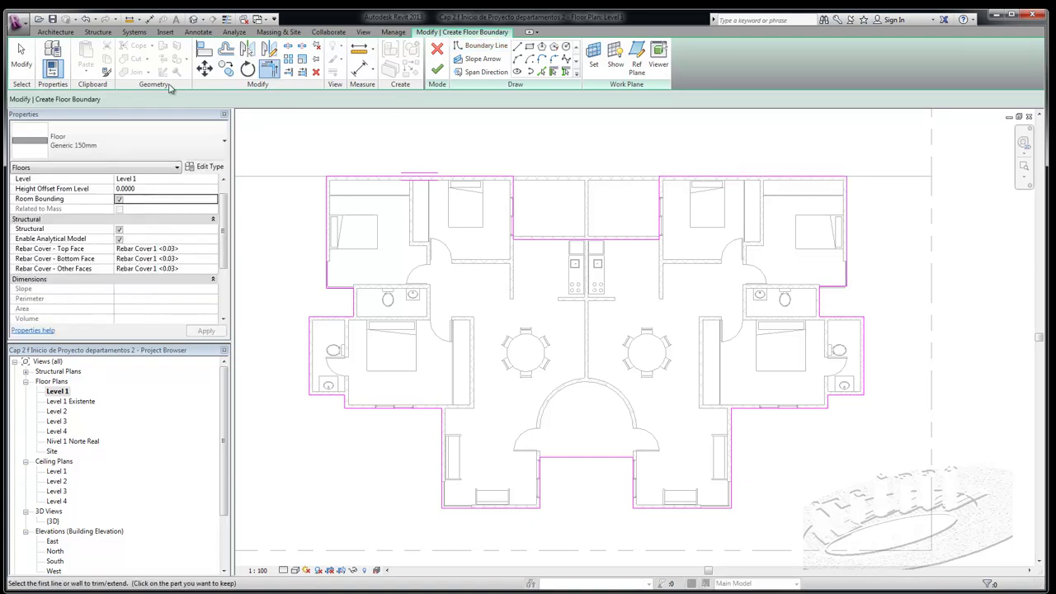
click(21, 56)
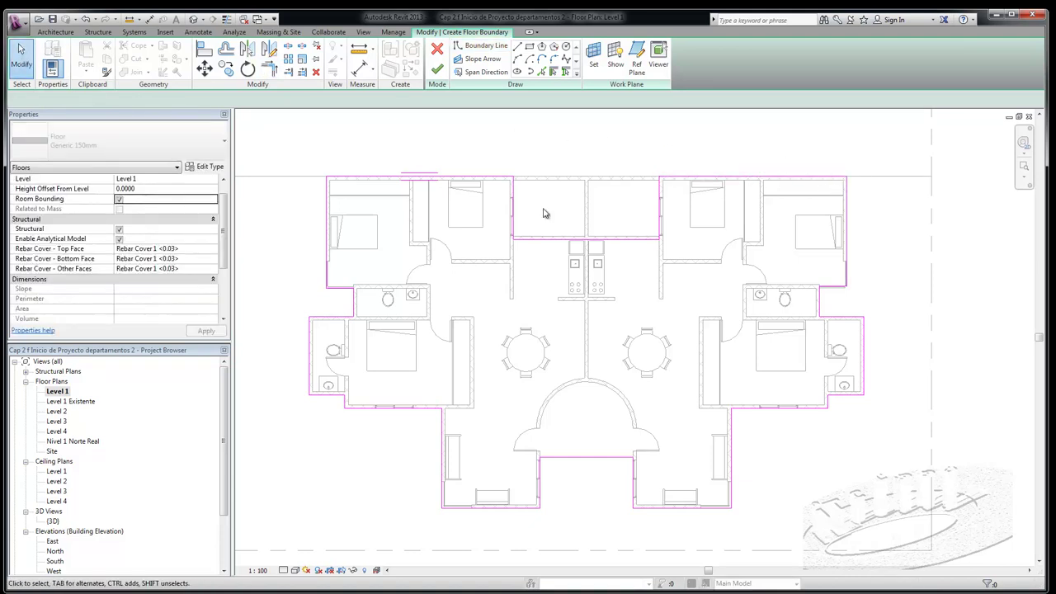
click(623, 239)
drag(588, 241, 587, 238)
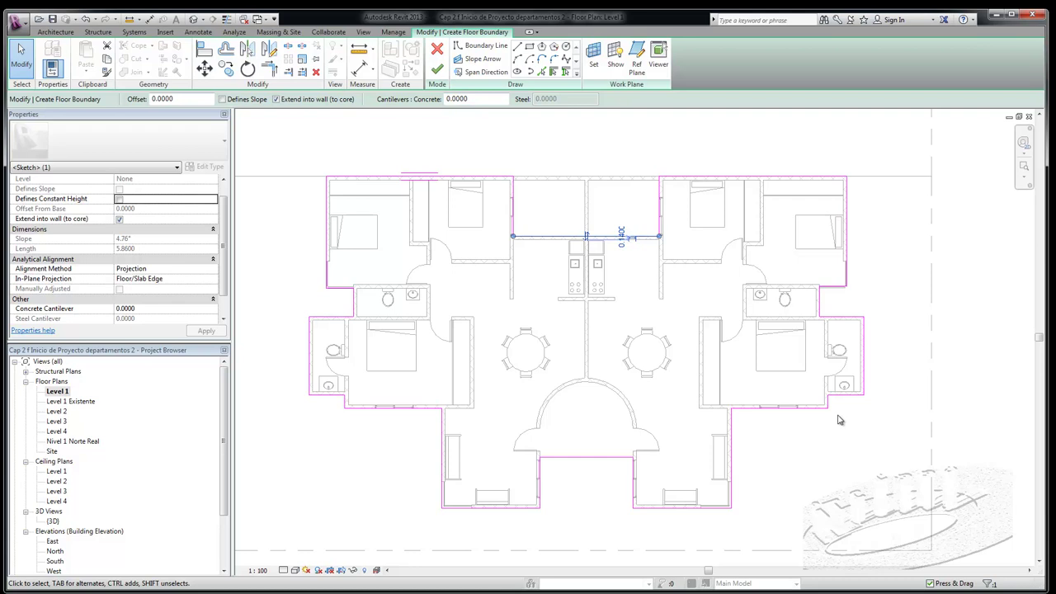
Align the floor boundary edge beside the right bathroom to the masonry wall face and lock it.
scroll(871, 270, up, 5)
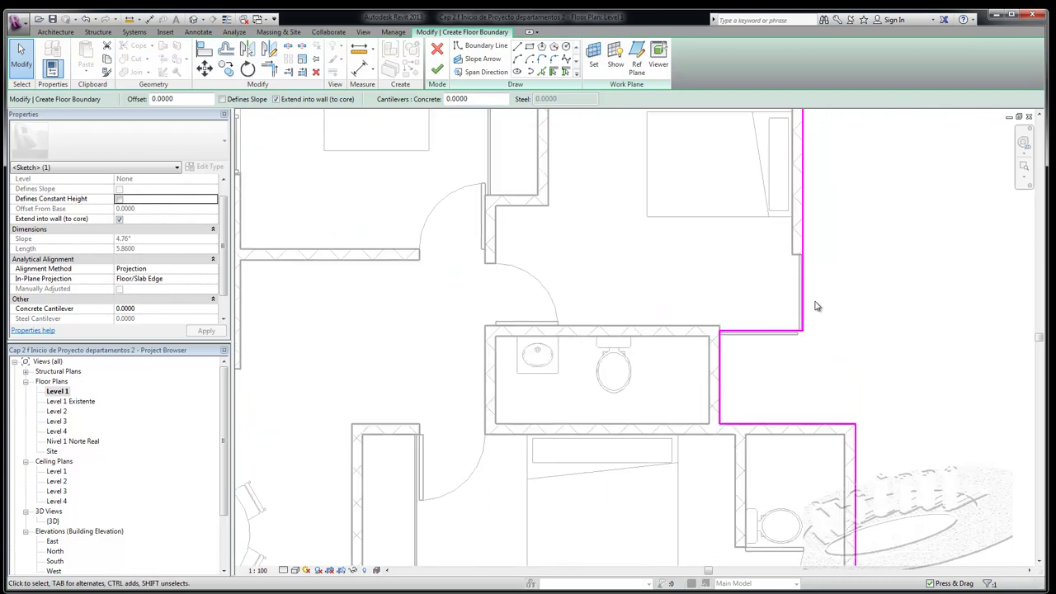
scroll(761, 334, up, 1)
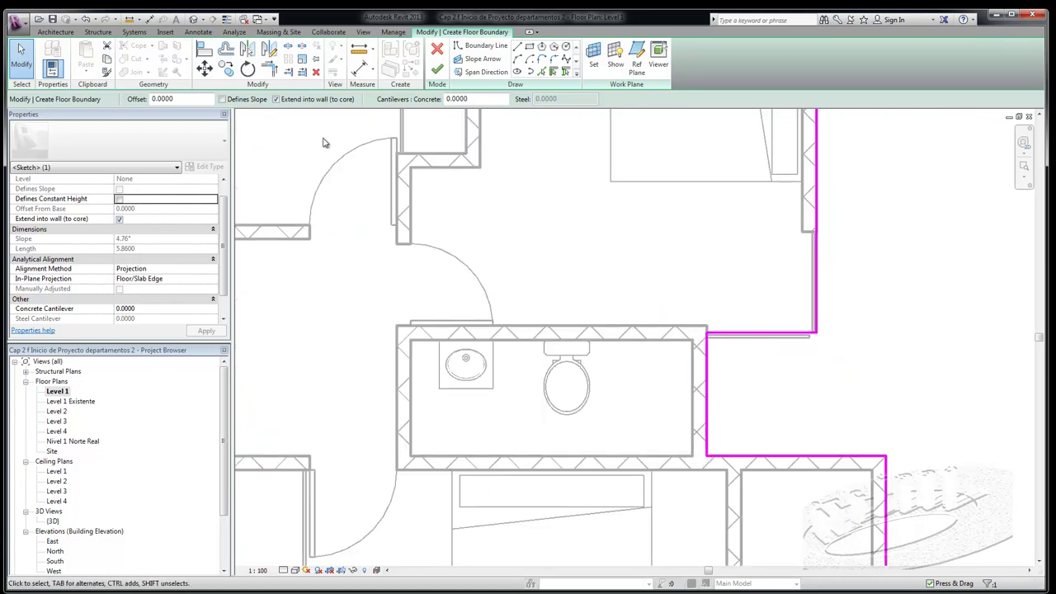
click(205, 49)
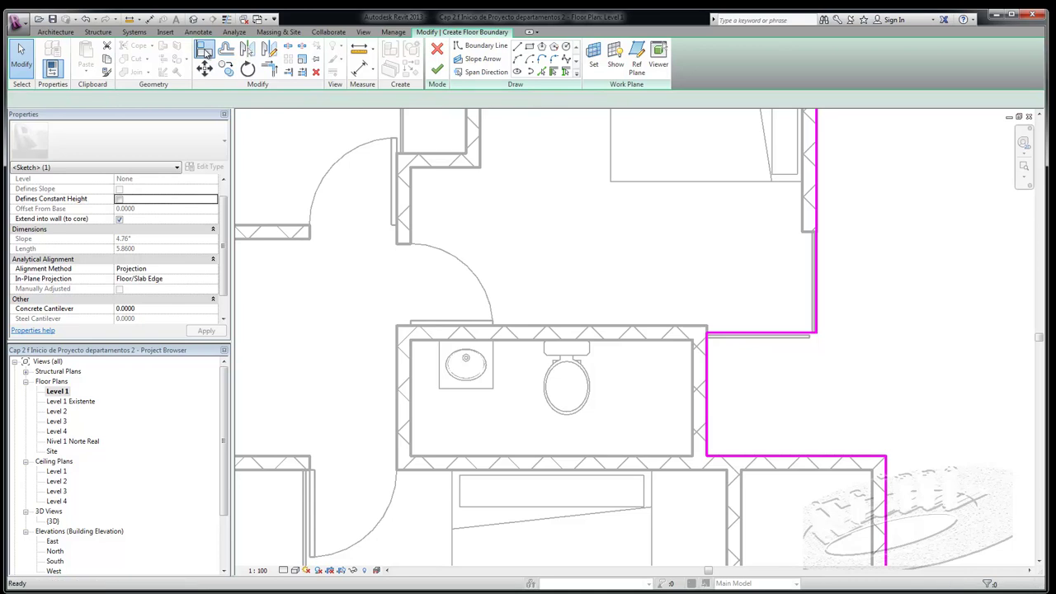
click(634, 344)
click(744, 335)
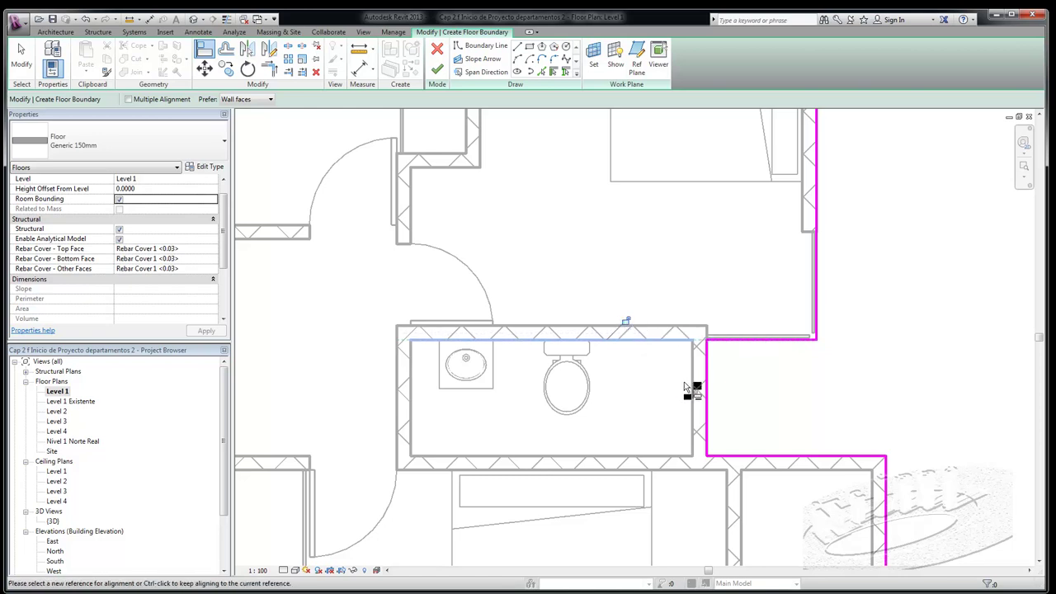
click(627, 324)
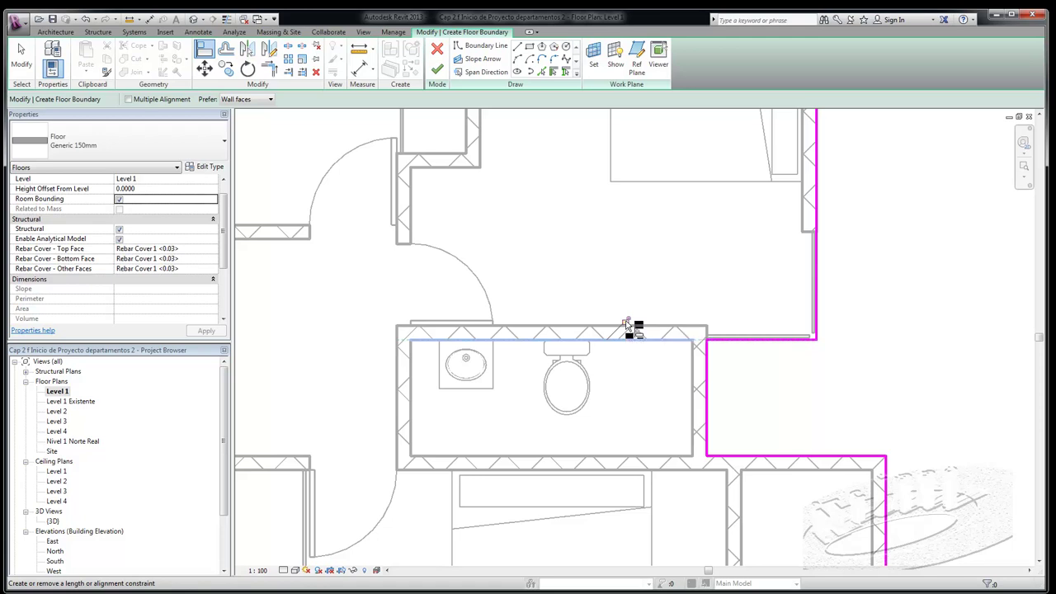
click(21, 54)
scroll(684, 262, down, 2)
scroll(684, 262, down, 1)
scroll(785, 241, down, 1)
scroll(802, 215, down, 1)
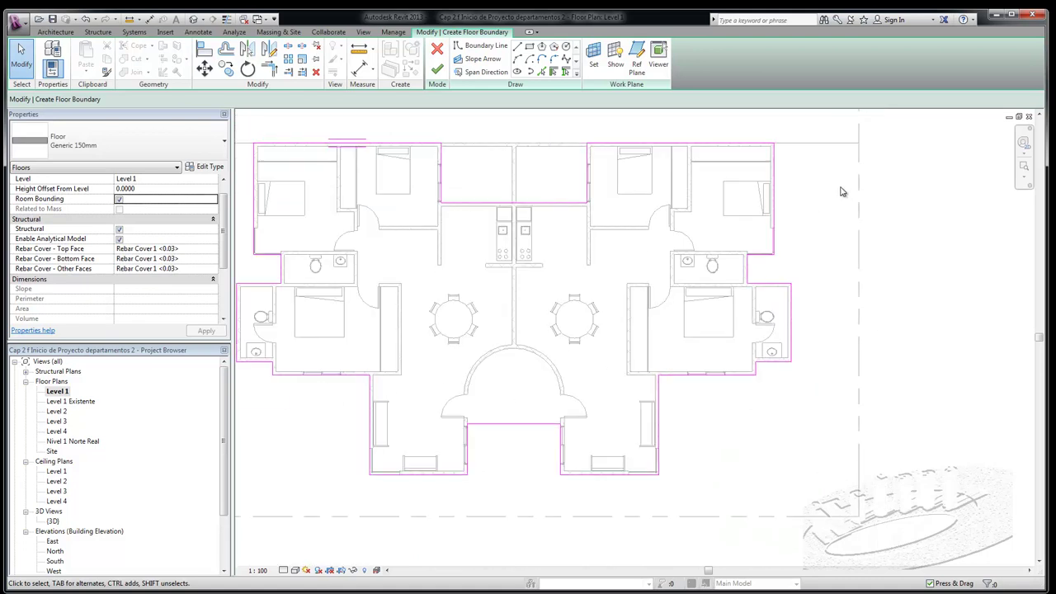
scroll(843, 192, down, 1)
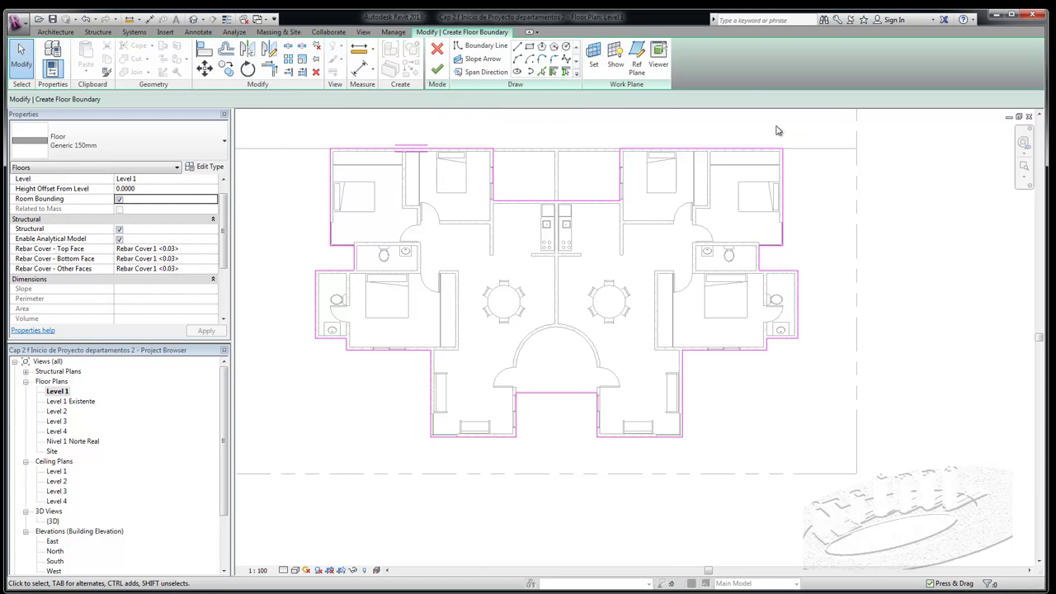
Finish the sketch to create the 220.382 m² Generic 150mm floor on Level 1, shown in {3D}.
click(438, 70)
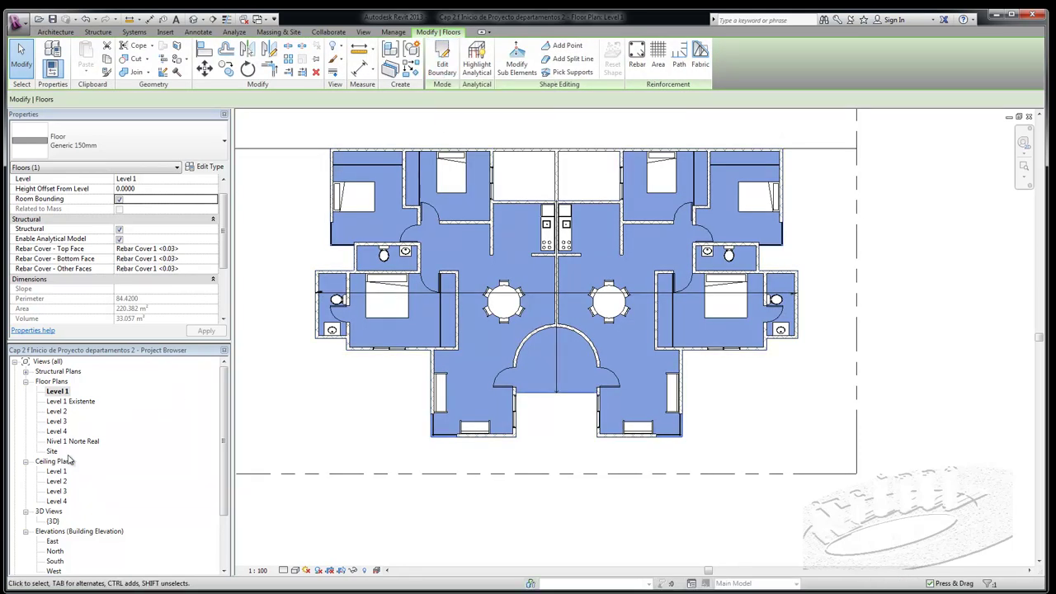
double_click(52, 522)
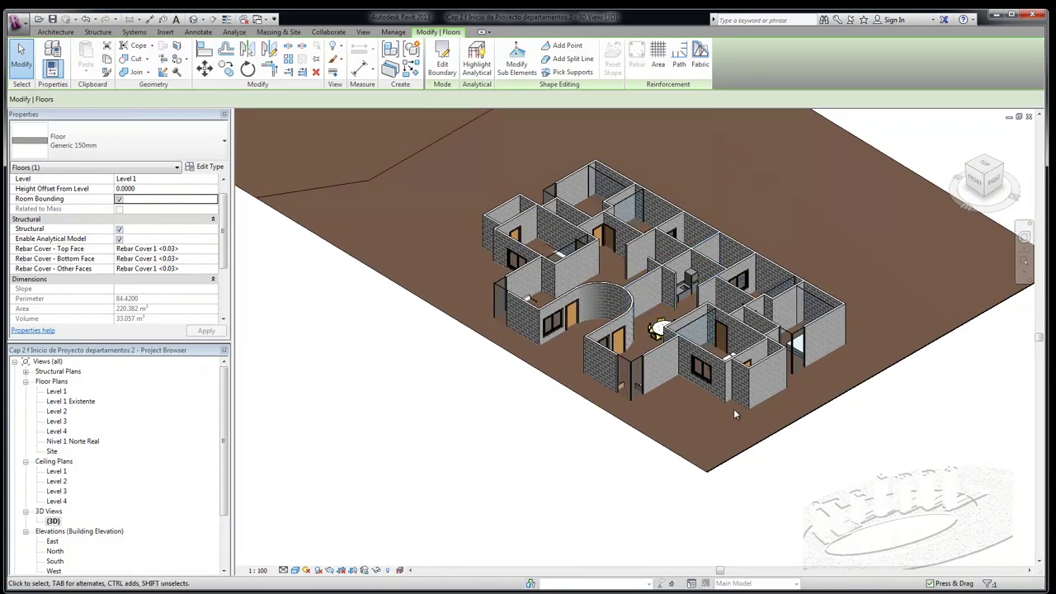
scroll(734, 408, up, 2)
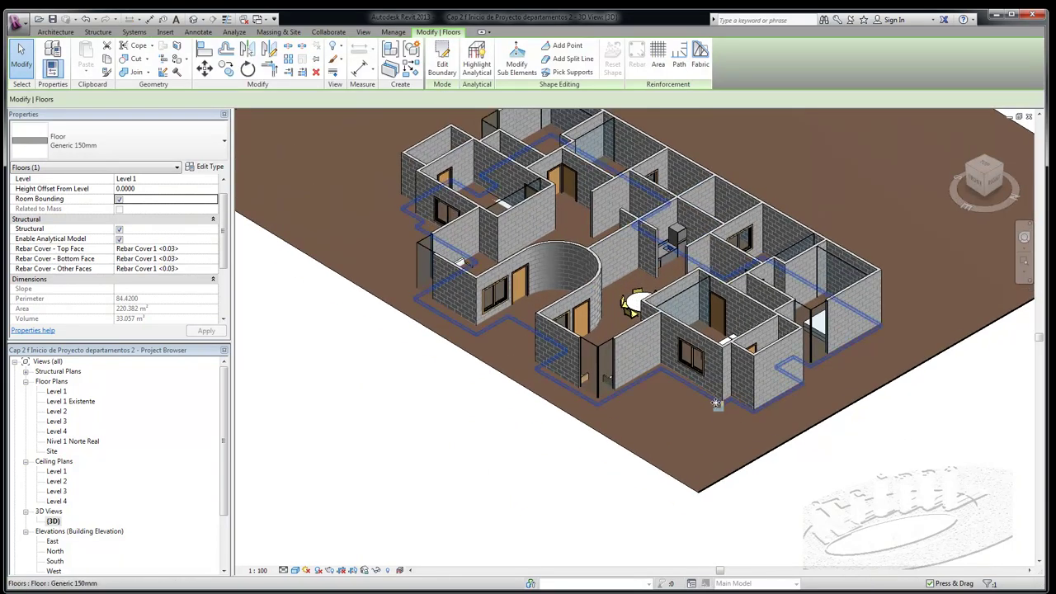
scroll(710, 398, up, 2)
scroll(712, 401, up, 1)
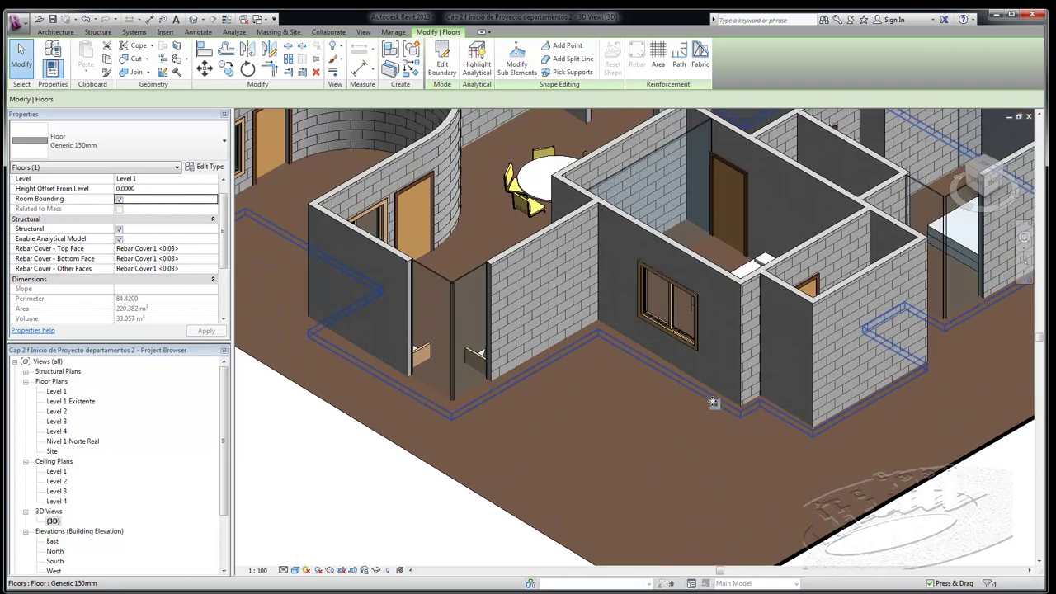
Zoom around the 3D model to inspect the floor beneath the masonry walls, then deselect it.
scroll(714, 402, down, 2)
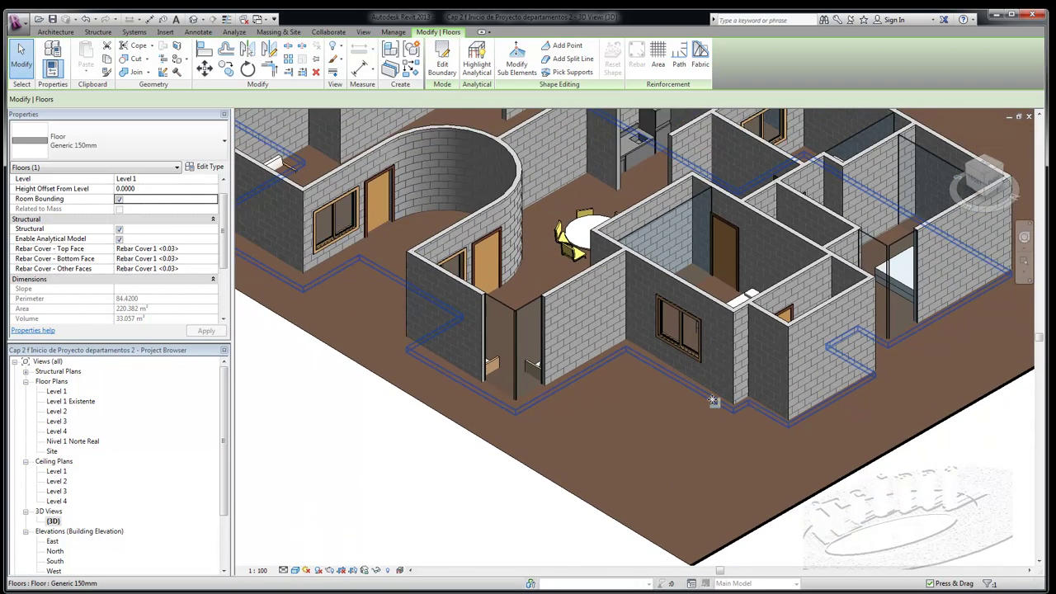
scroll(621, 429, down, 2)
scroll(500, 448, down, 1)
scroll(493, 455, down, 1)
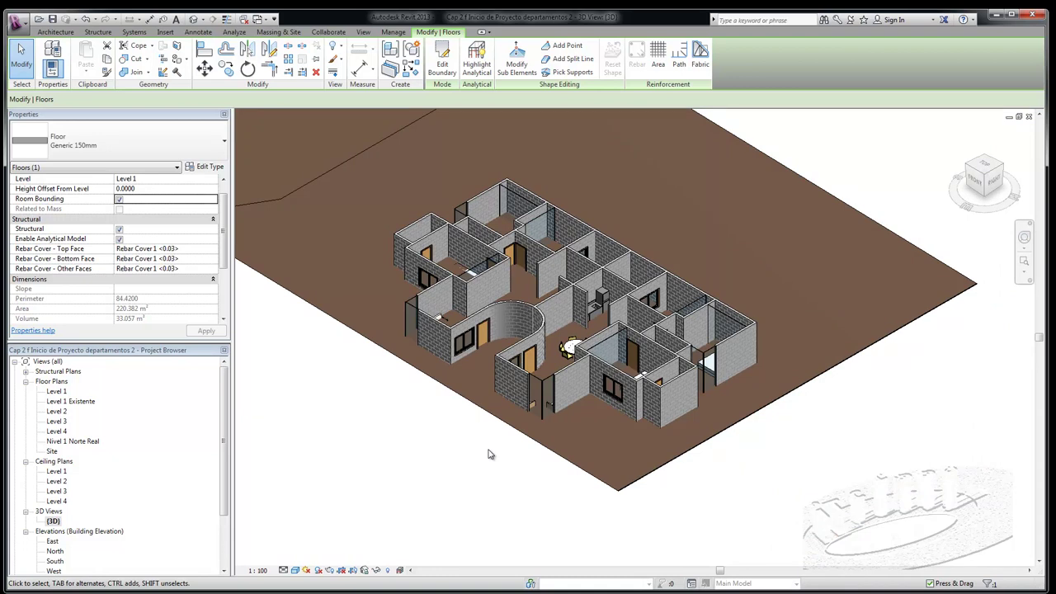
scroll(488, 454, down, 1)
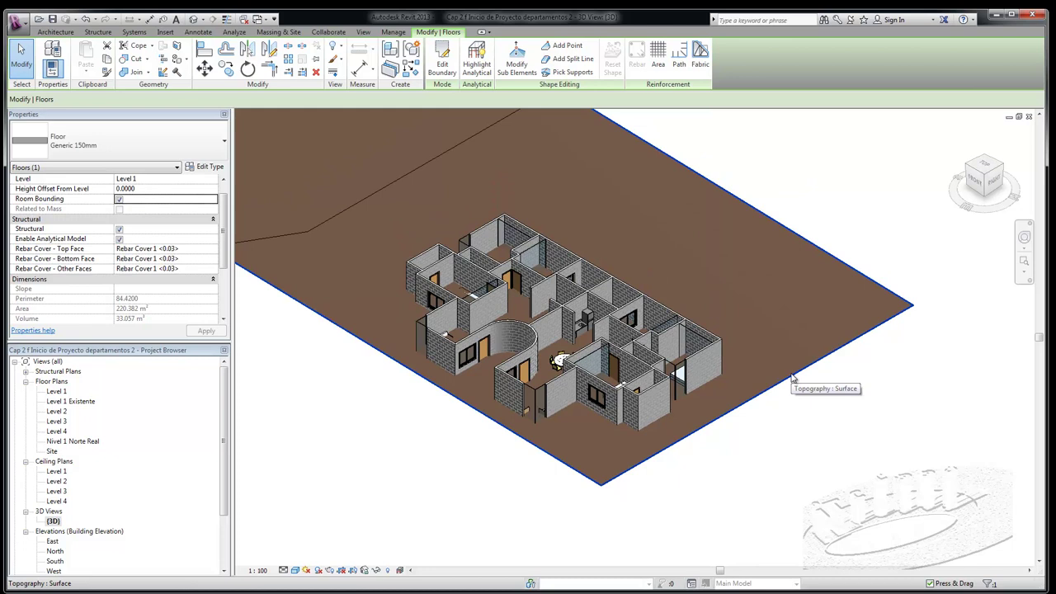
scroll(793, 378, down, 3)
scroll(792, 378, down, 1)
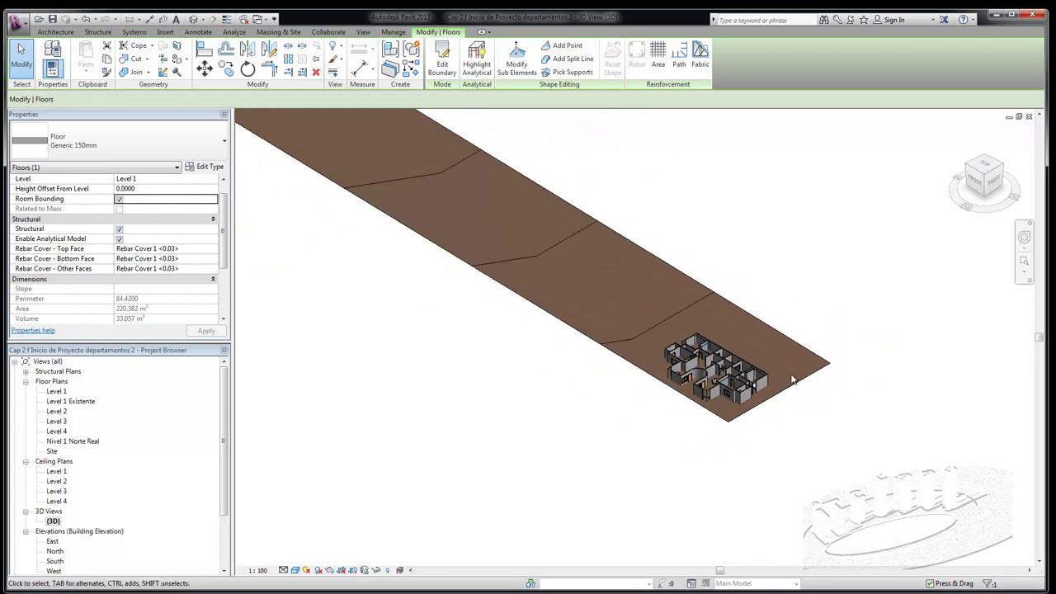
scroll(791, 371, up, 2)
scroll(790, 371, up, 2)
scroll(428, 341, up, 2)
scroll(424, 338, up, 2)
scroll(428, 216, down, 1)
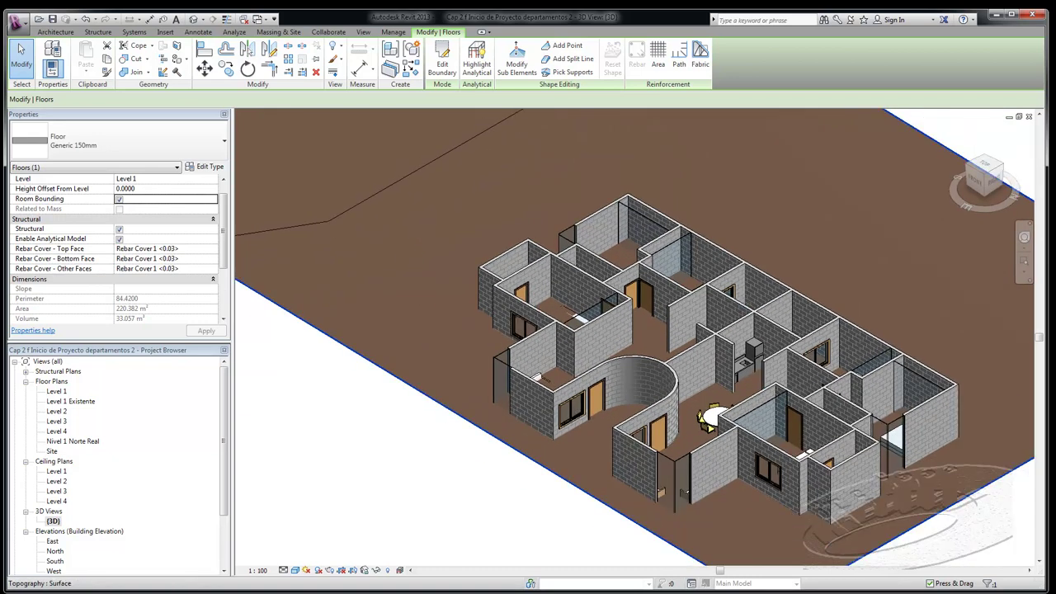
click(406, 461)
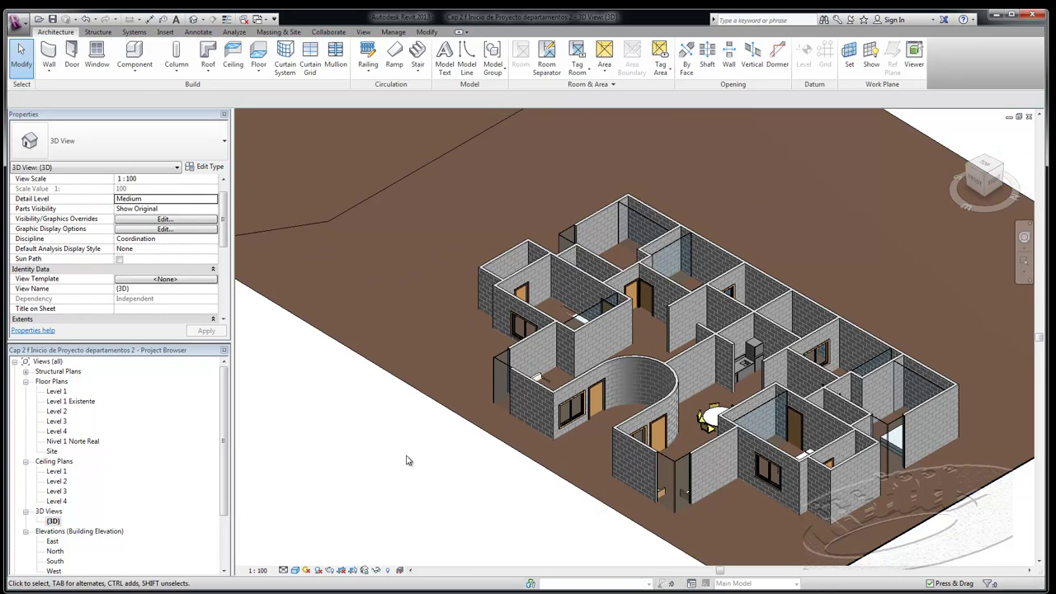
Select the floor on the Level 1 plan and copy it to the clipboard.
double_click(59, 392)
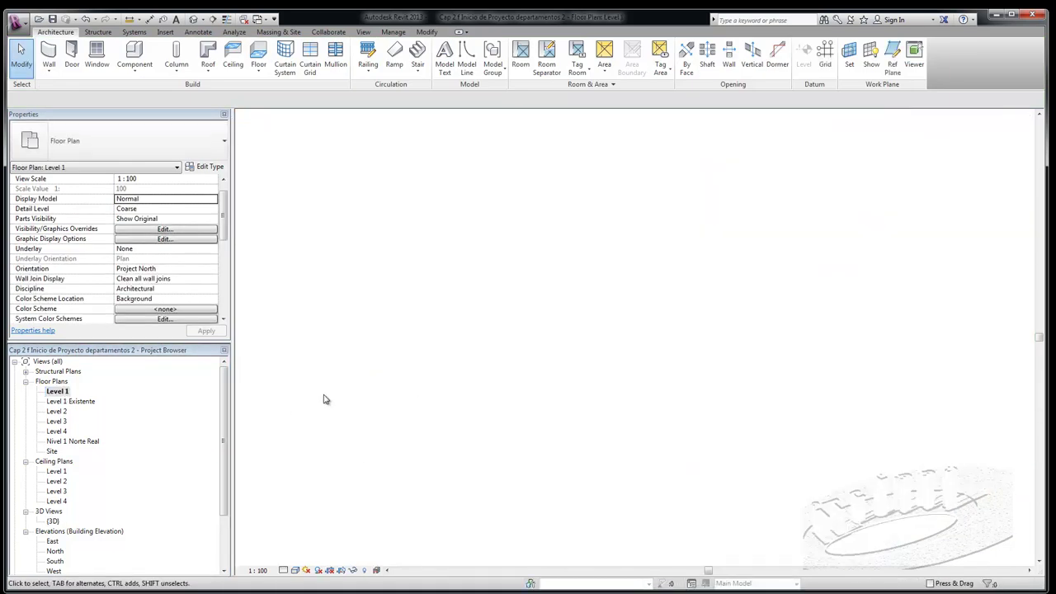
scroll(747, 387, down, 1)
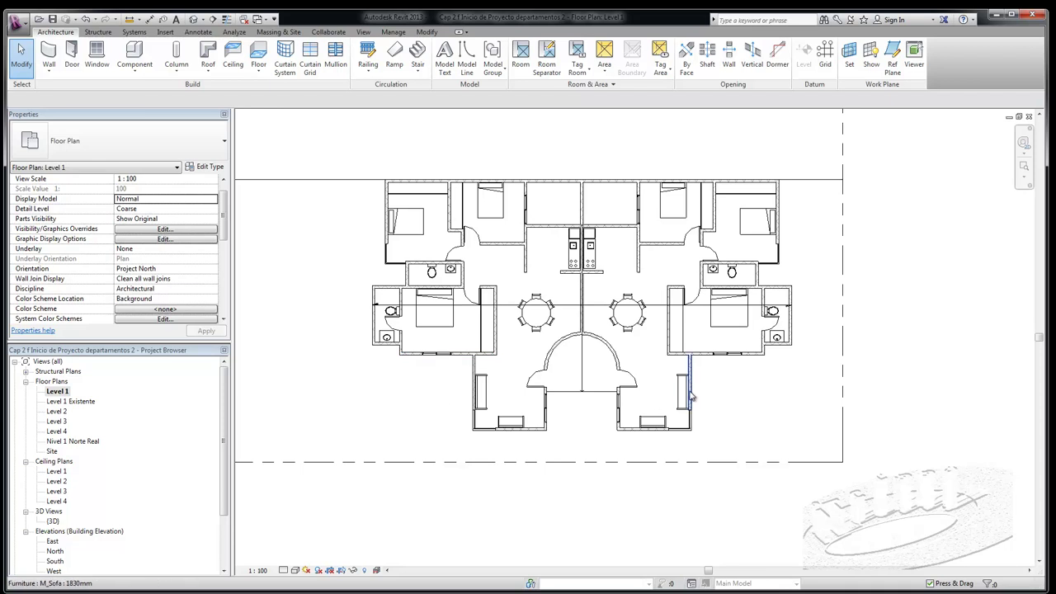
click(598, 406)
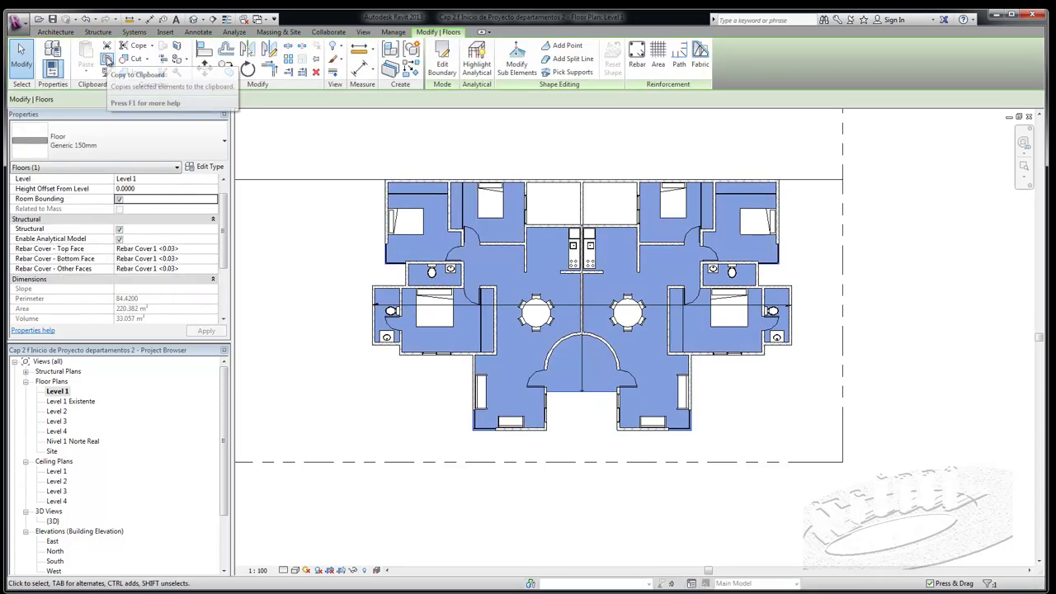
click(108, 60)
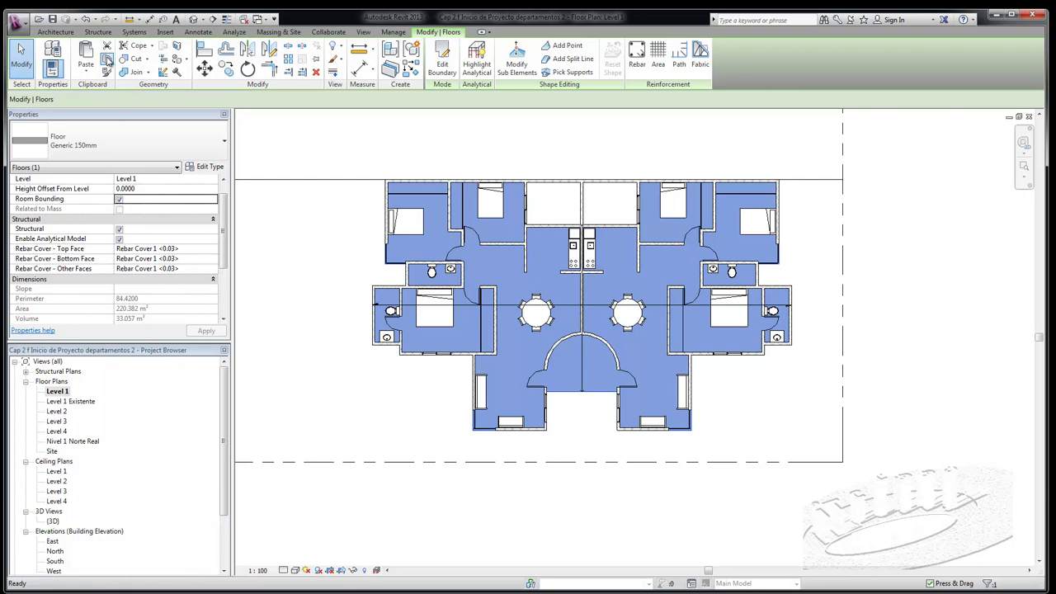
Paste the floor aligned to selected levels, choosing Level 2 and Level 3.
double_click(58, 412)
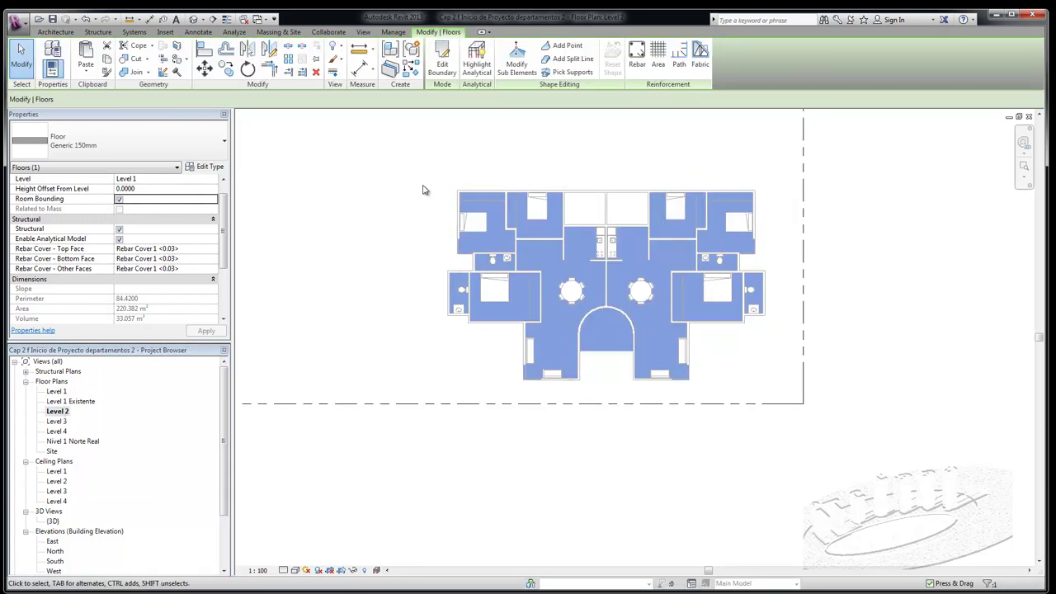
click(89, 74)
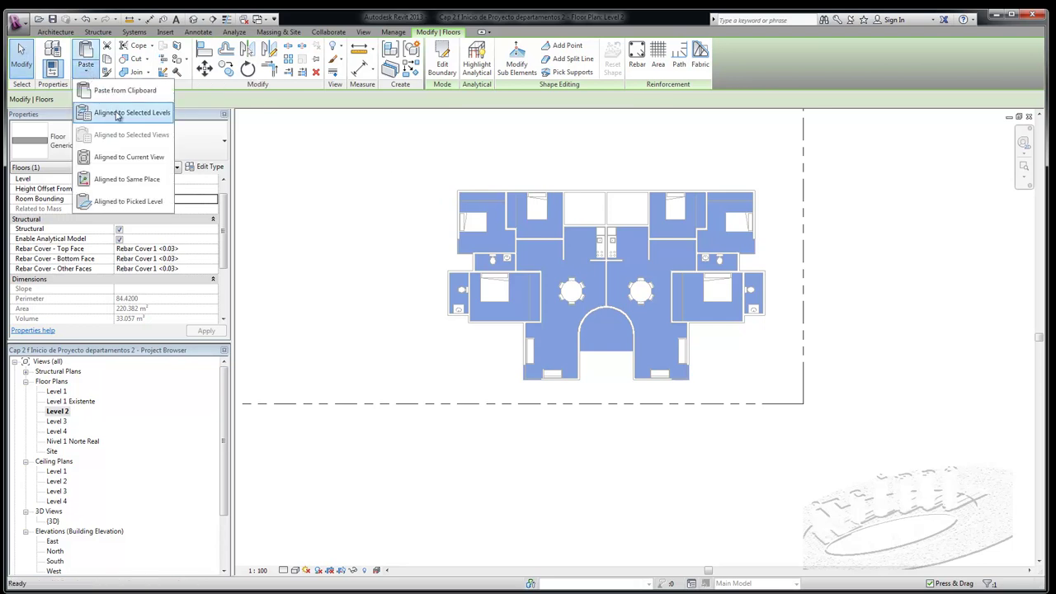
mouse_move(131, 112)
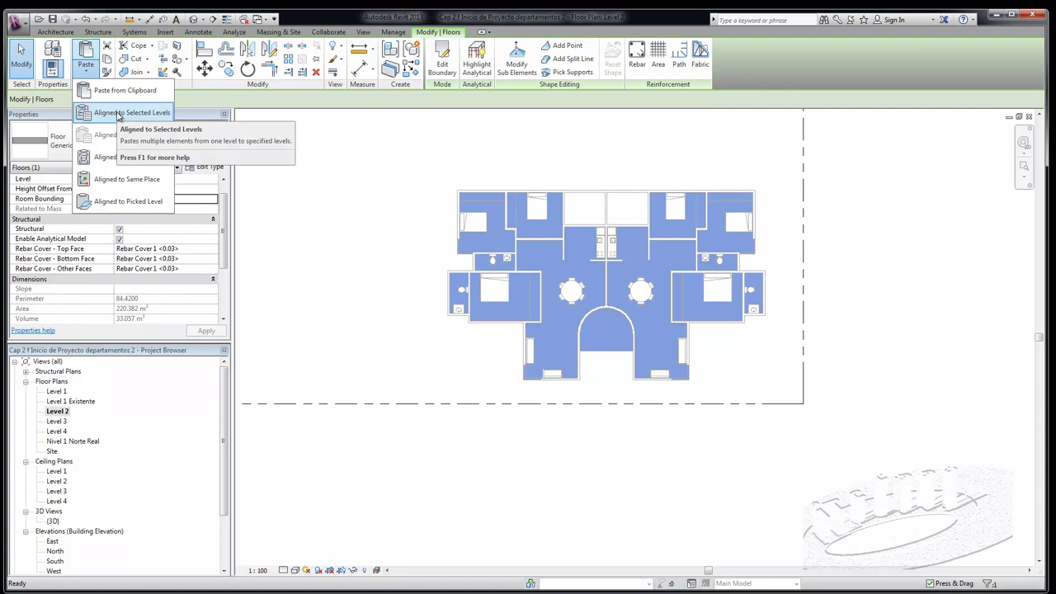
click(118, 113)
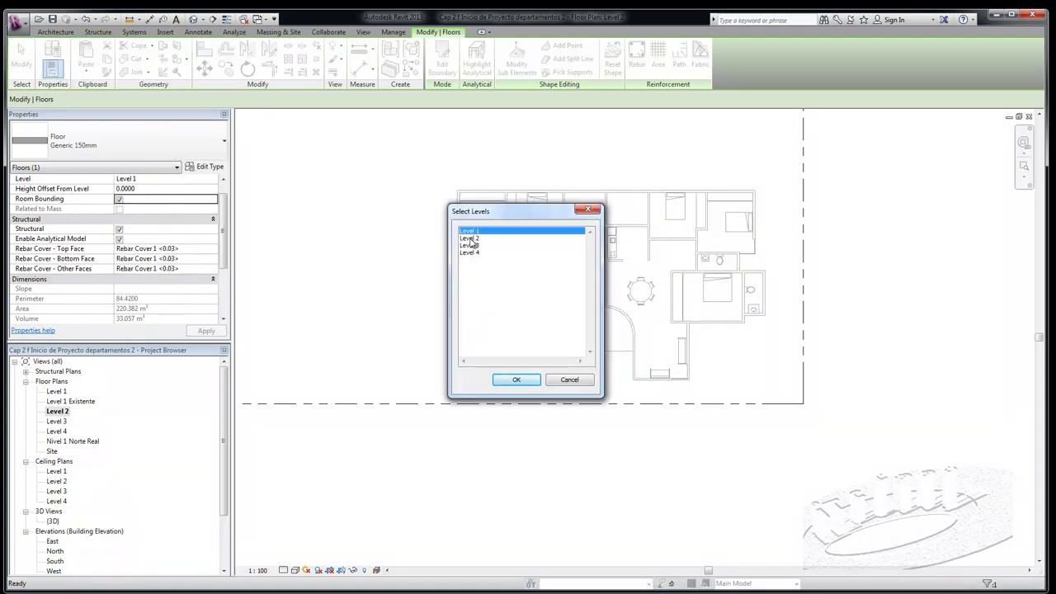
click(470, 238)
click(470, 246)
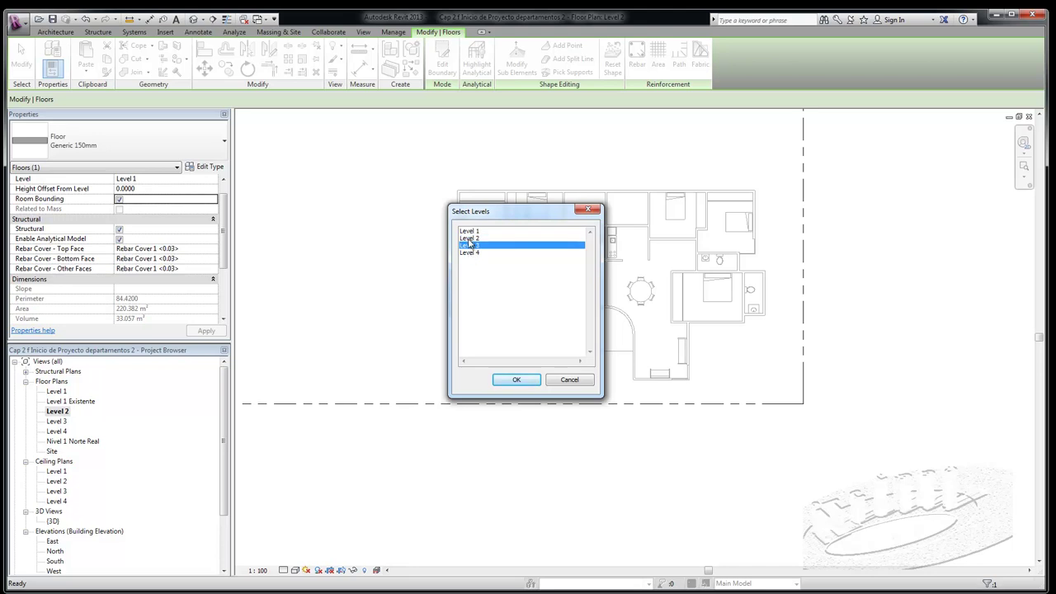
click(469, 239)
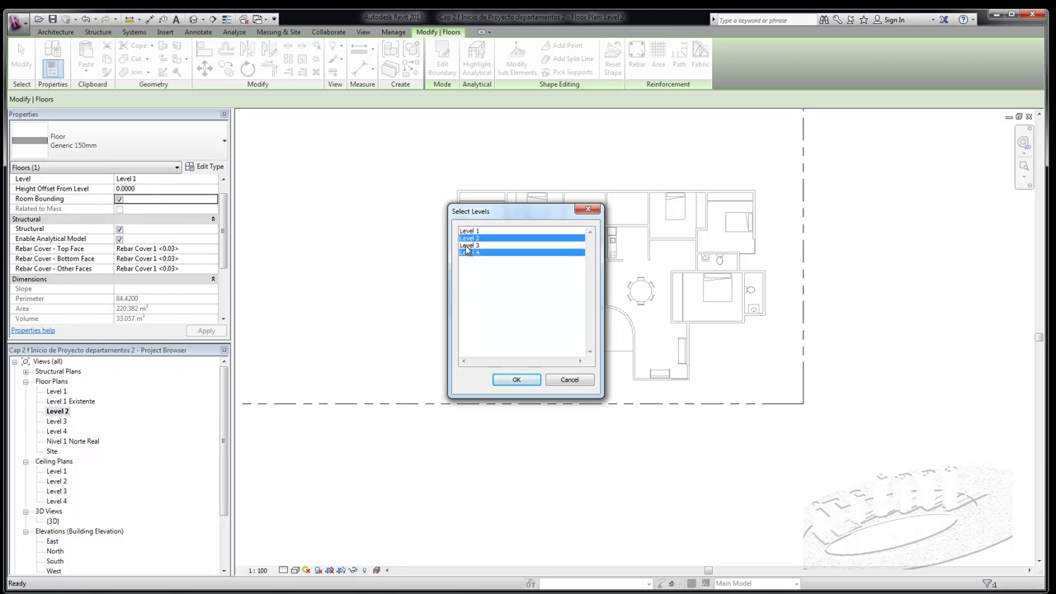
shift+click(468, 253)
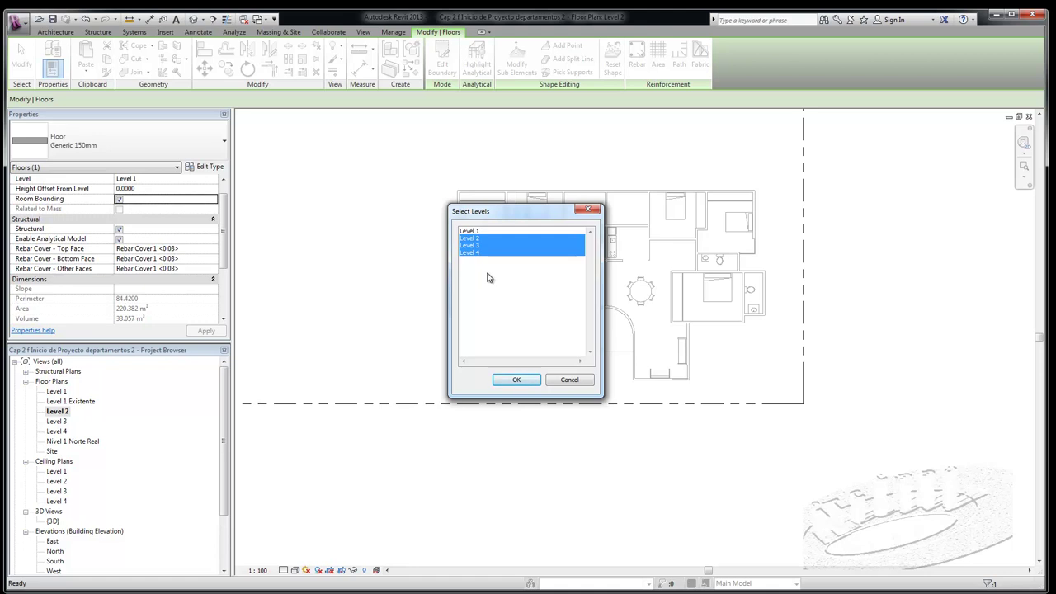
click(468, 255)
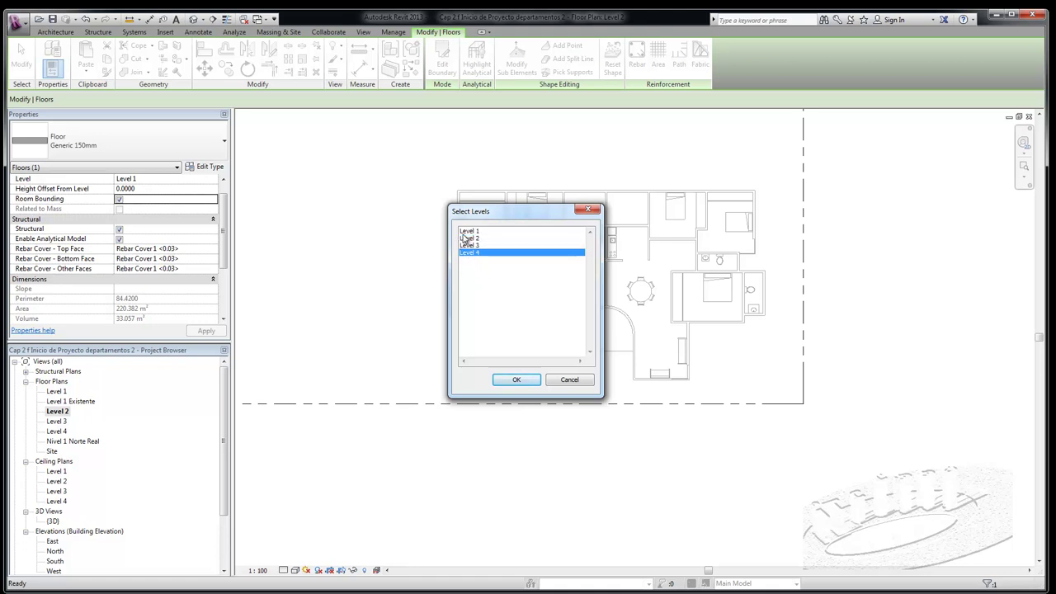
click(467, 239)
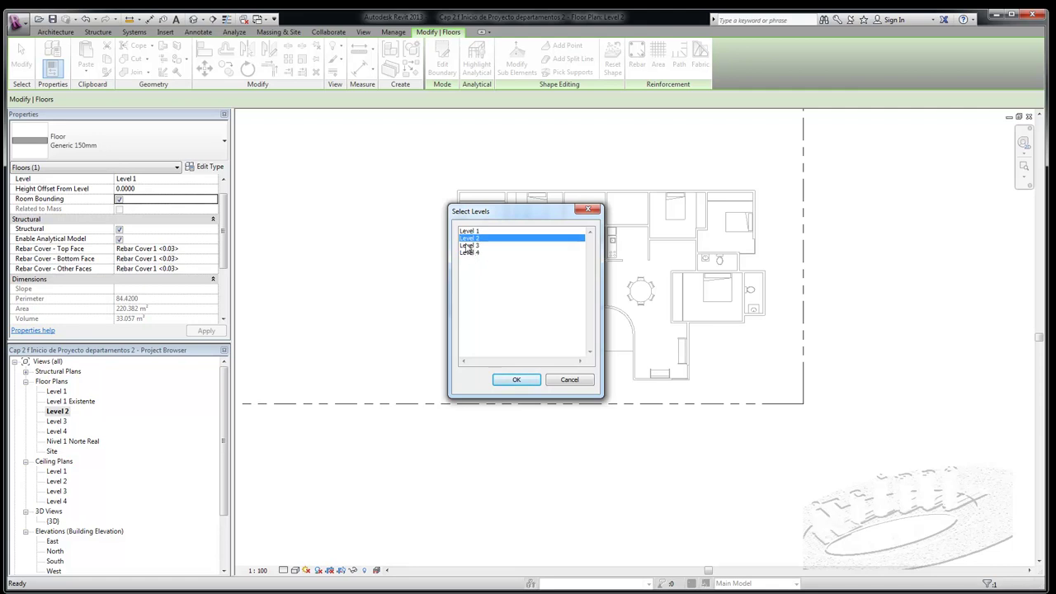
shift+click(467, 246)
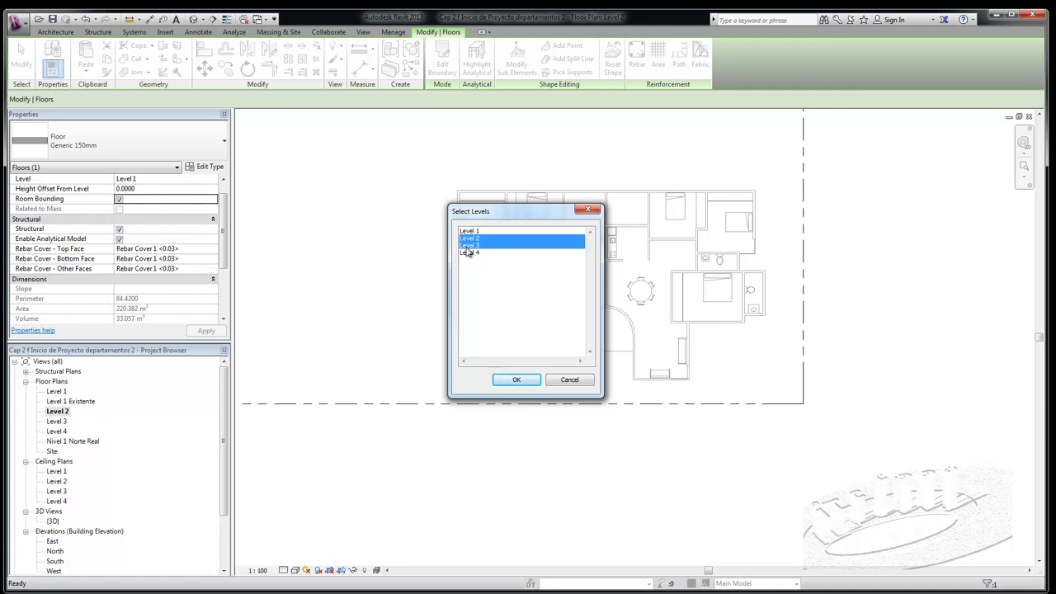
click(517, 380)
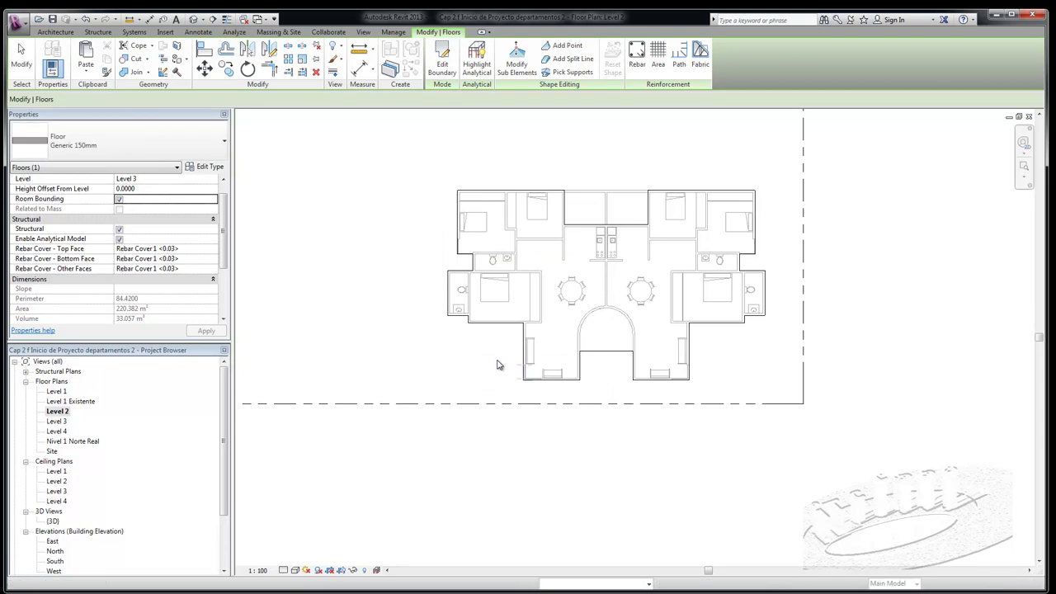
In the {3D} view, select the floor slabs and switch the visual style to Wireframe.
double_click(54, 521)
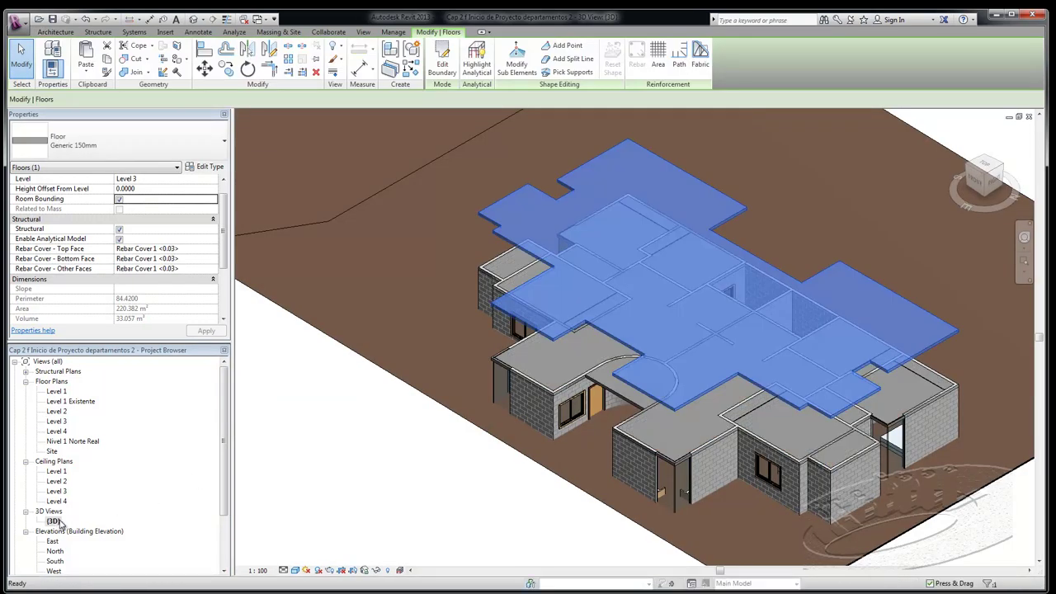
click(300, 470)
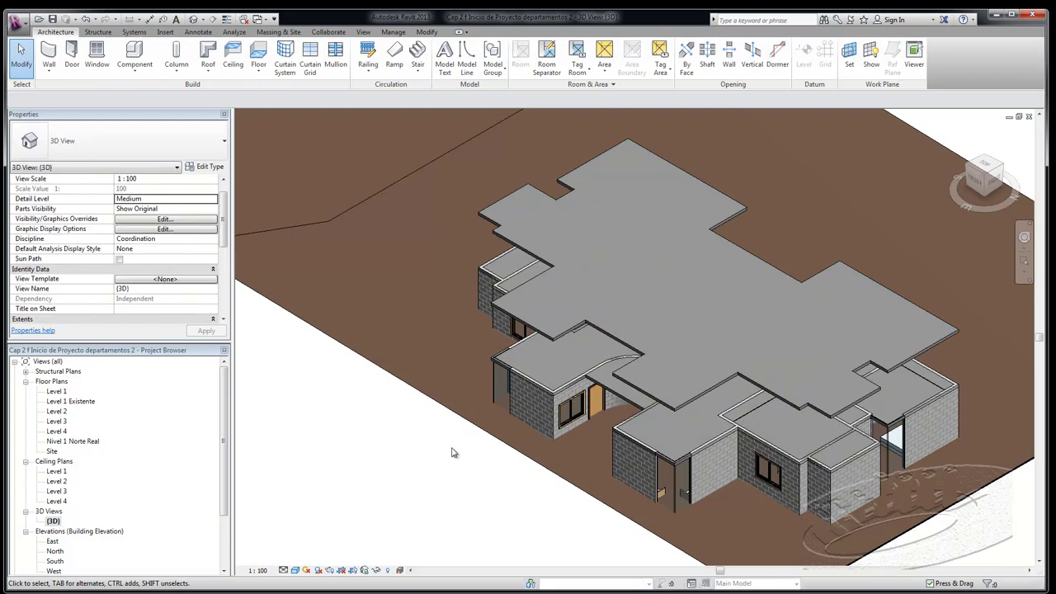
click(715, 501)
click(585, 507)
click(294, 570)
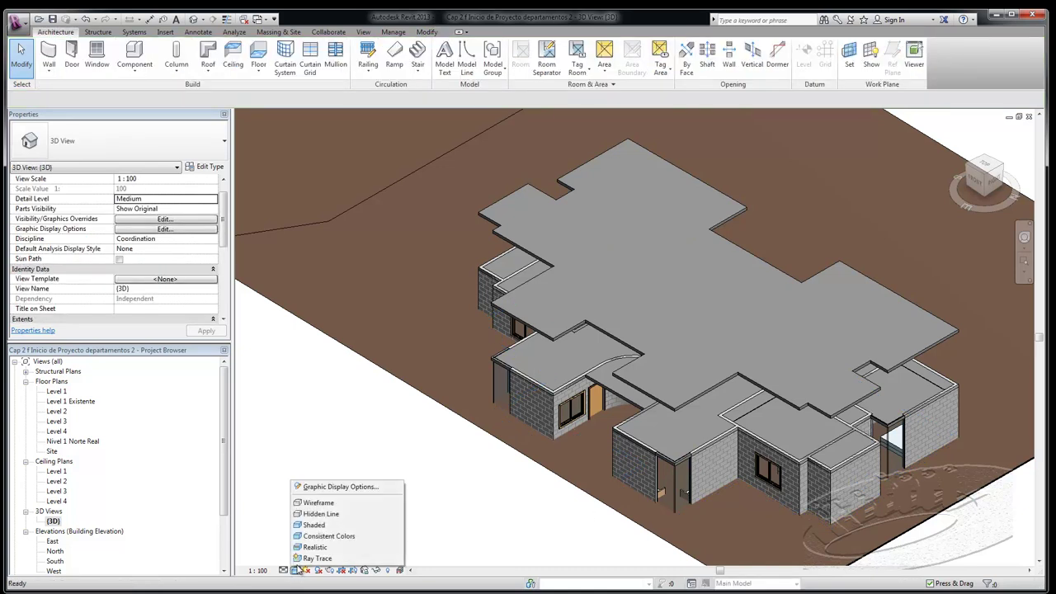
click(321, 504)
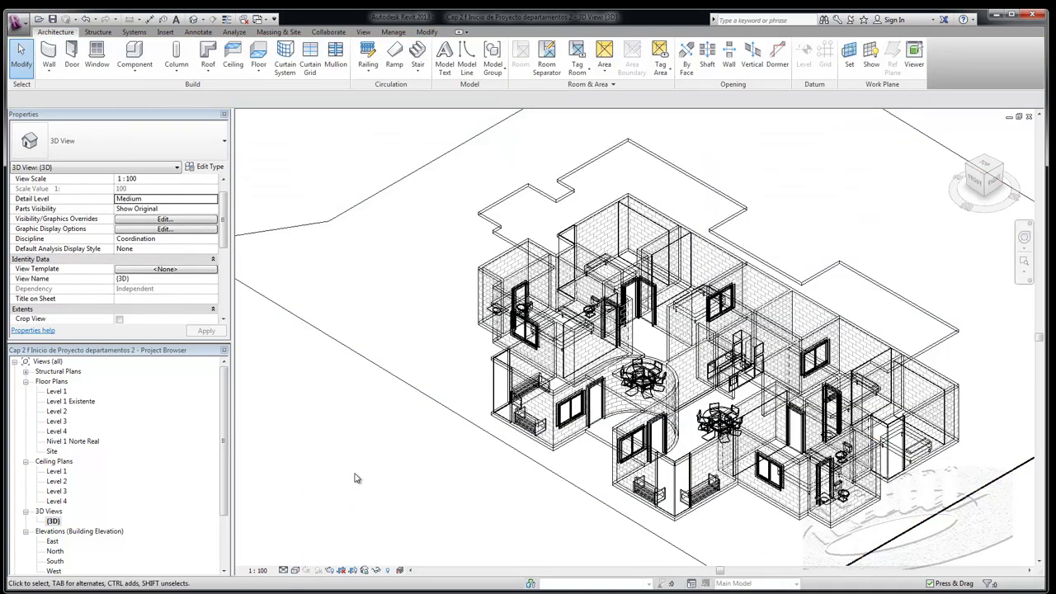
Orbit slightly and select the upper floor slabs to check their properties.
shift+middle_drag(652, 475, 702, 488)
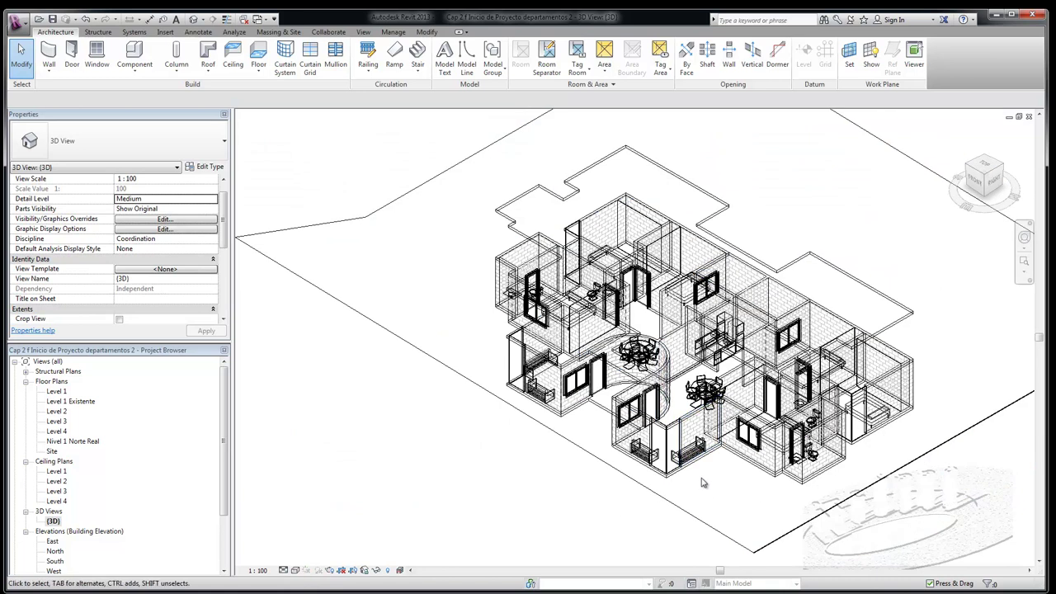
click(707, 490)
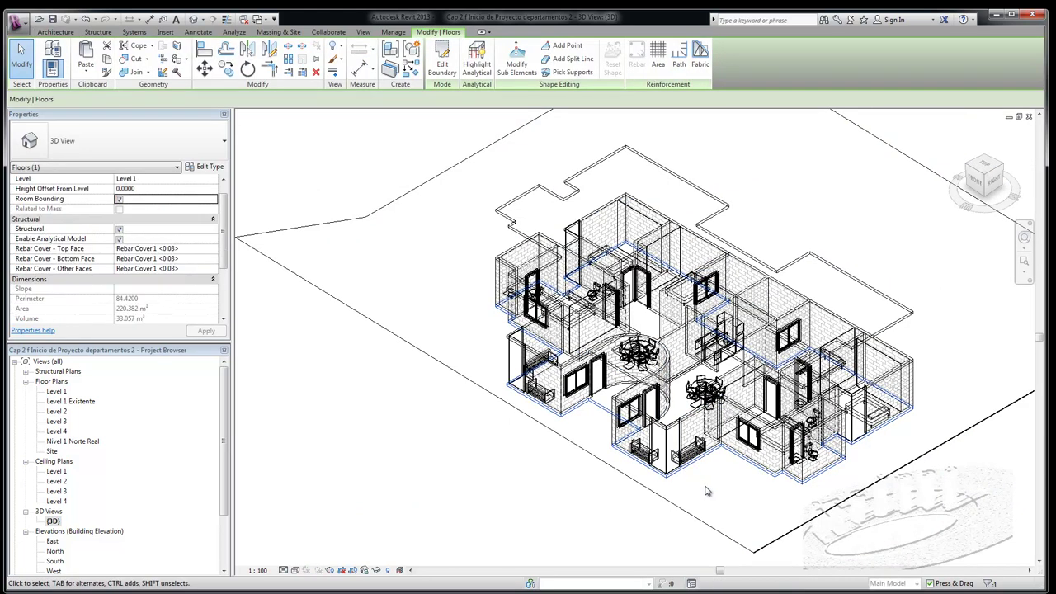
click(551, 456)
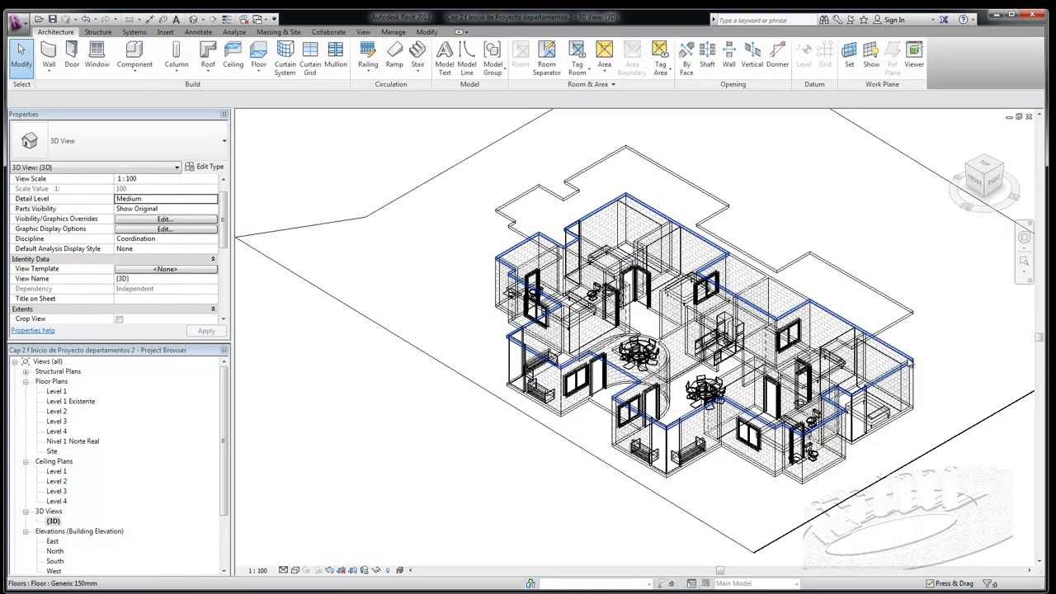
click(910, 364)
click(950, 341)
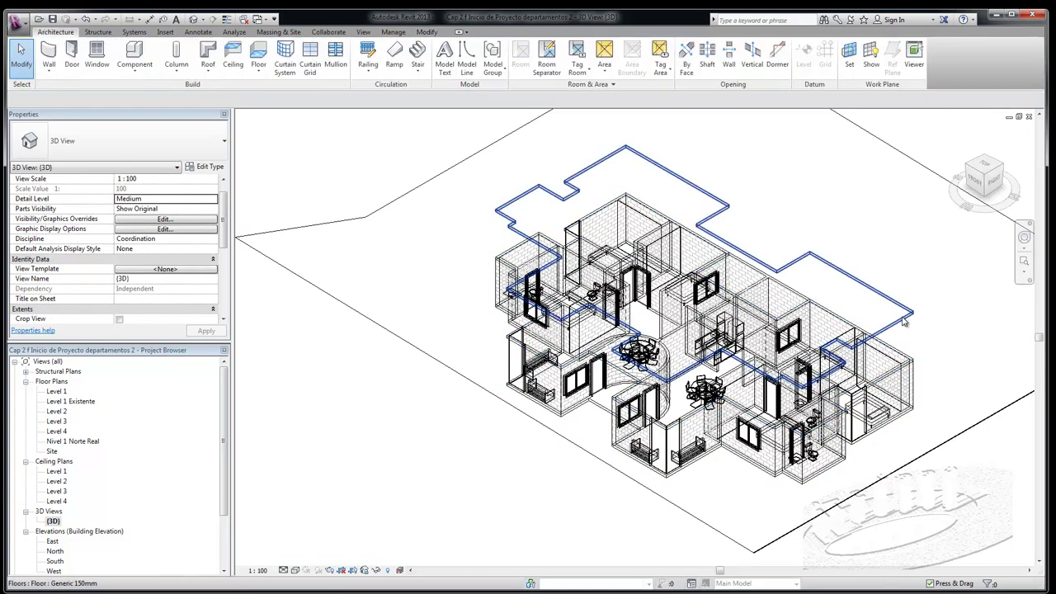
click(905, 322)
key(Escape)
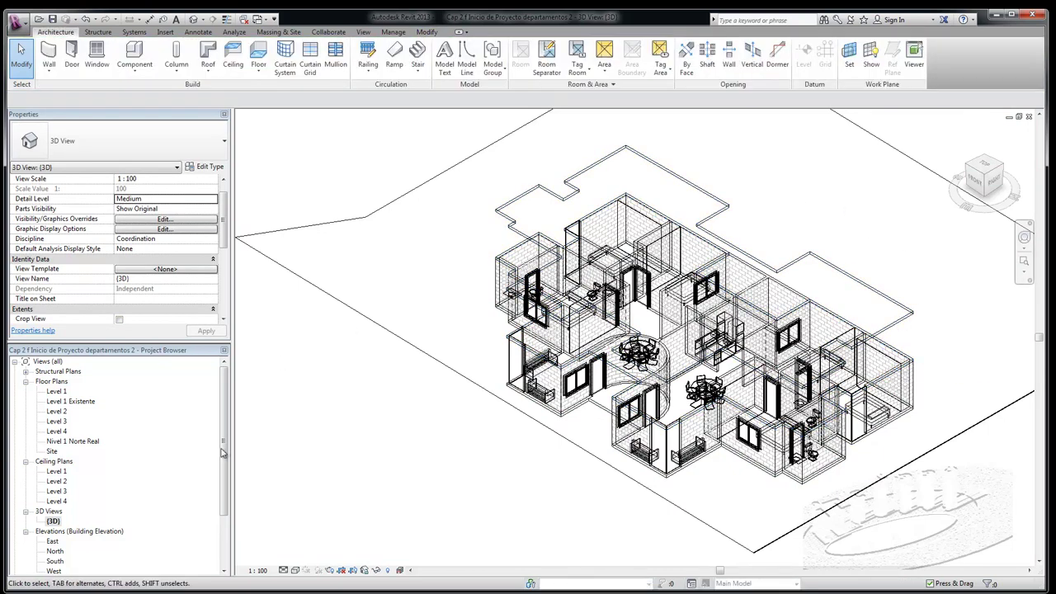
Orbit and re-centre the building with the SteeringWheel, then return to Shaded display.
click(1024, 236)
drag(958, 277, 961, 243)
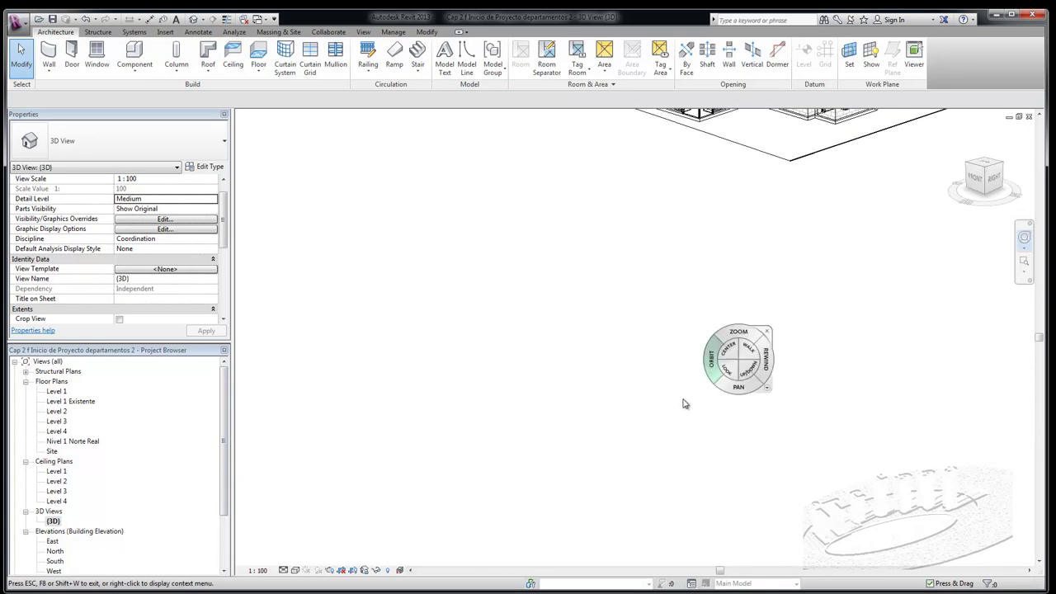
middle_drag(840, 302, 691, 381)
drag(696, 370, 691, 154)
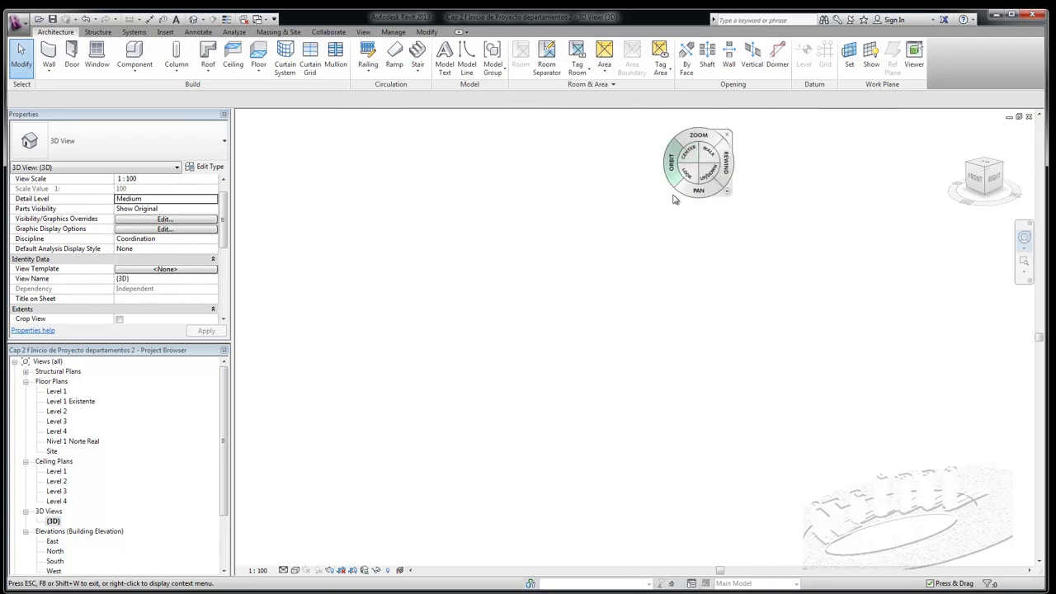
mouse_move(643, 228)
mouse_down()
mouse_move(705, 212)
mouse_move(731, 229)
mouse_move(743, 196)
mouse_move(719, 224)
mouse_move(633, 228)
mouse_move(684, 317)
mouse_up()
scroll(809, 363, up, 4)
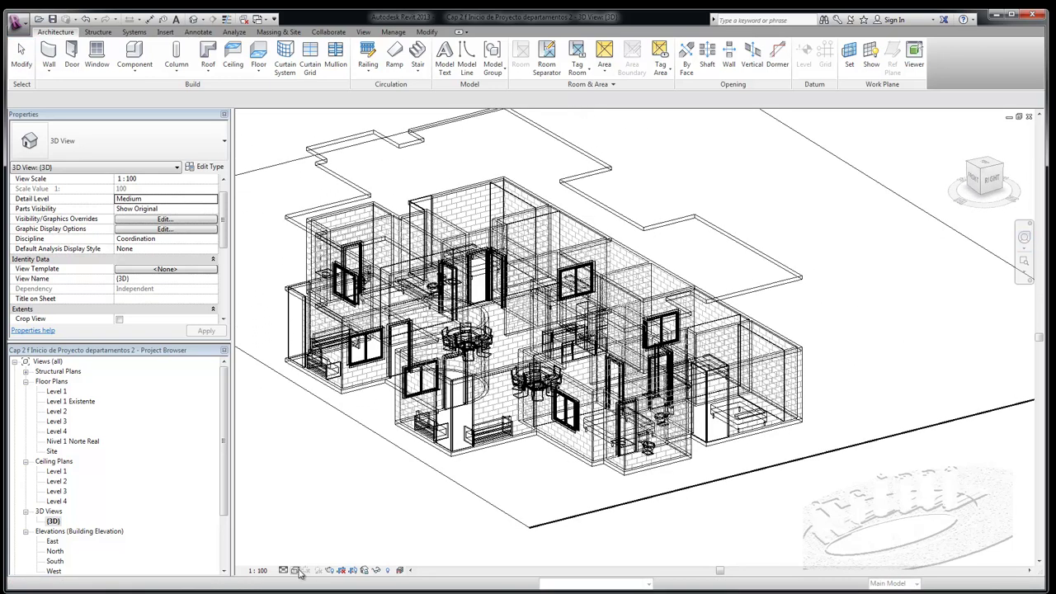
click(295, 570)
click(315, 526)
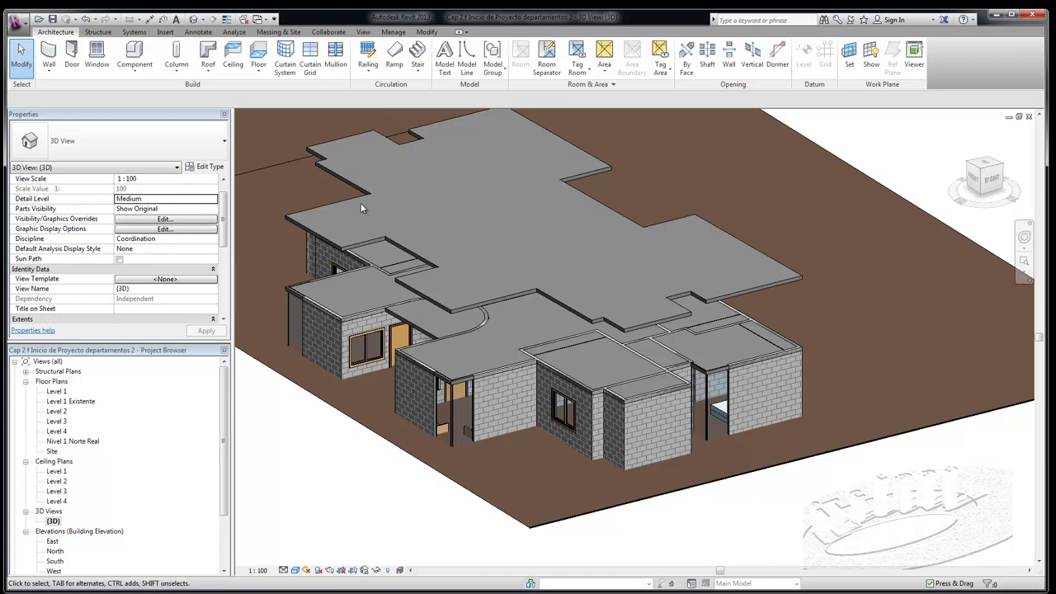
On the Level 2 plan, start a wall using the Generic - 140mm Masonry type.
double_click(58, 412)
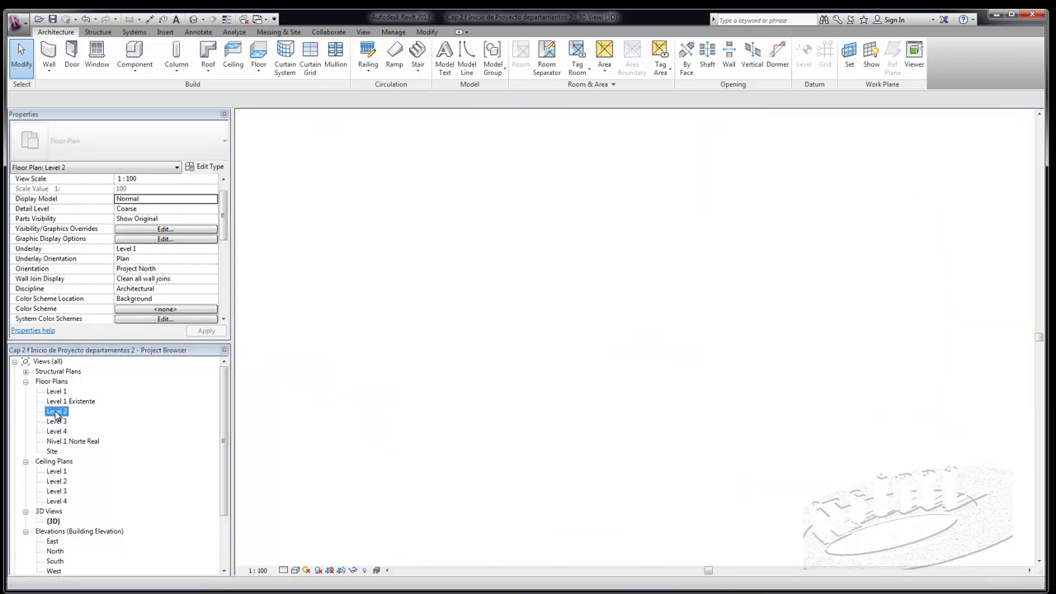
scroll(587, 207, up, 3)
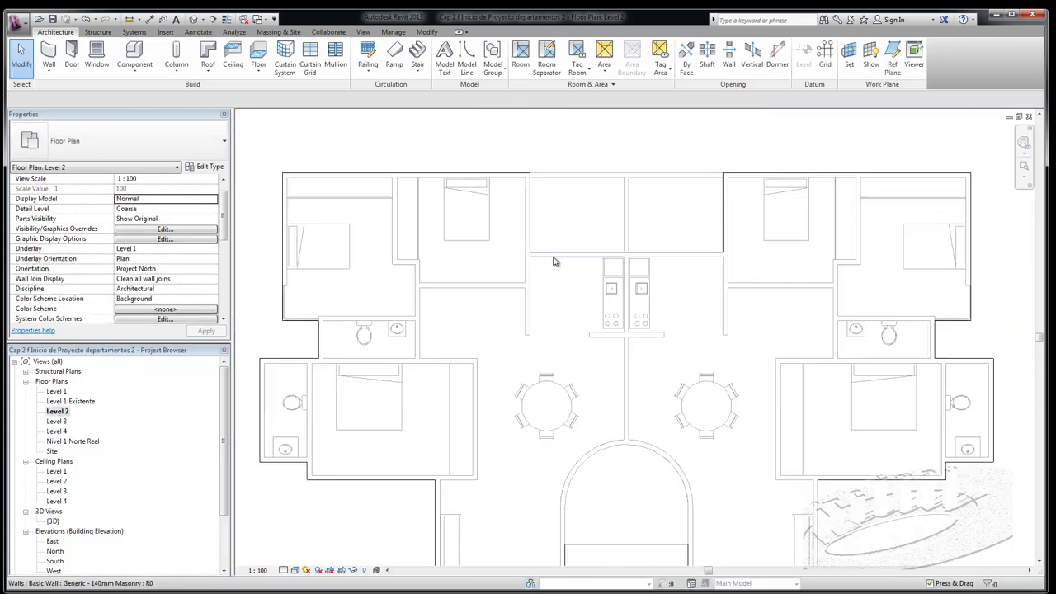
scroll(495, 247, down, 1)
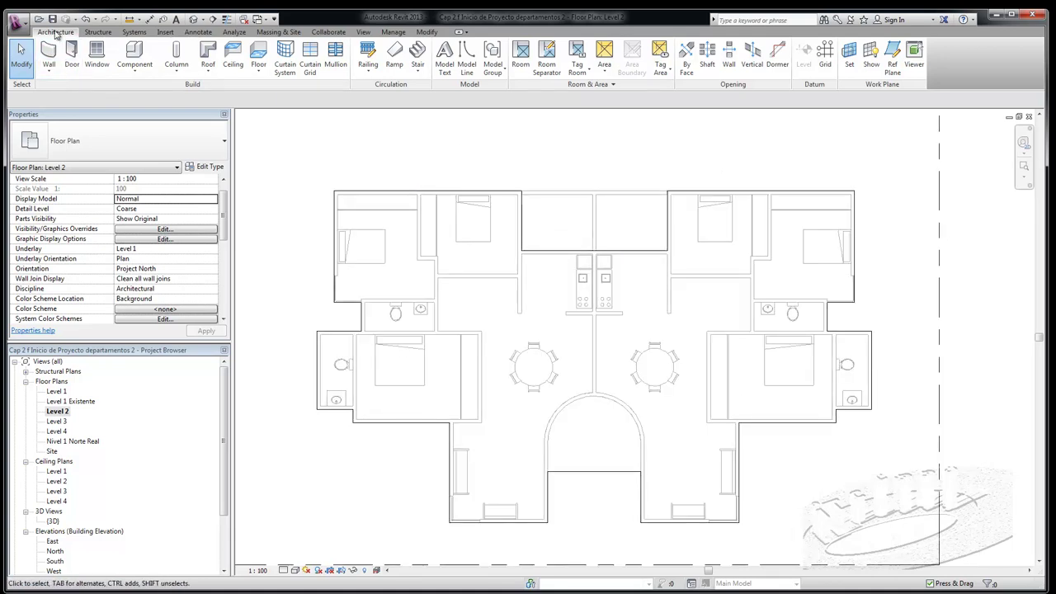
click(50, 52)
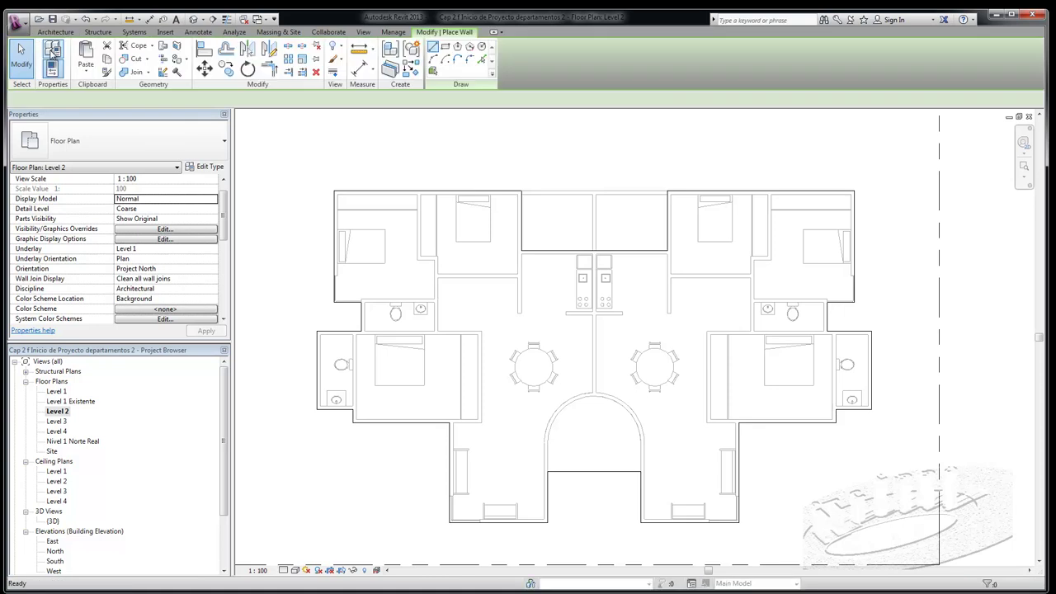
click(225, 144)
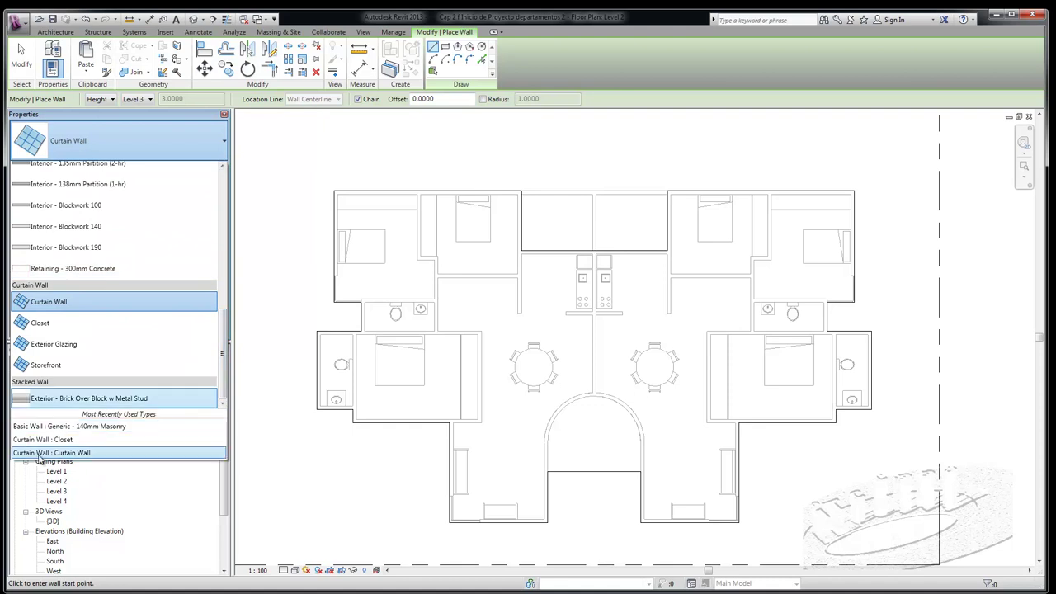
click(47, 427)
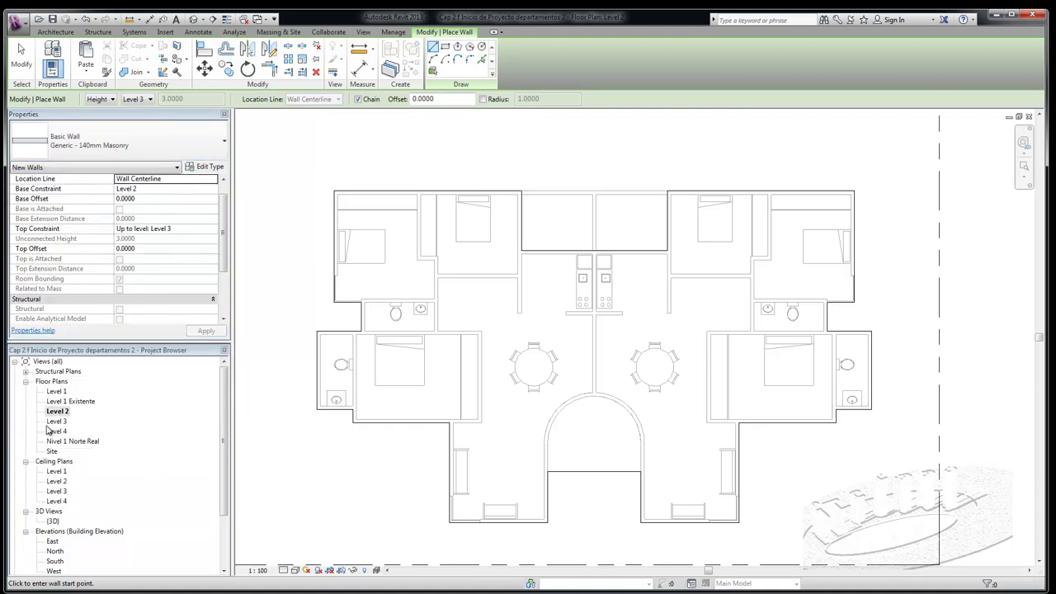
Duplicate the wall type as 'Generic - 140mm Masonry nivel 2'.
click(206, 167)
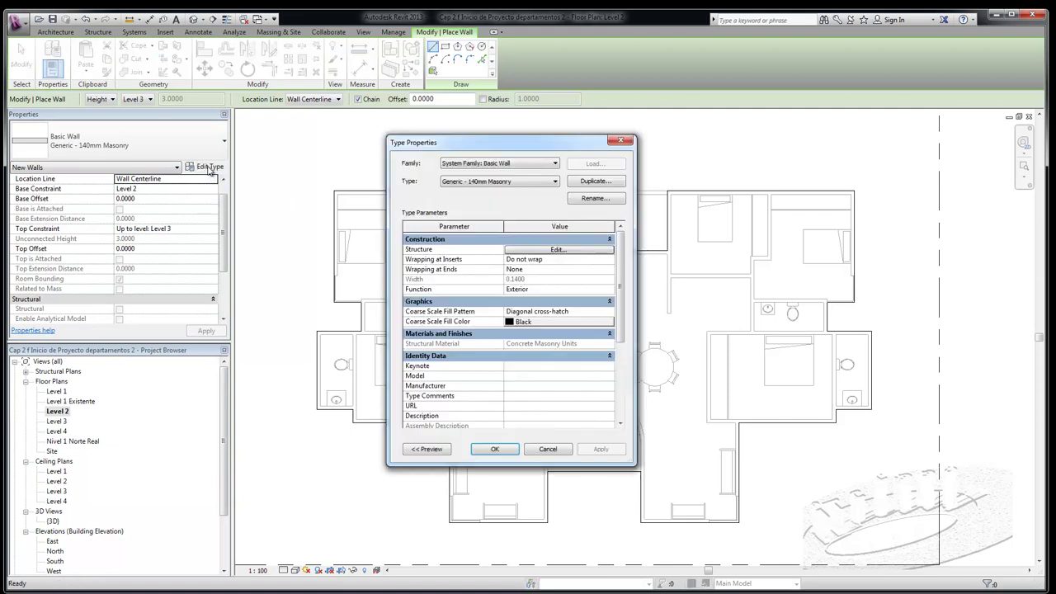
click(591, 182)
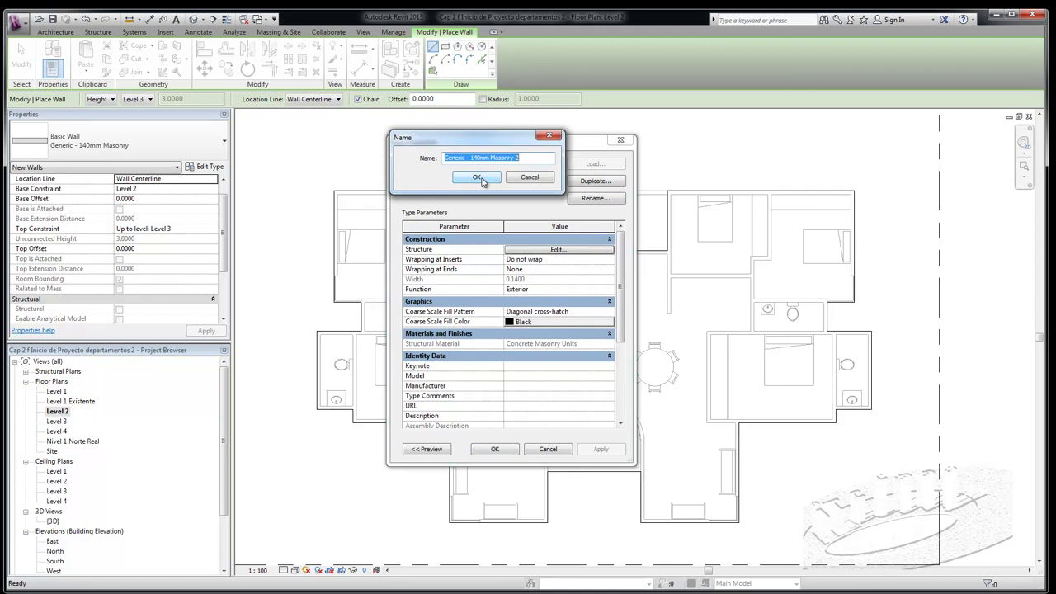
click(522, 157)
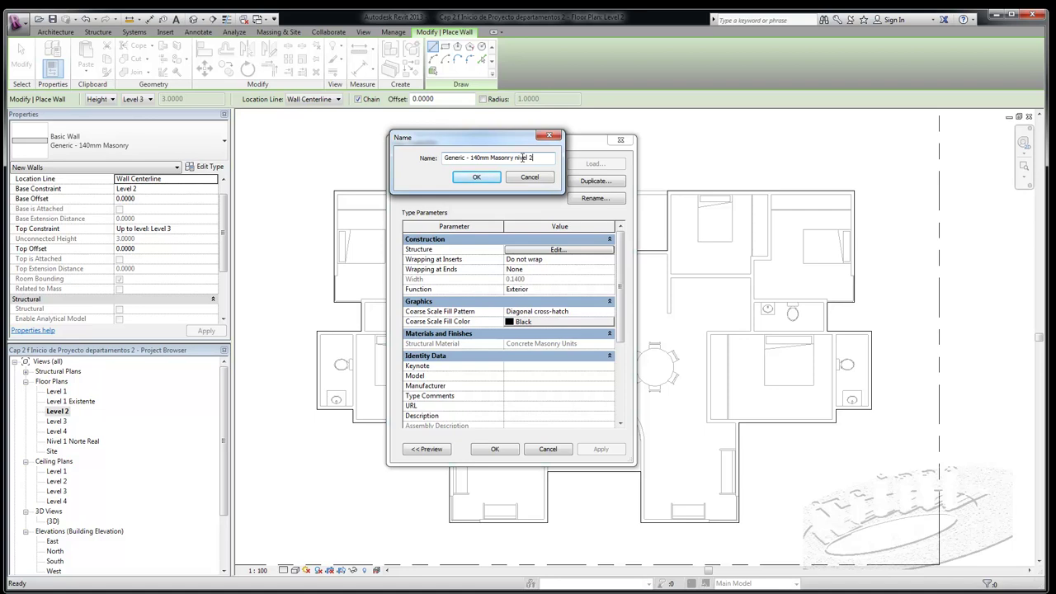
click(476, 179)
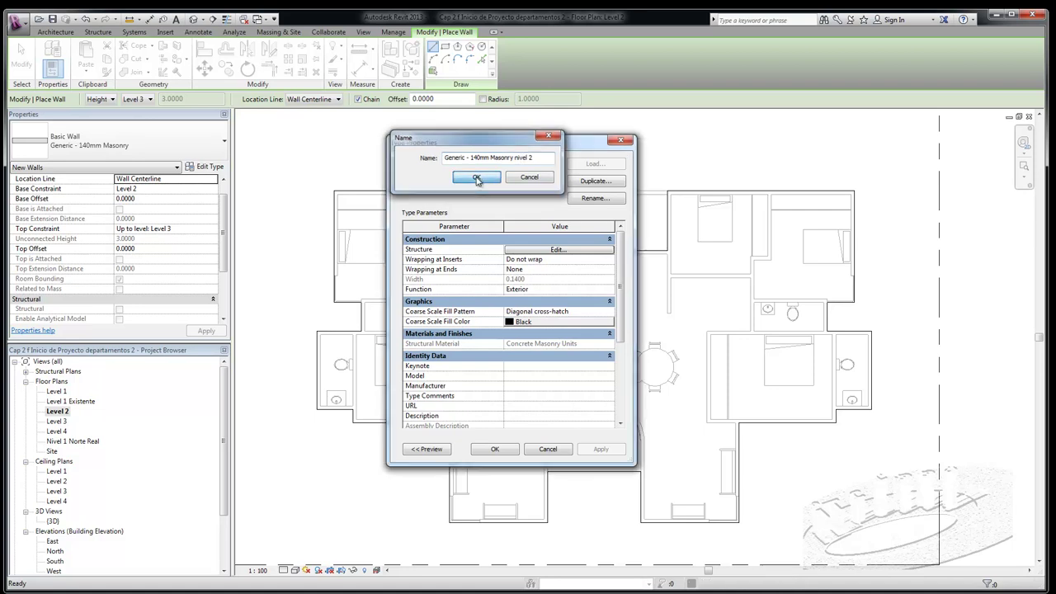
Accept the new wall type and trace a first wall on the top exterior line with Pick Lines.
click(495, 449)
scroll(347, 206, up, 3)
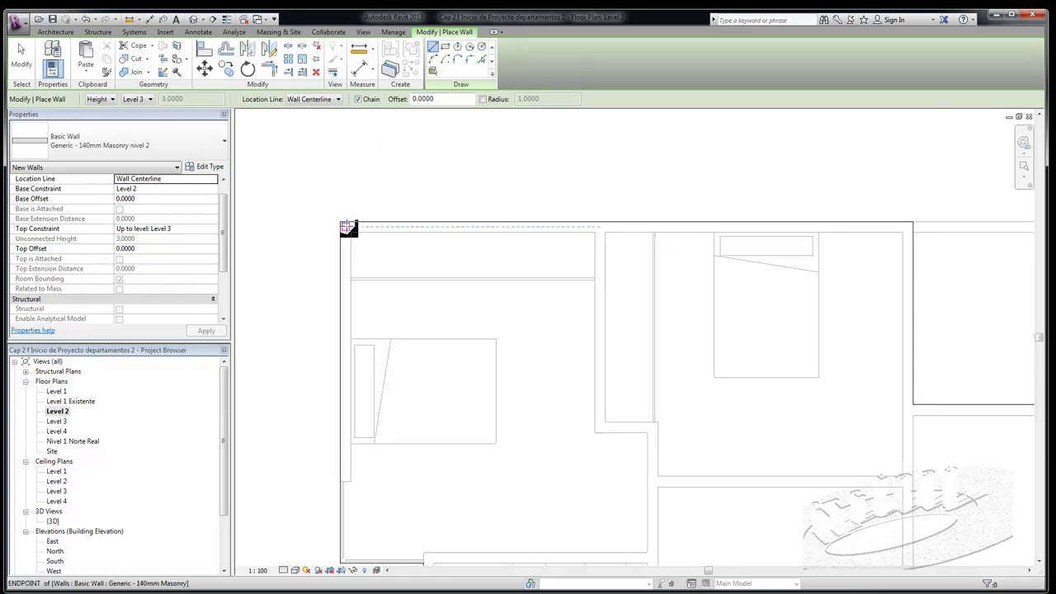
scroll(347, 229, down, 3)
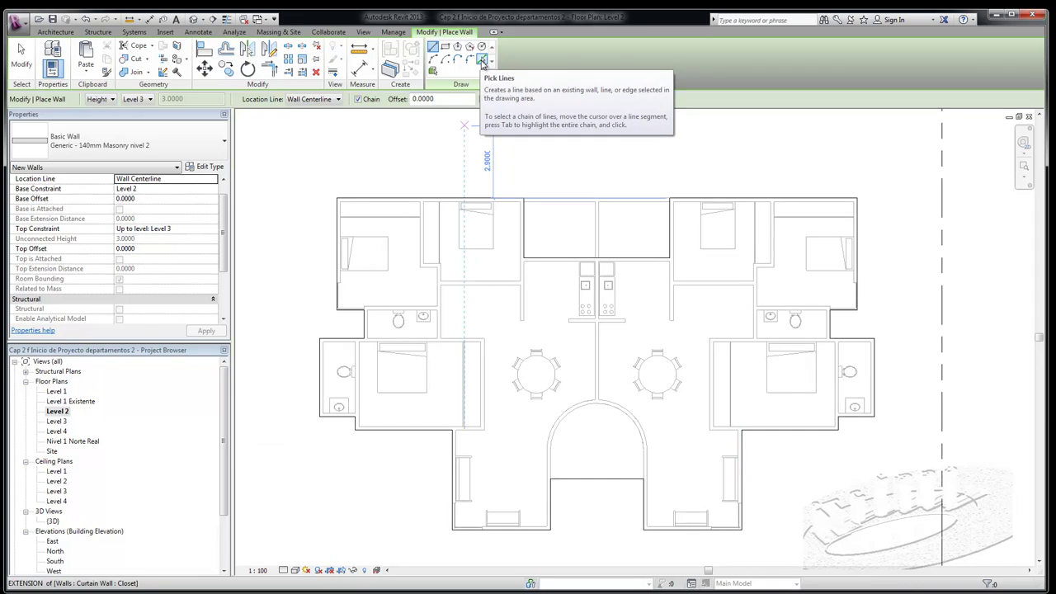
click(482, 63)
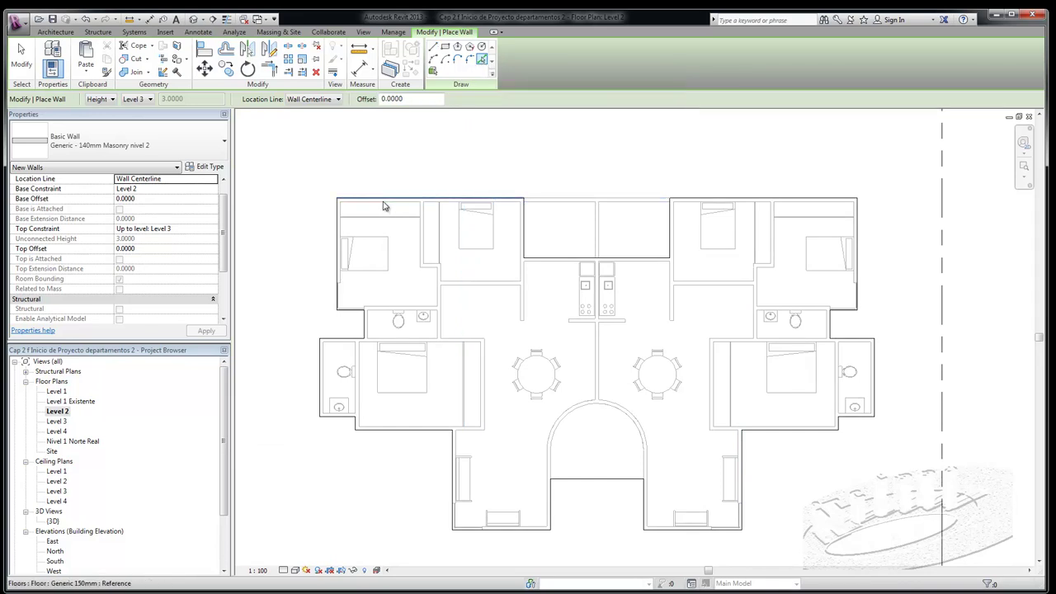
scroll(383, 206, up, 2)
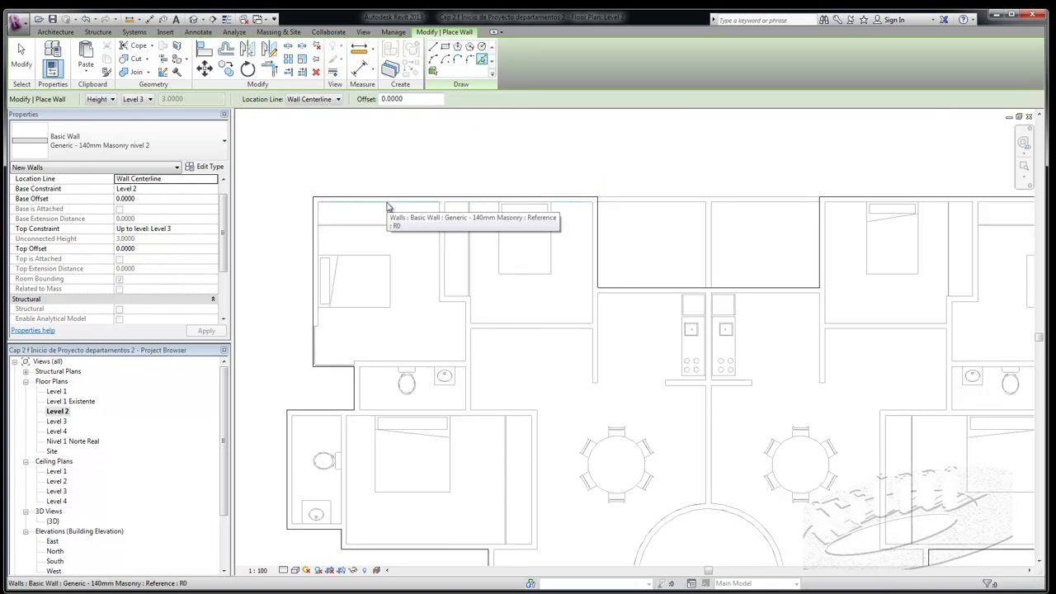
click(387, 206)
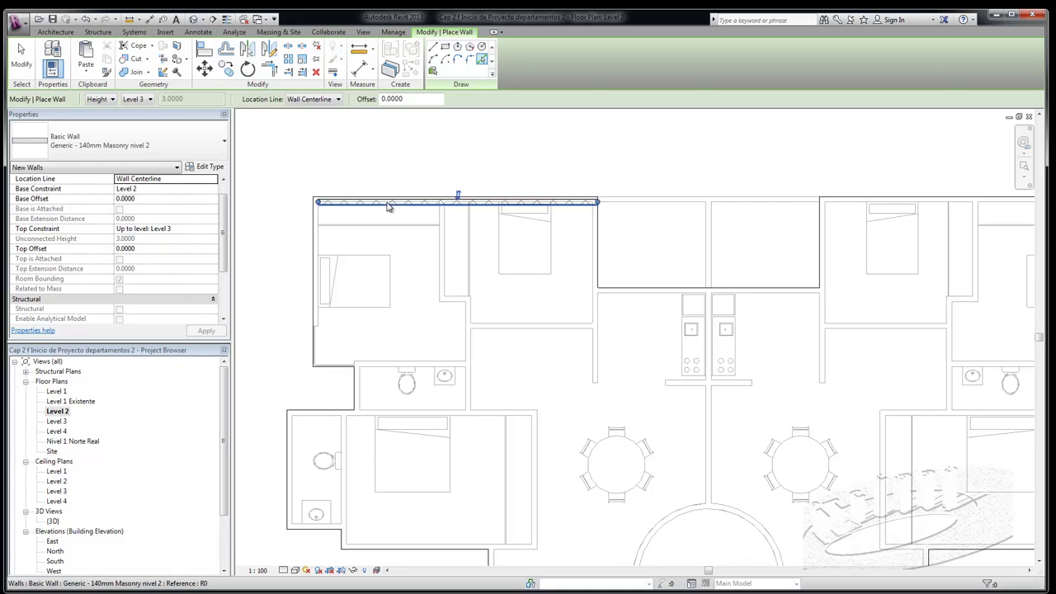
scroll(330, 193, up, 1)
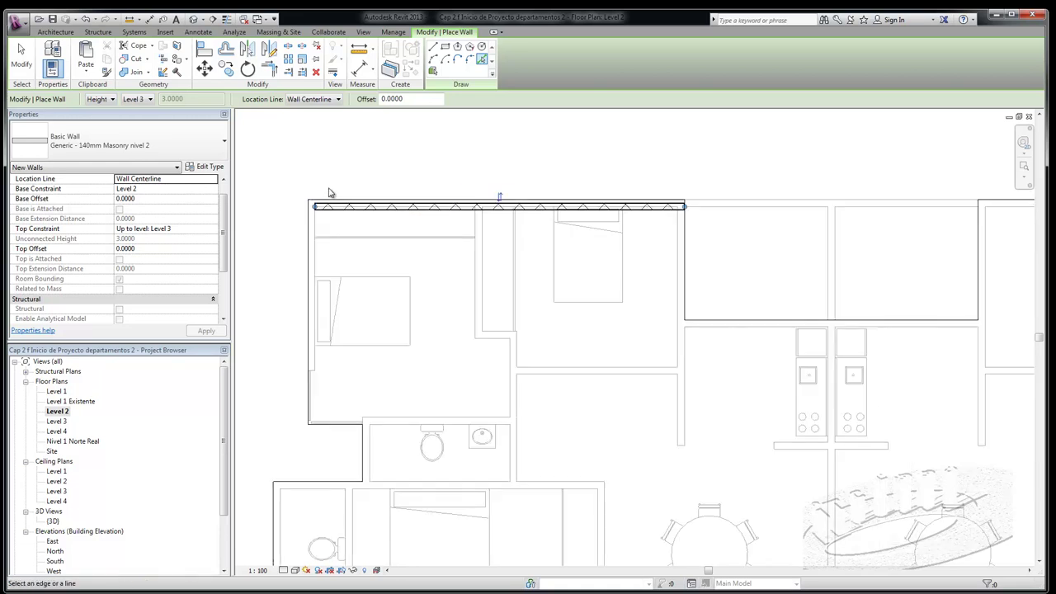
scroll(329, 191, up, 1)
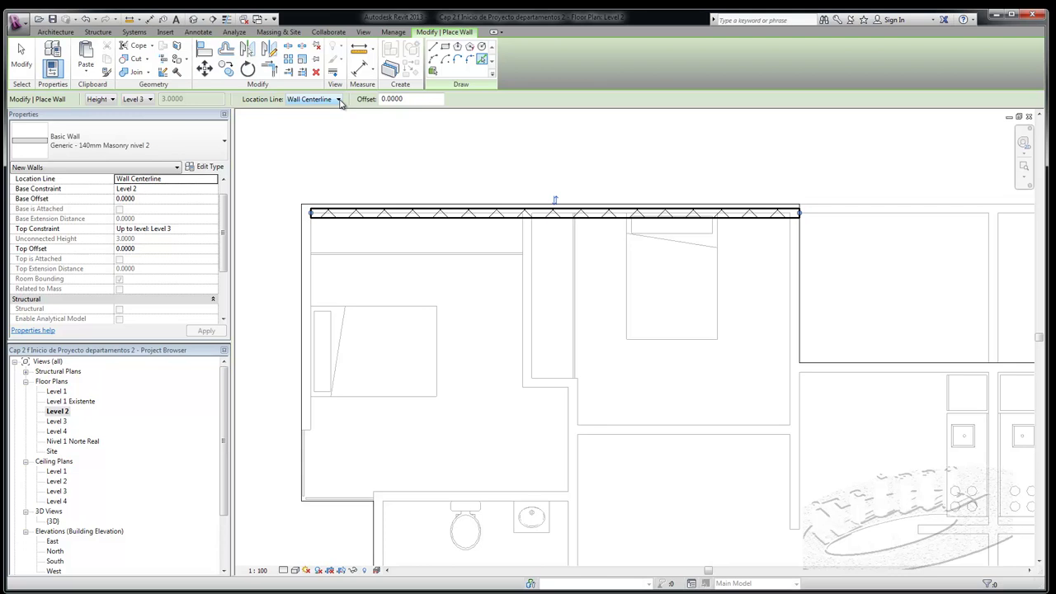
Set Location Line to Finish Face: Interior and remove the misaligned top wall.
click(338, 100)
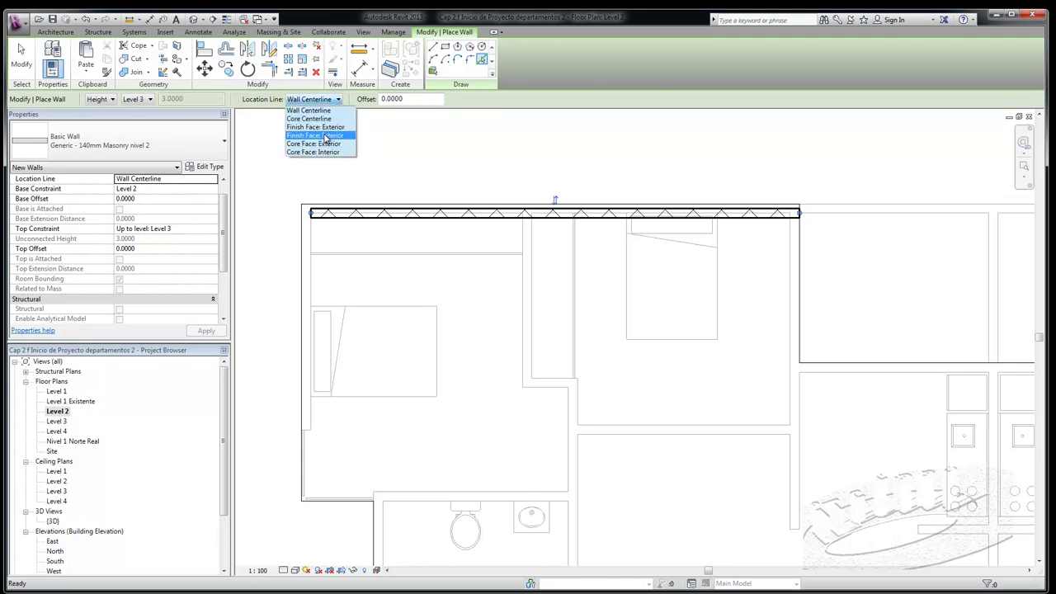
click(324, 136)
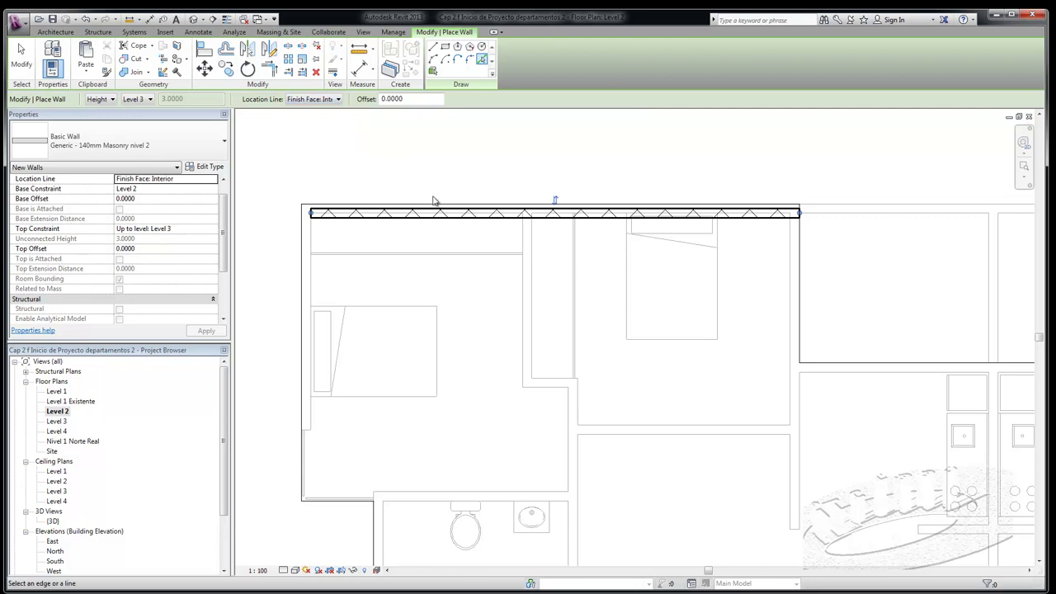
key(Escape)
key(Escape)
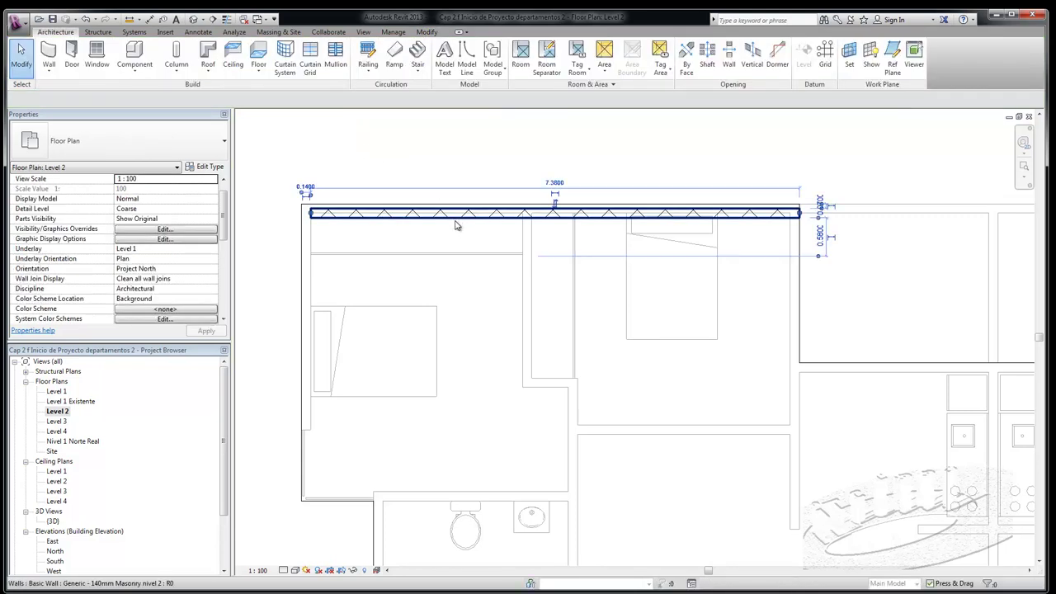
click(455, 224)
key(Escape)
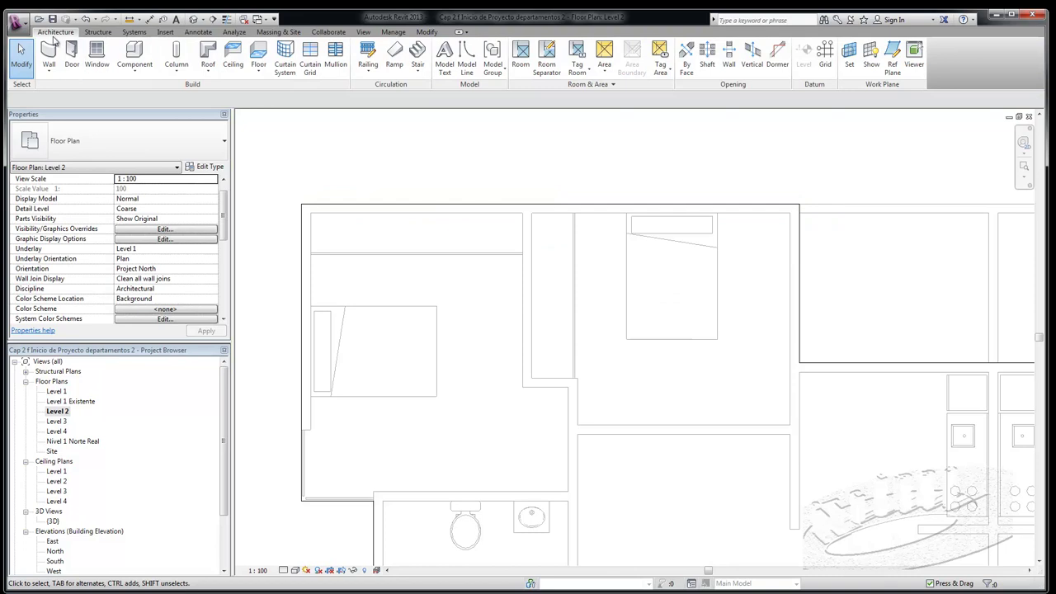
Pick walls along the top exterior edge, the left edge and the vertical bedroom line.
click(58, 72)
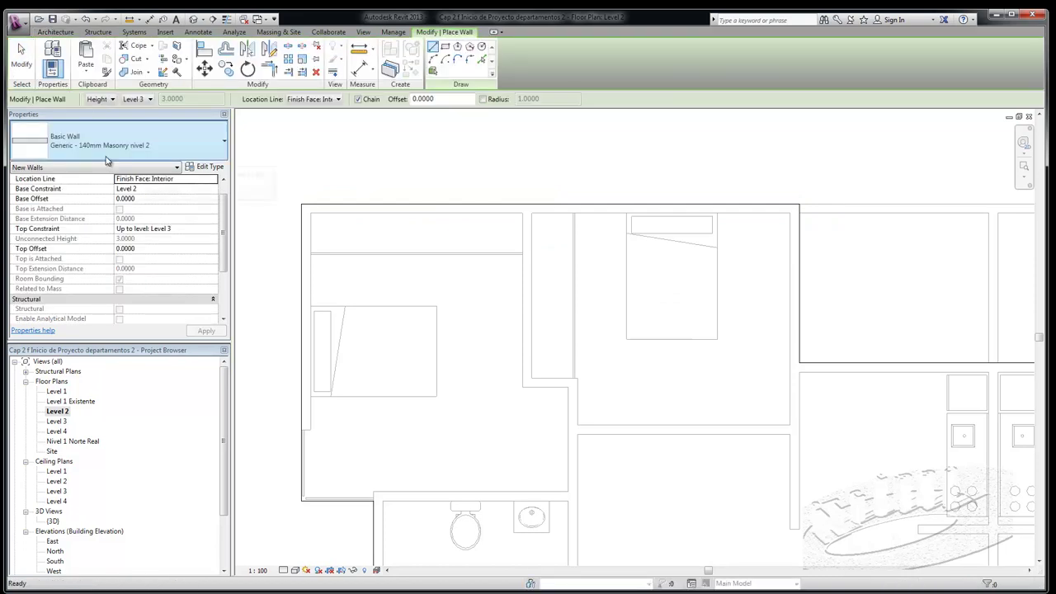
click(483, 59)
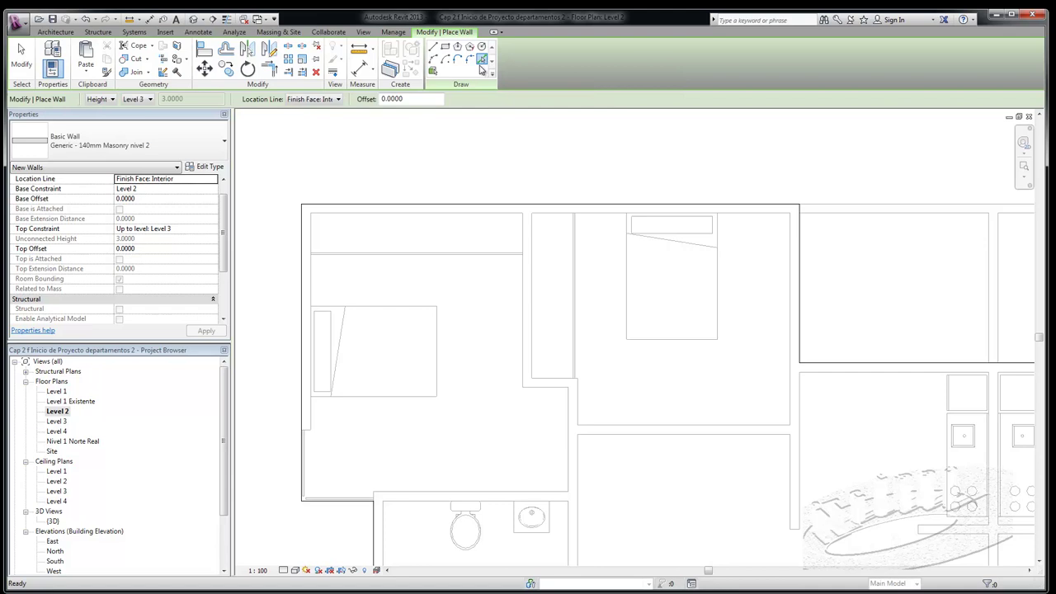
click(376, 216)
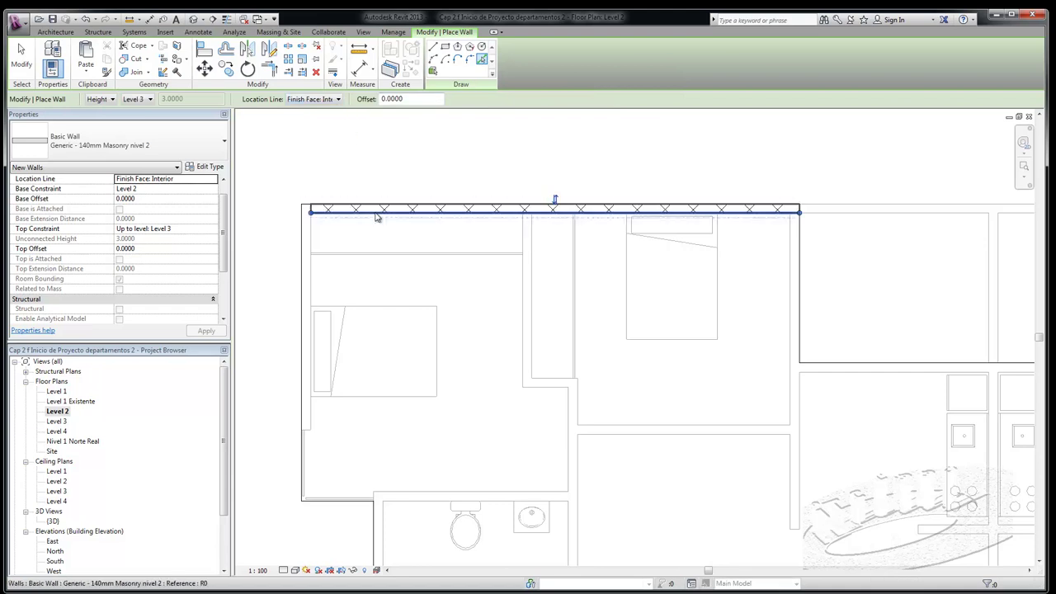
click(311, 241)
scroll(316, 142, down, 1)
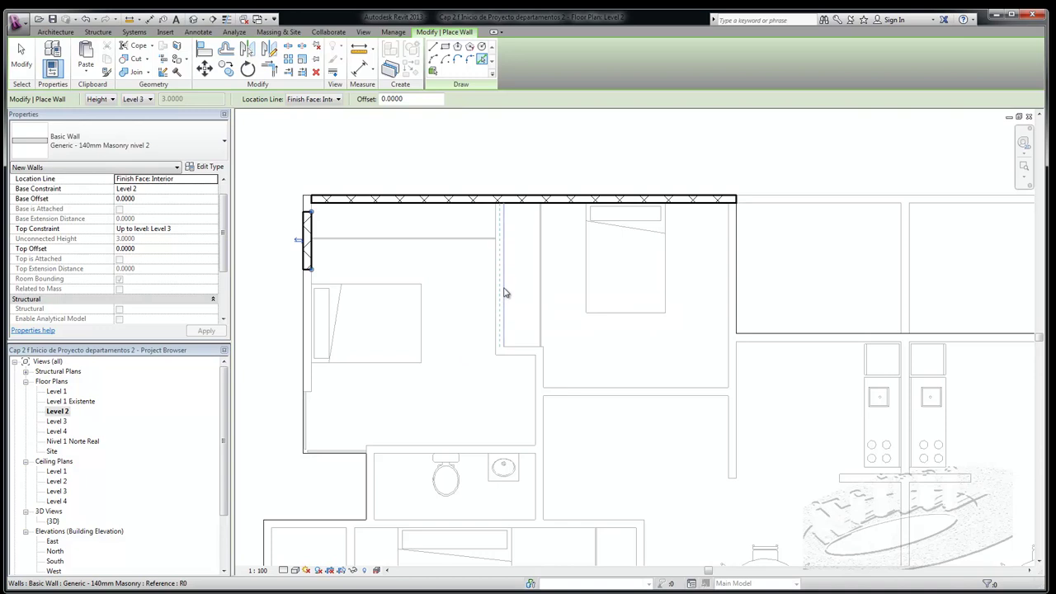
scroll(505, 291, up, 2)
scroll(504, 292, up, 2)
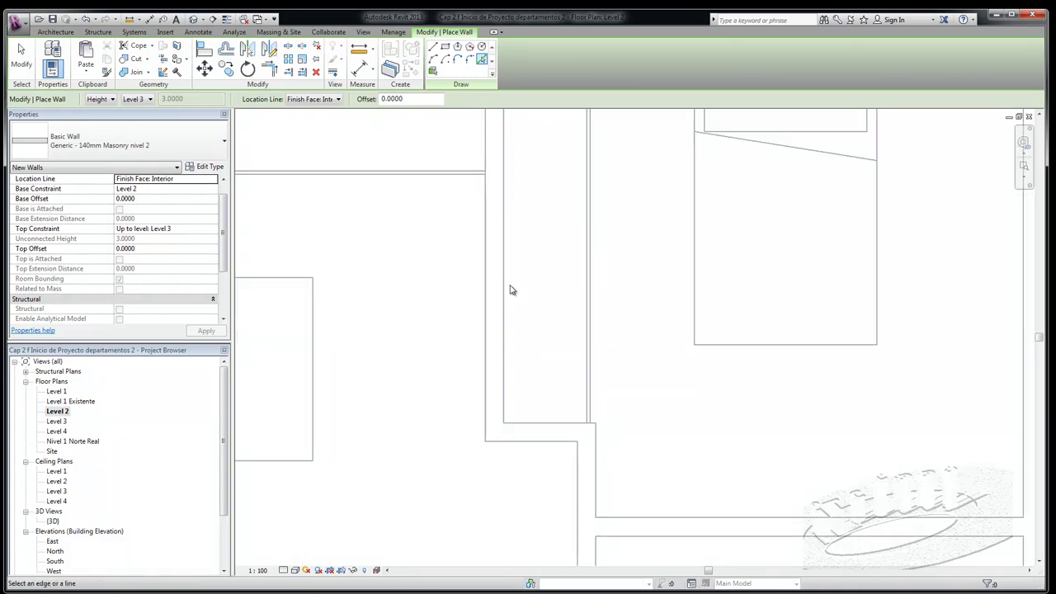
scroll(485, 293, up, 1)
scroll(485, 293, up, 1)
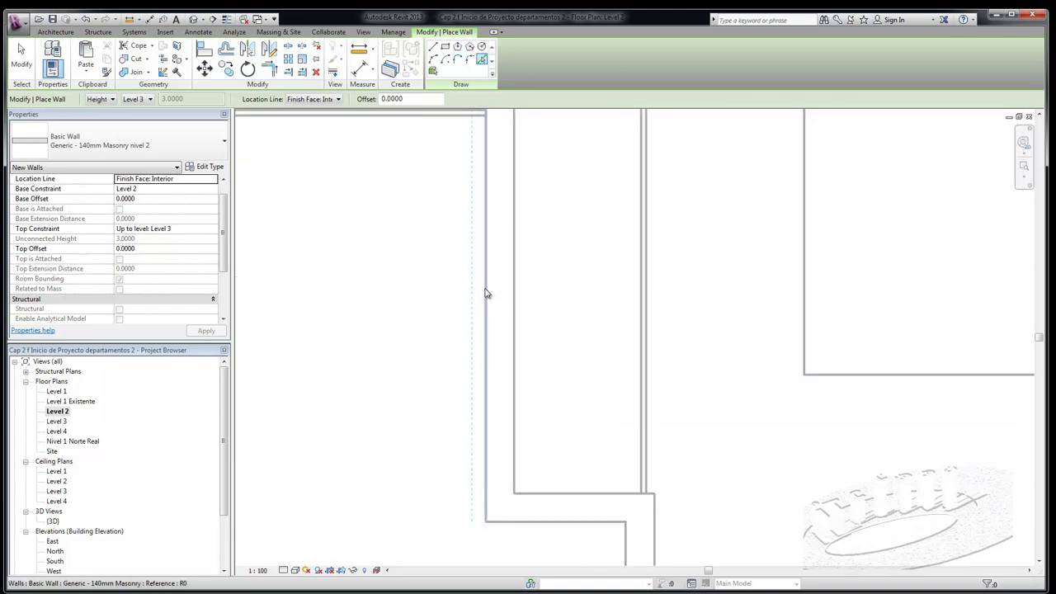
middle_drag(458, 265, 673, 253)
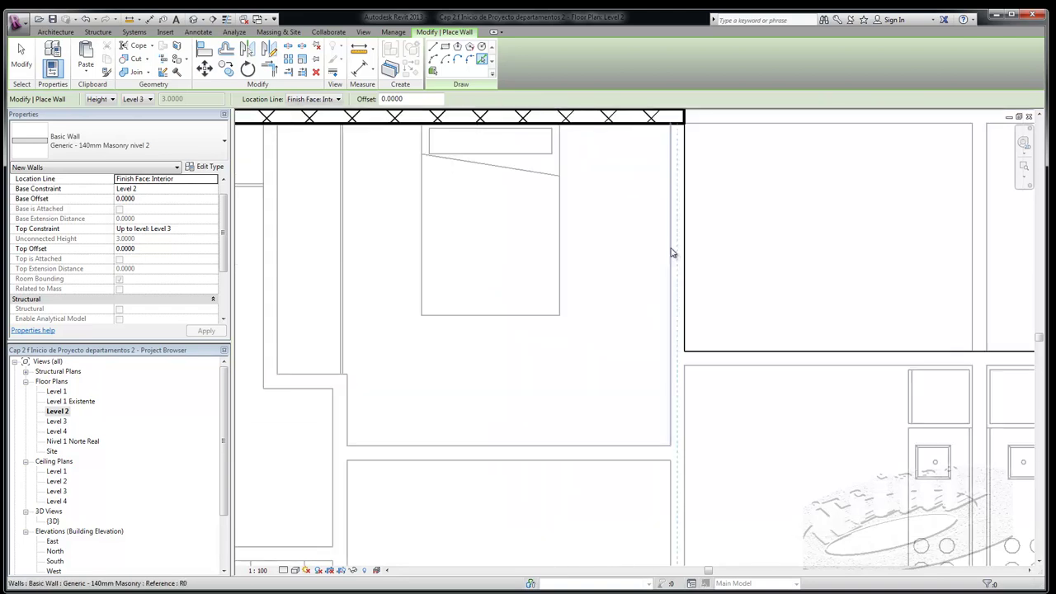
click(672, 253)
Add masonry walls along the kitchen's upper line and below the stove.
scroll(603, 221, down, 3)
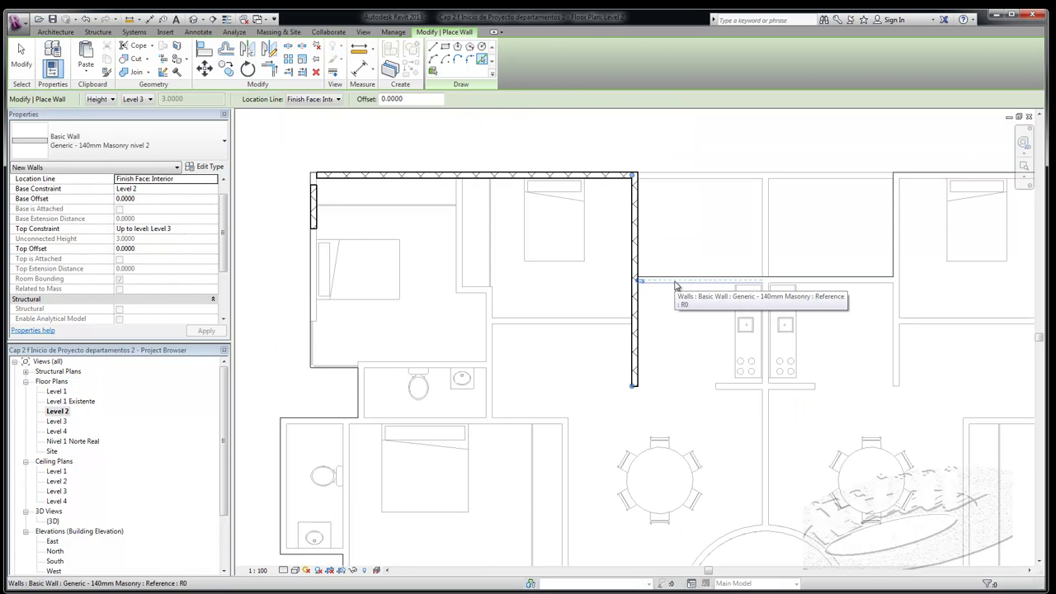
scroll(677, 285, up, 2)
scroll(677, 285, up, 3)
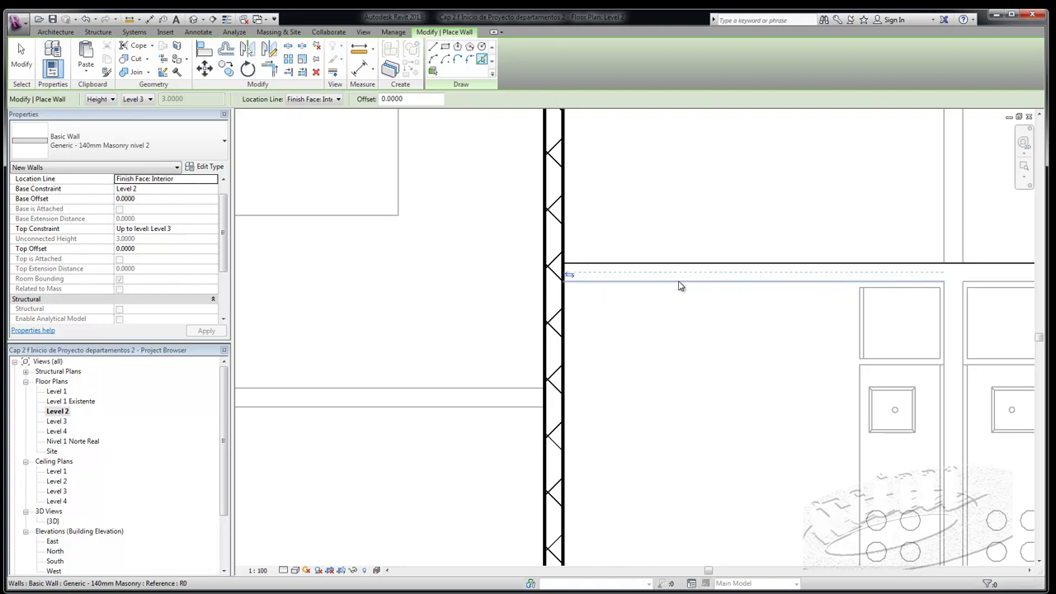
click(680, 286)
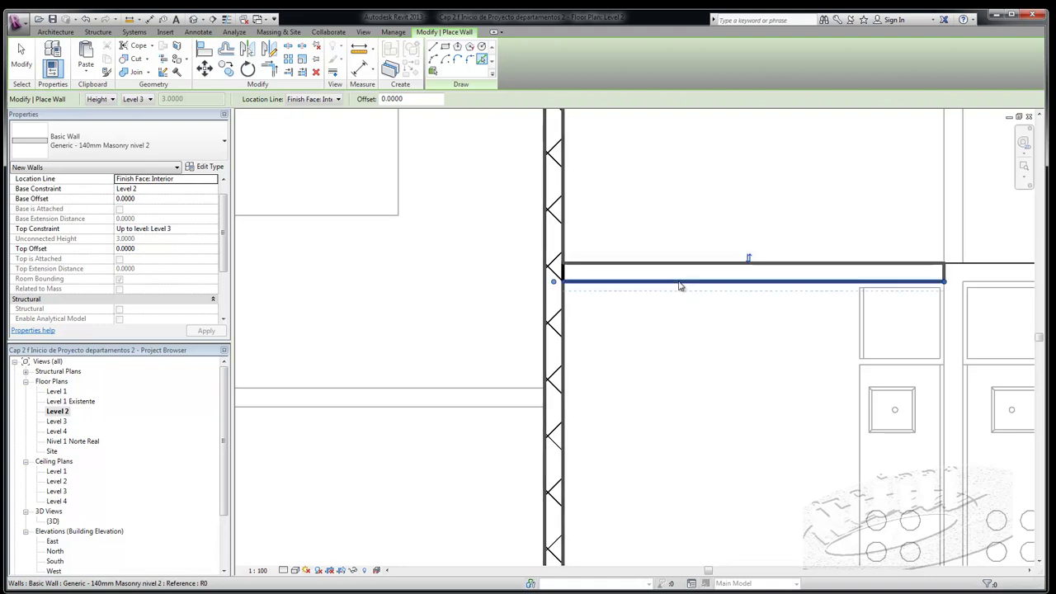
scroll(475, 266, down, 2)
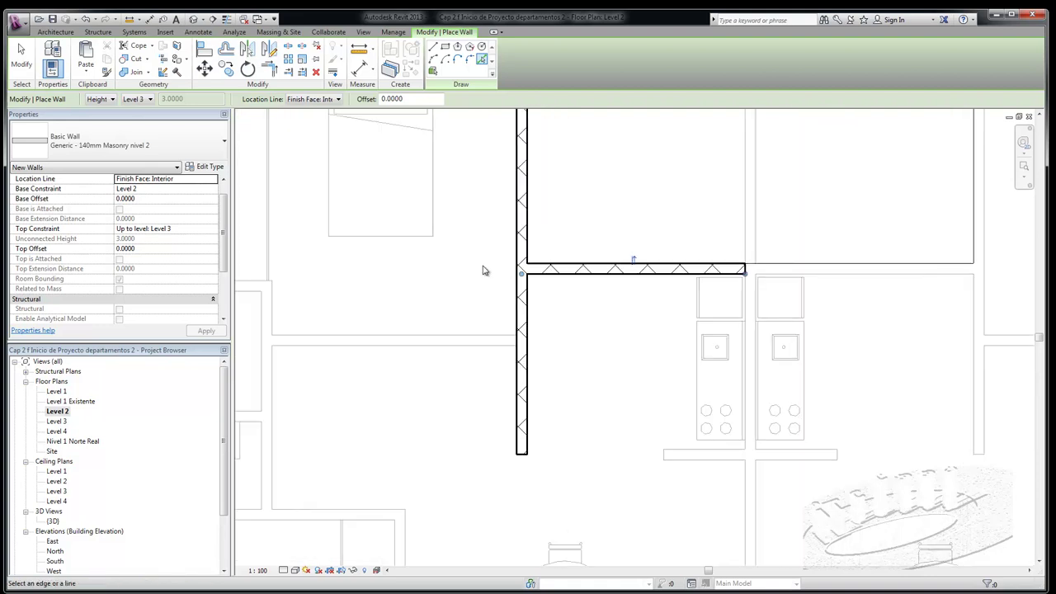
scroll(718, 215, down, 2)
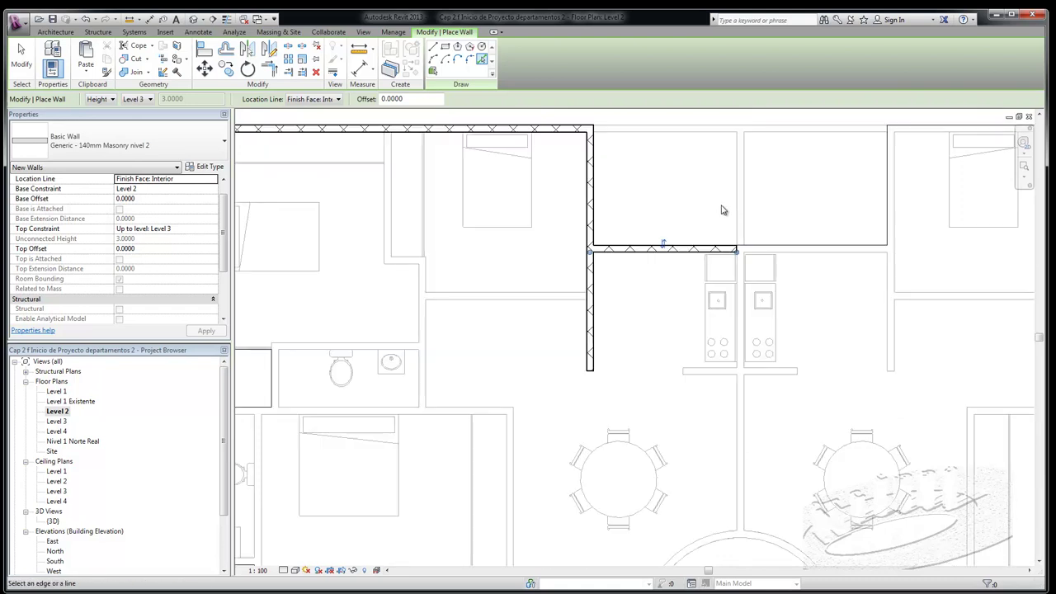
scroll(701, 247, down, 1)
scroll(676, 330, up, 3)
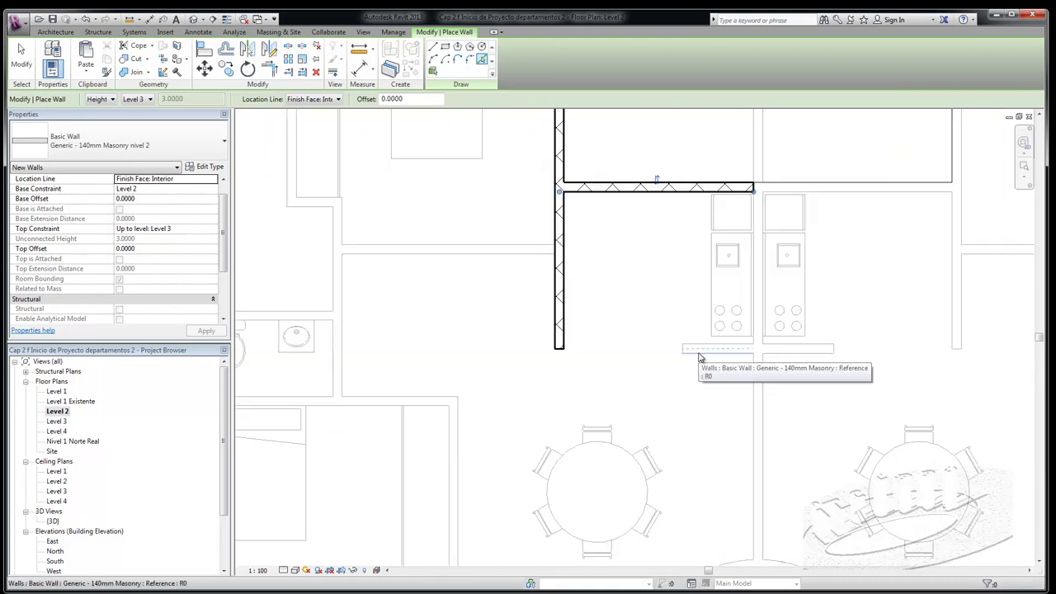
click(699, 356)
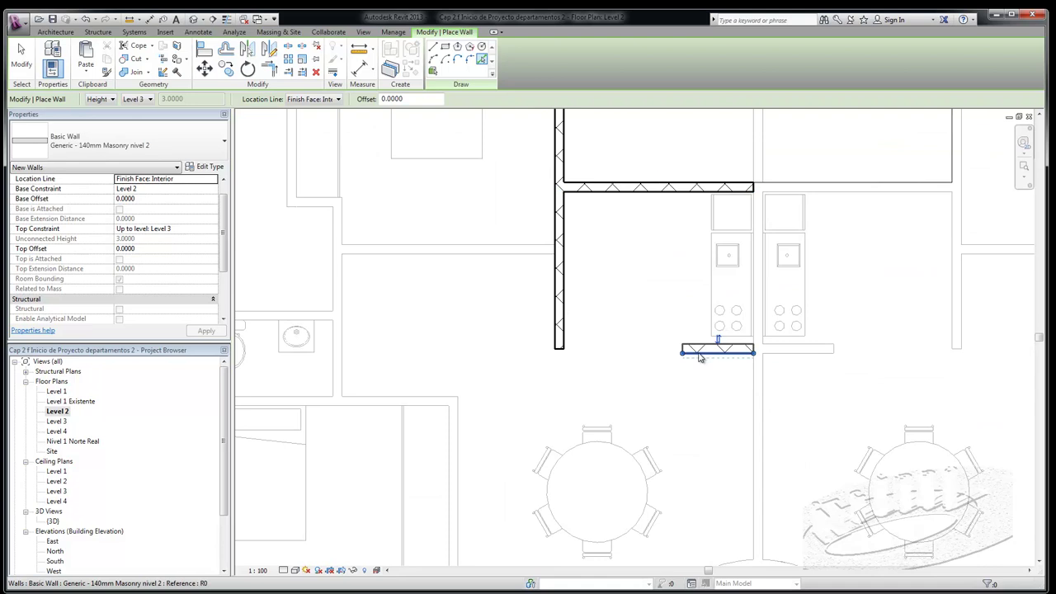
Trace the bathroom walls: upper line, both sides, above the washbasin and the lower horizontal line.
scroll(700, 357, down, 2)
click(533, 259)
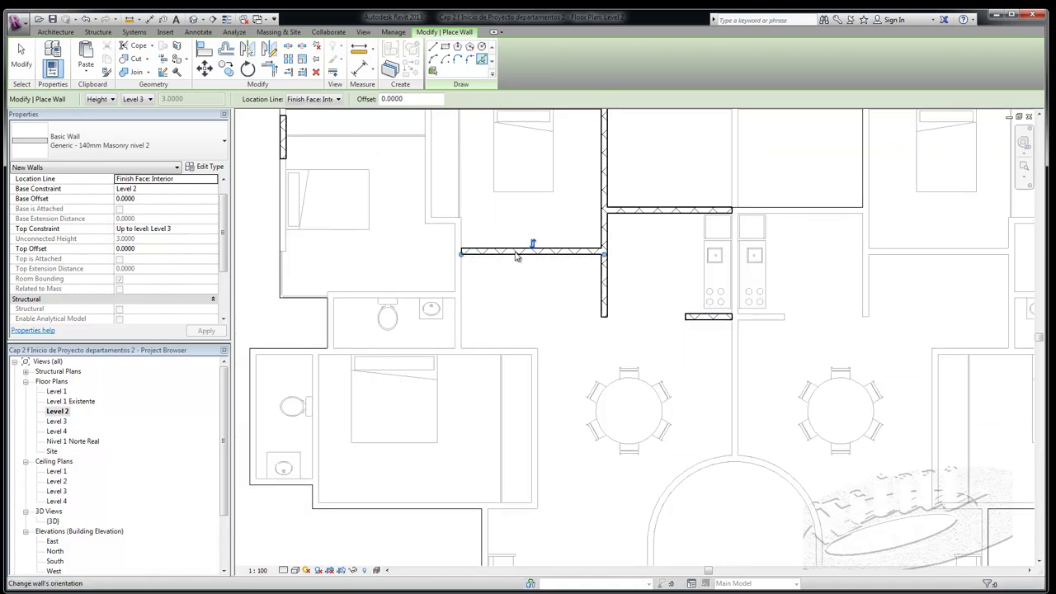
scroll(462, 248, up, 1)
scroll(462, 272, up, 1)
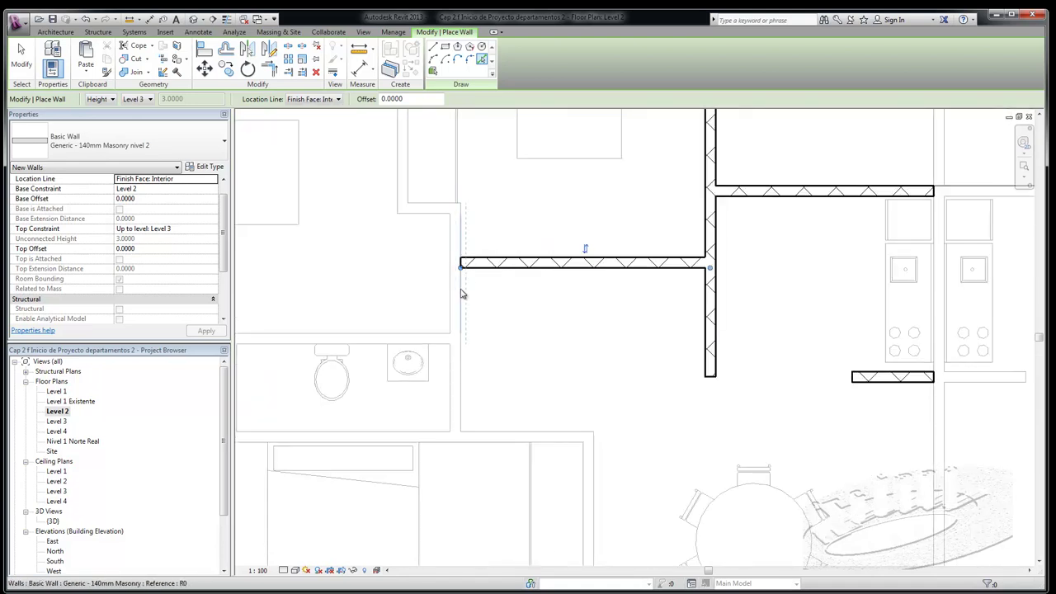
click(460, 301)
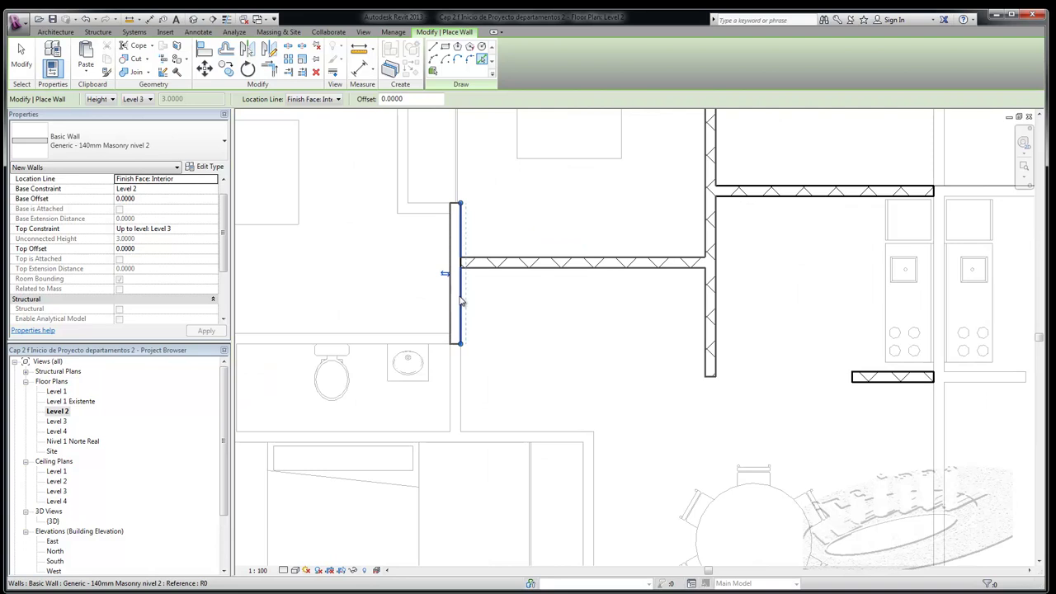
click(420, 338)
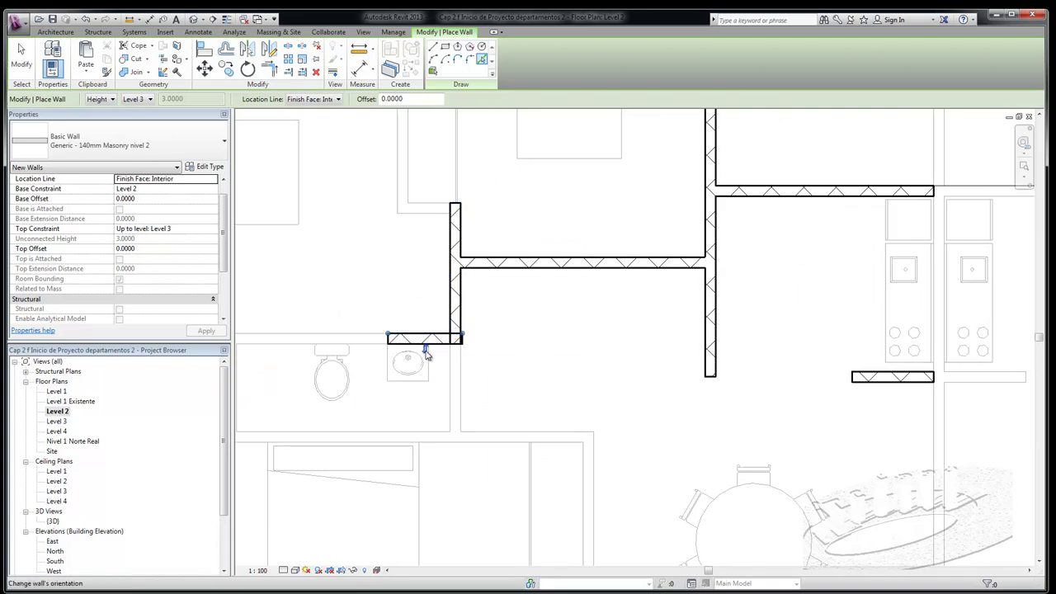
click(453, 429)
scroll(577, 342, down, 1)
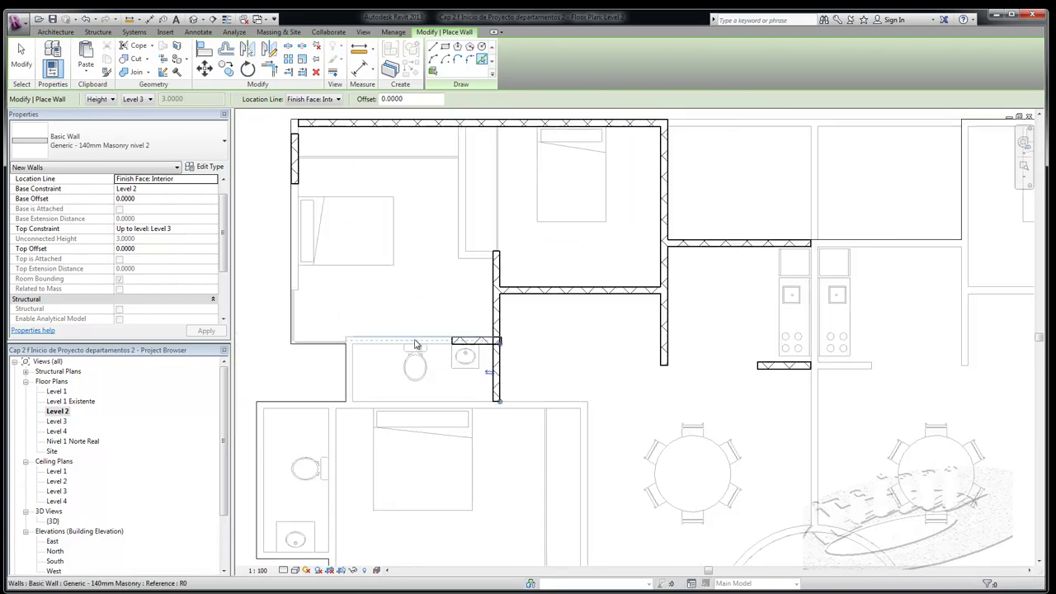
click(353, 365)
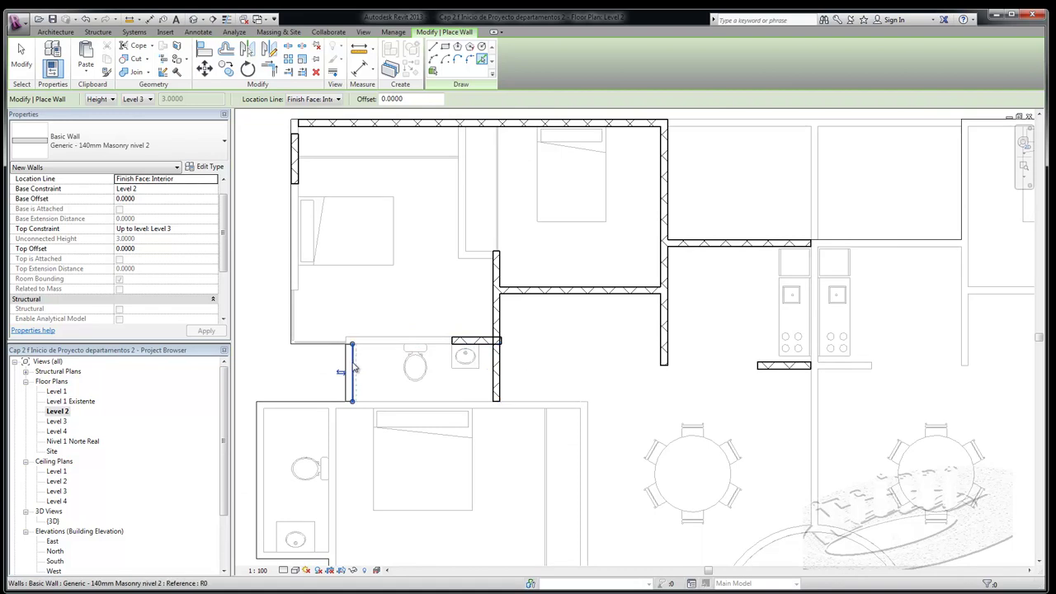
click(394, 406)
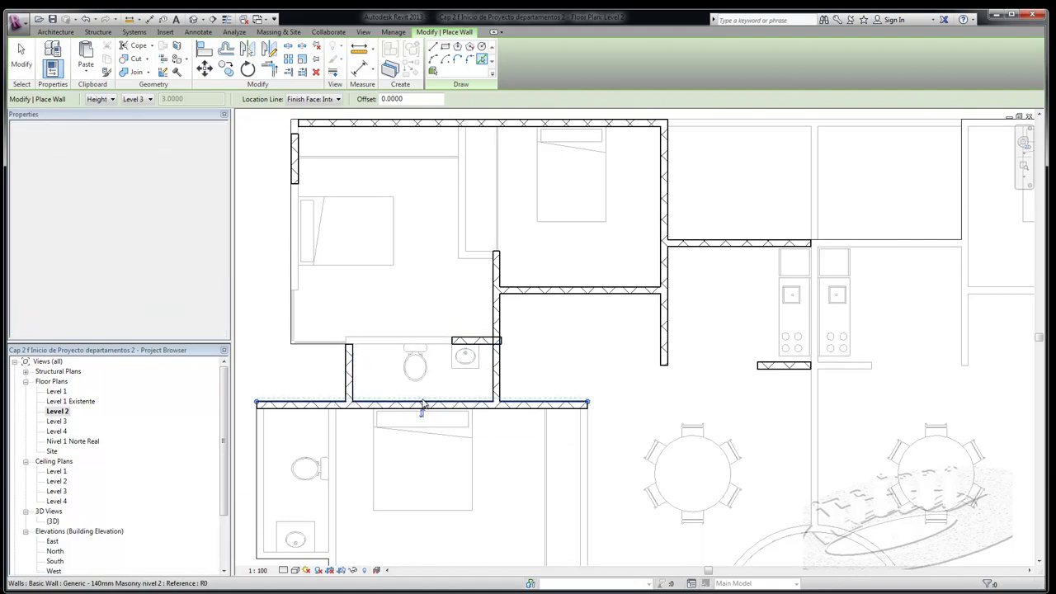
Draw a wall along the bathroom's upper line and dismiss the overlapping-walls warning.
key(Escape)
key(Escape)
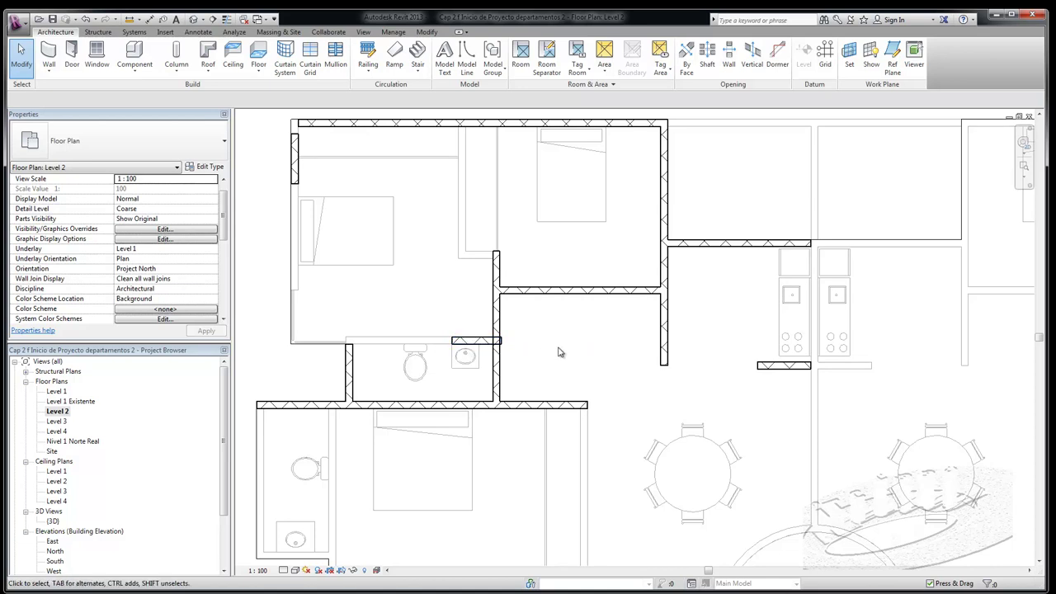
click(48, 54)
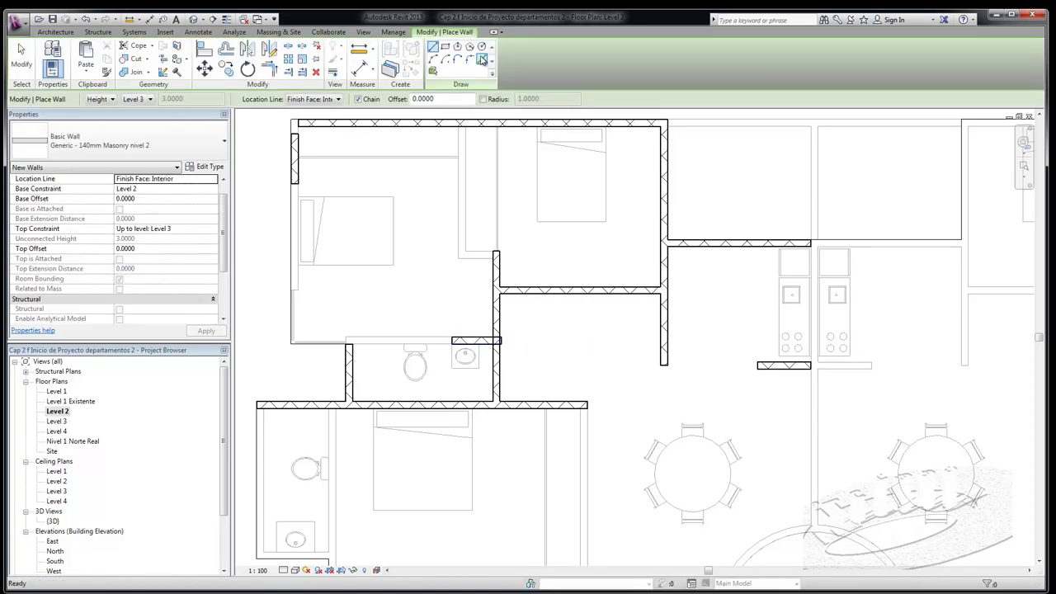
click(398, 340)
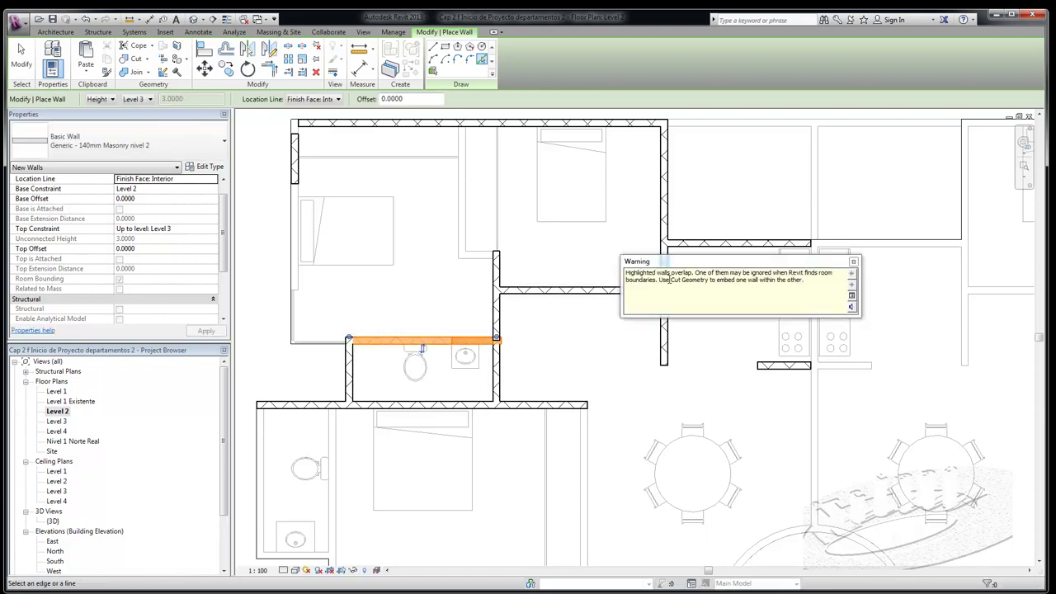
click(854, 262)
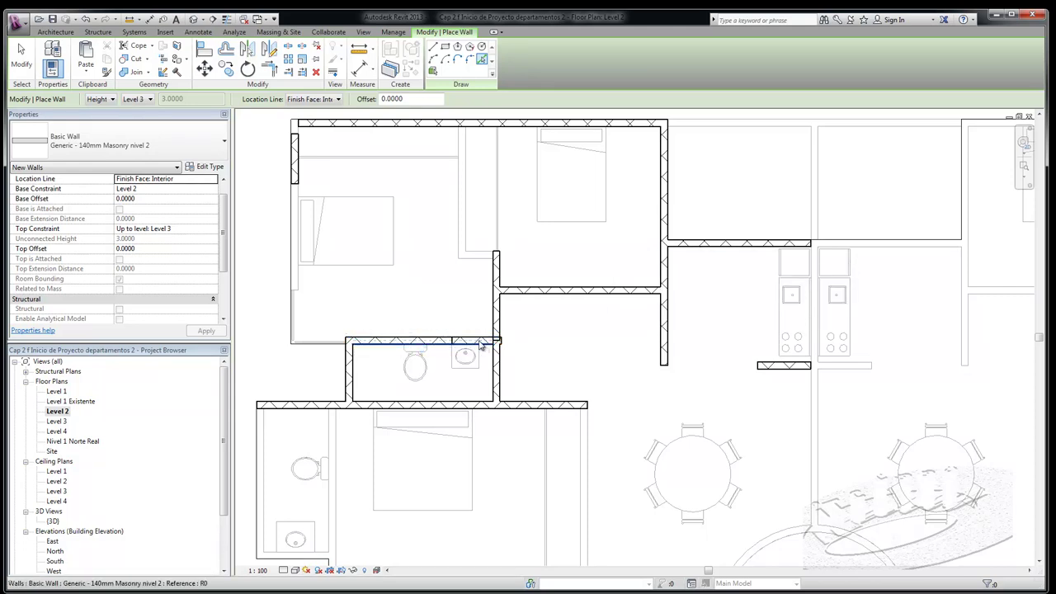
scroll(482, 346, up, 3)
key(Escape)
key(Escape)
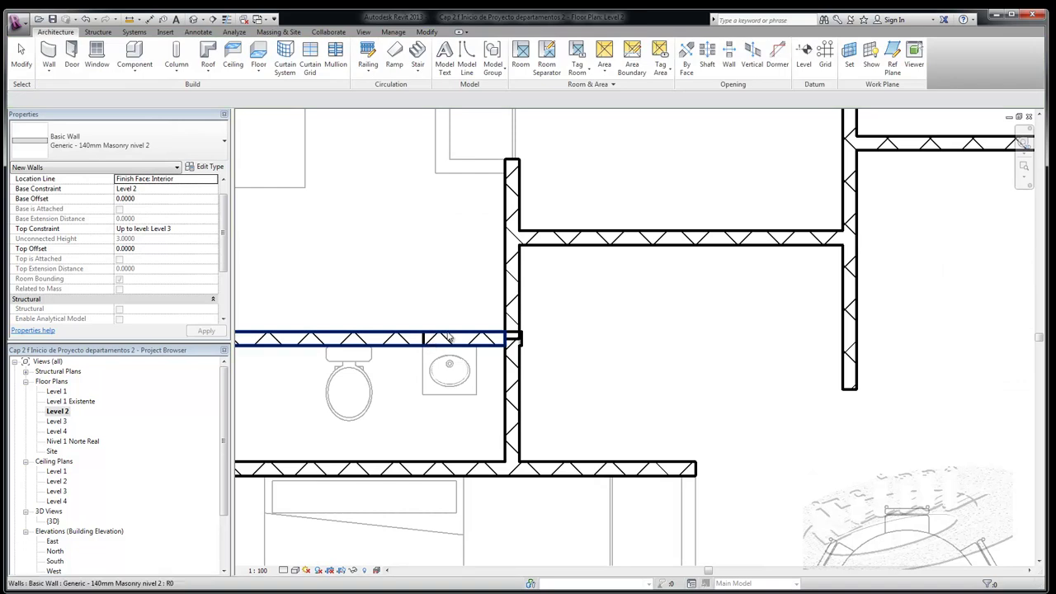
Delete the duplicate wall and stretch the short sink-side wall across the bathroom's top.
click(448, 337)
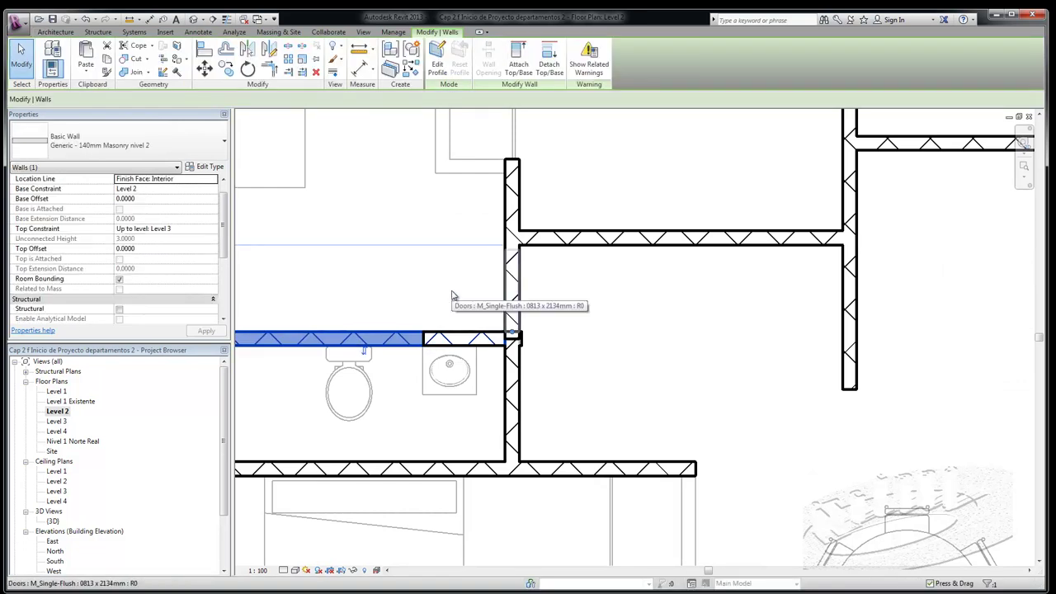
key(Delete)
scroll(582, 337, down, 2)
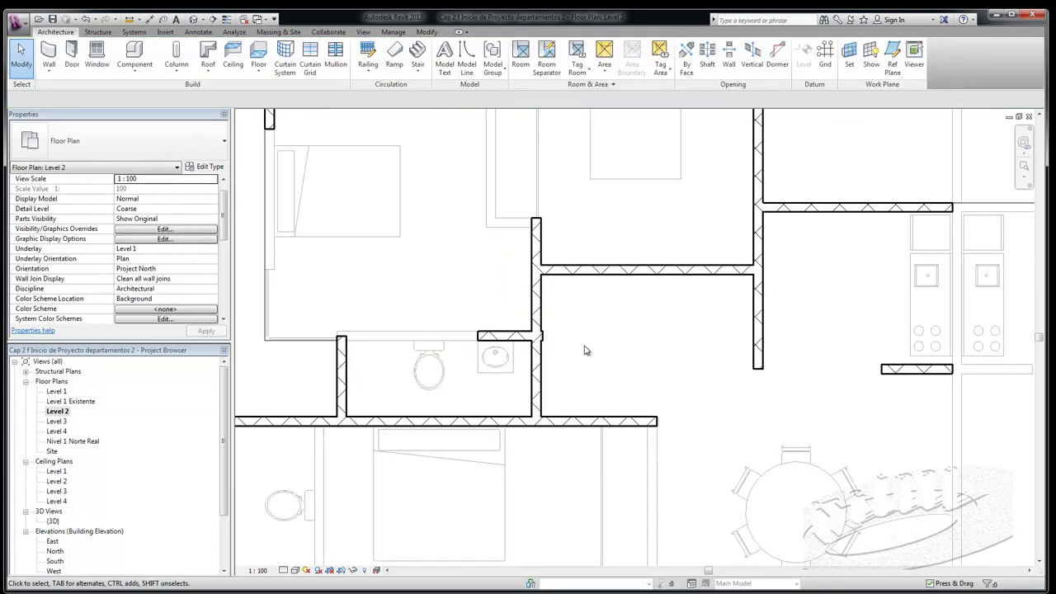
click(492, 337)
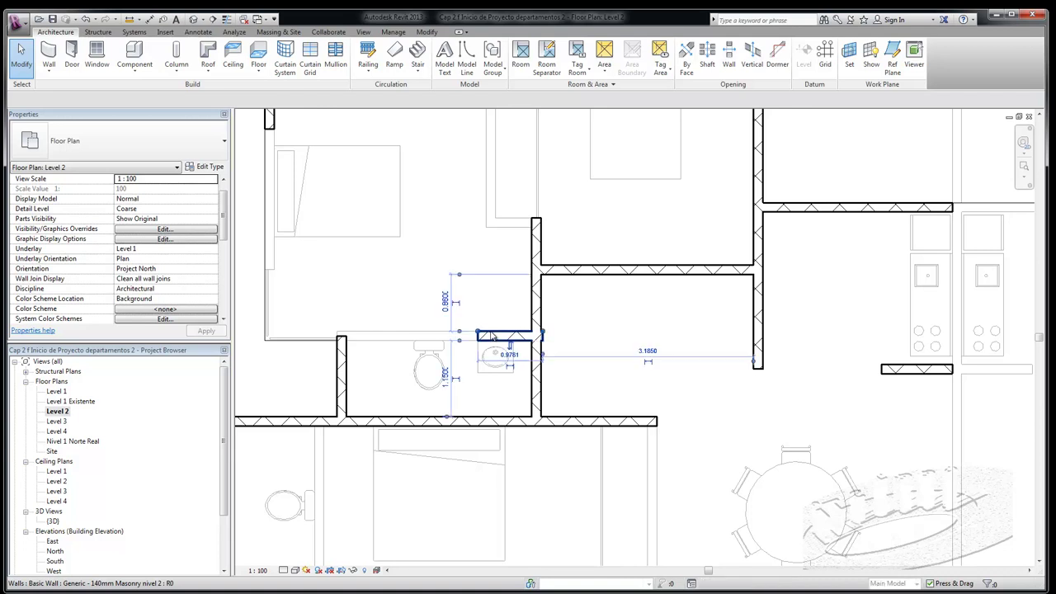
drag(479, 335, 340, 334)
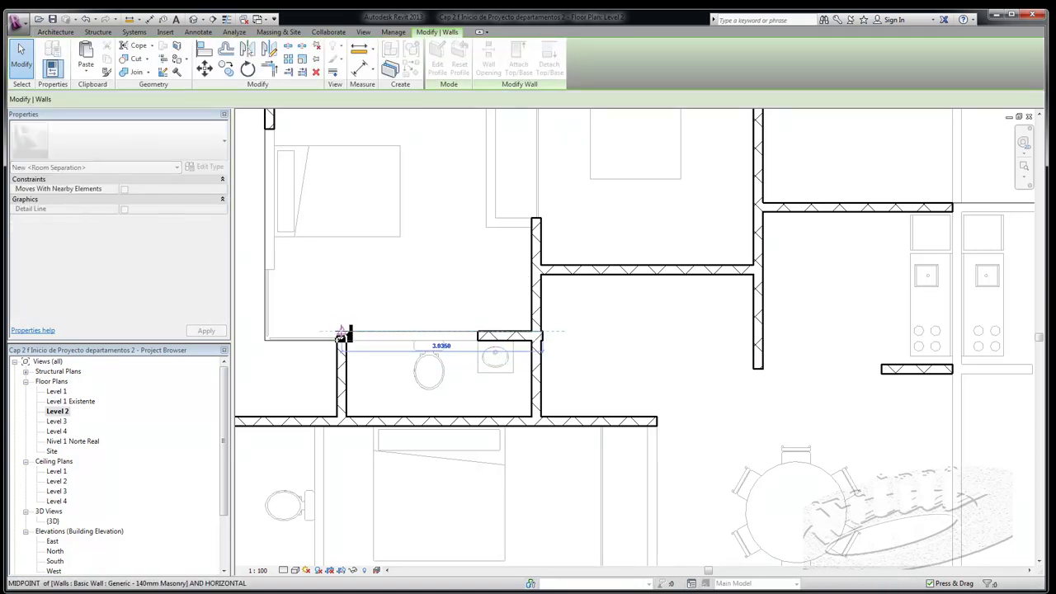
key(Escape)
scroll(341, 334, down, 3)
Restart the Wall tool with WA in Pick Lines mode, Location Line set to Wall Centerline.
key(w)
key(a)
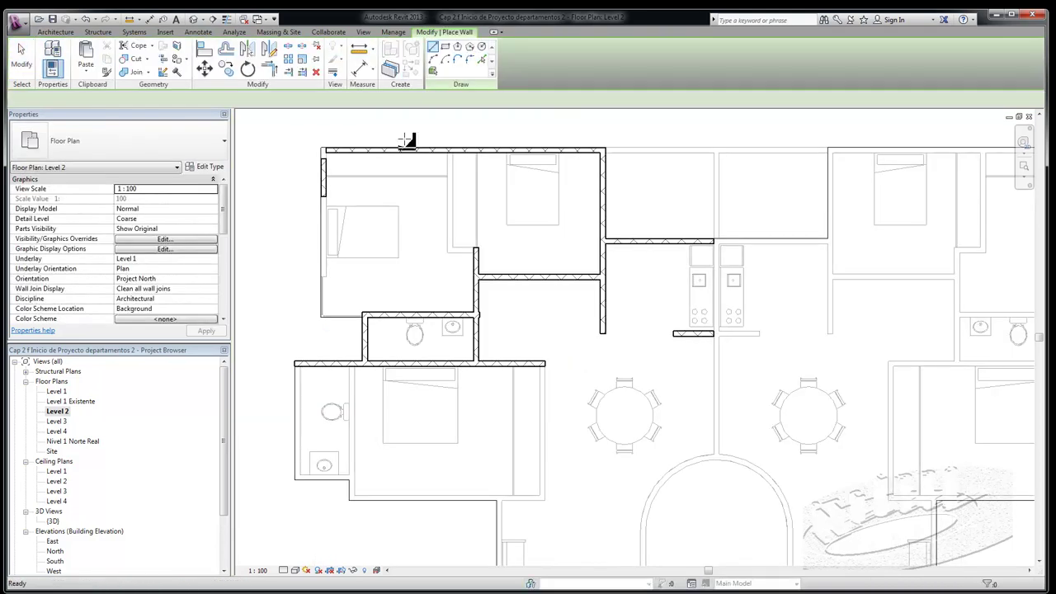
click(483, 61)
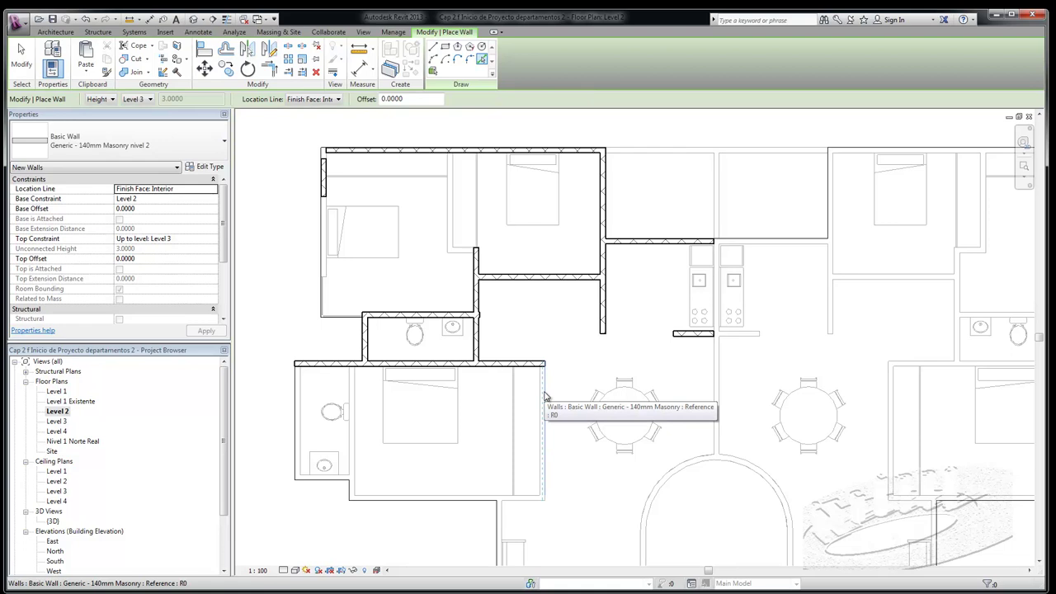
click(339, 99)
click(320, 112)
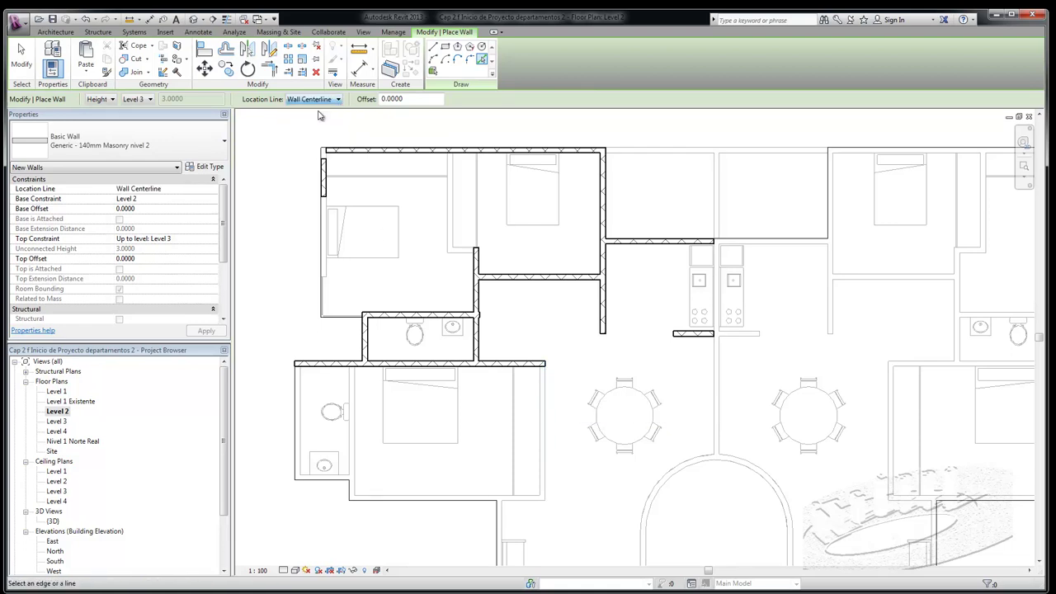
scroll(545, 394, up, 3)
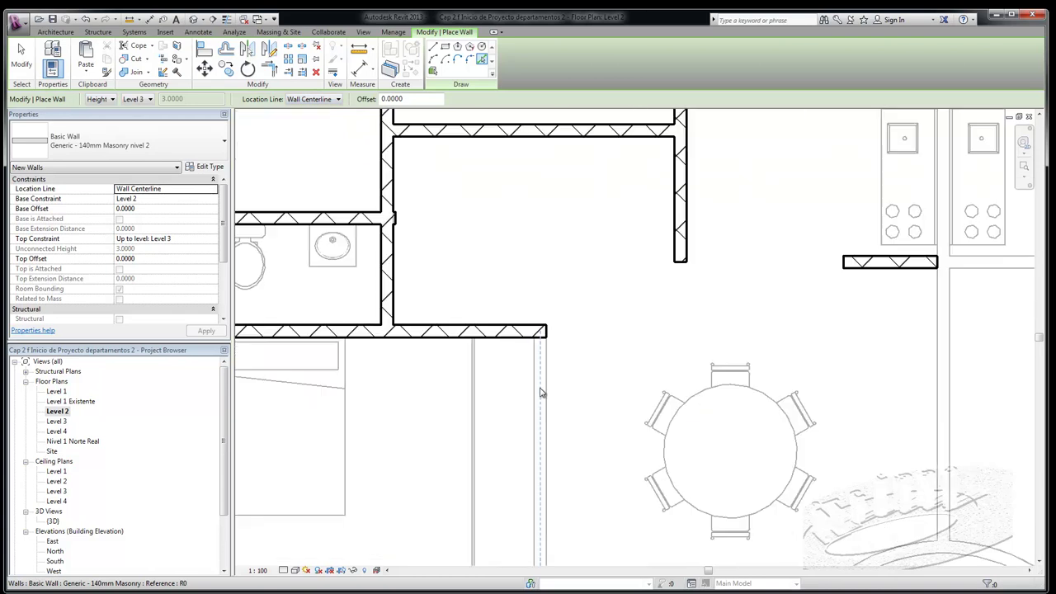
scroll(562, 212, down, 3)
scroll(495, 415, down, 2)
scroll(492, 407, up, 3)
scroll(491, 402, up, 4)
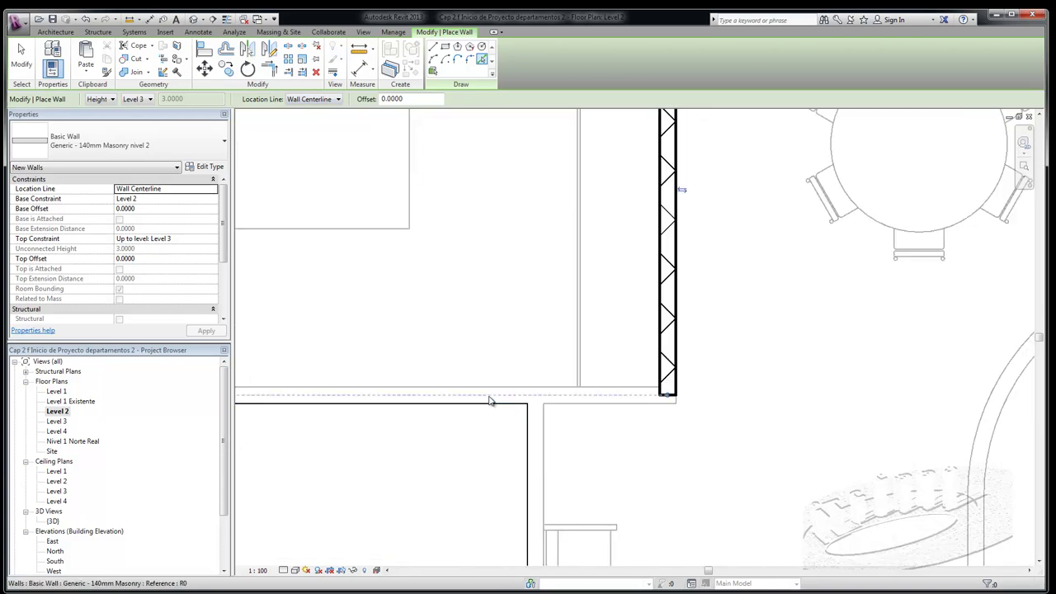
Add walls on the bedroom's top and left edges and the bathroom's left and bottom edges.
click(490, 402)
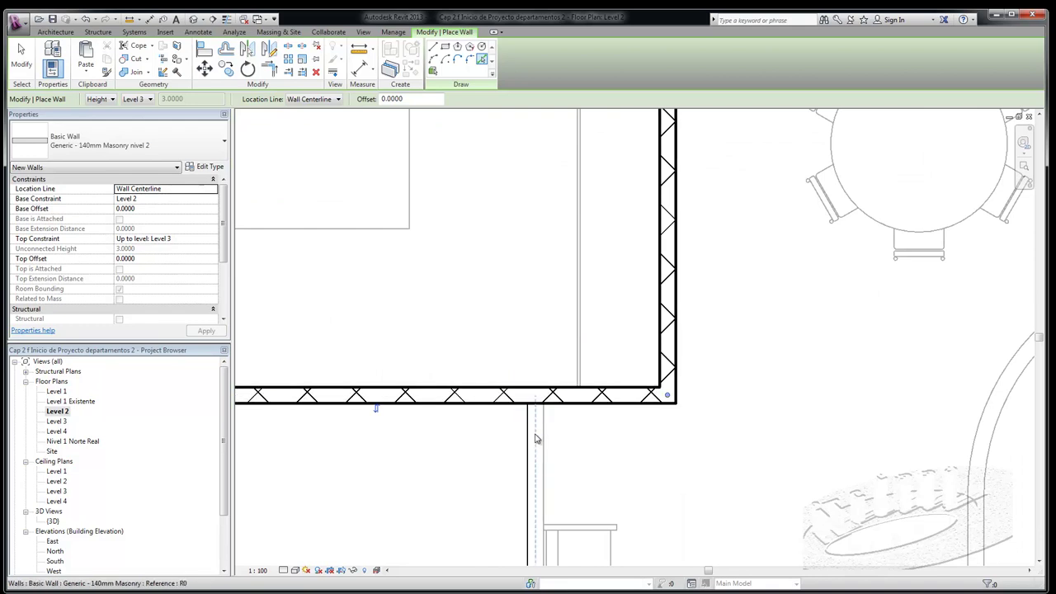
scroll(729, 459, down, 2)
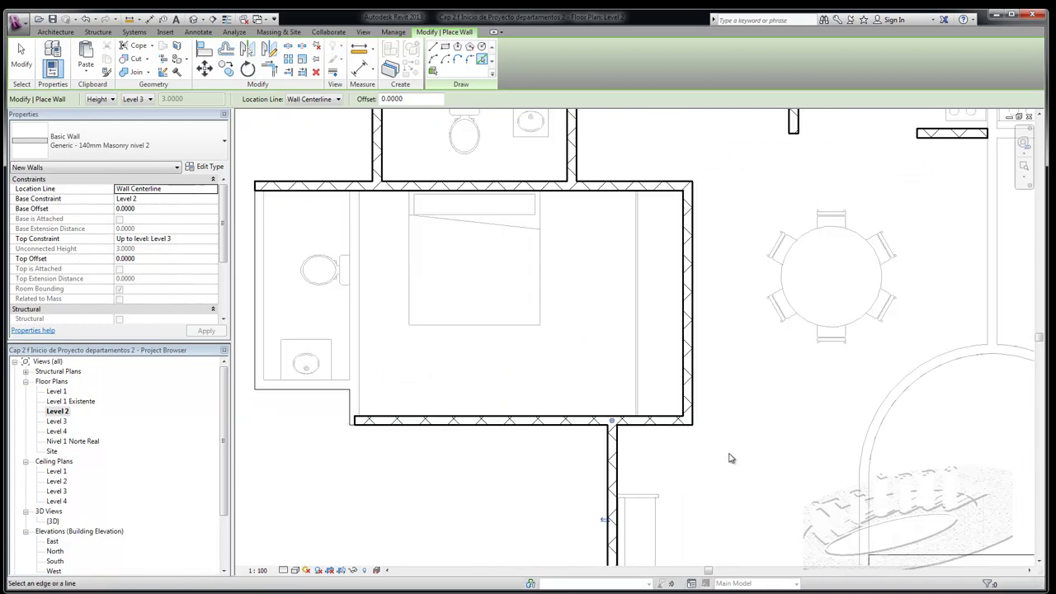
click(355, 360)
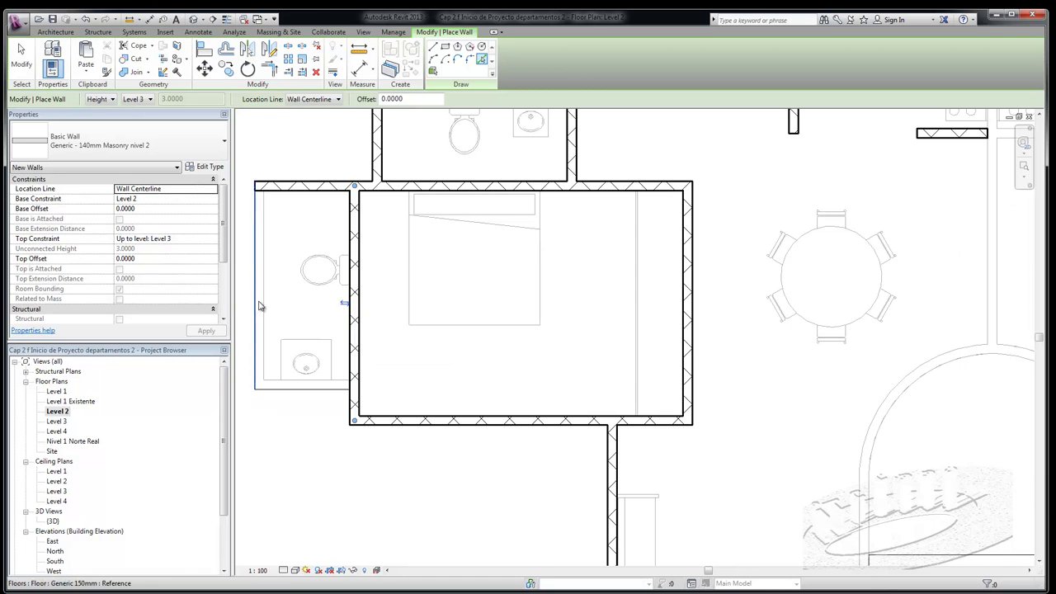
click(258, 302)
click(301, 374)
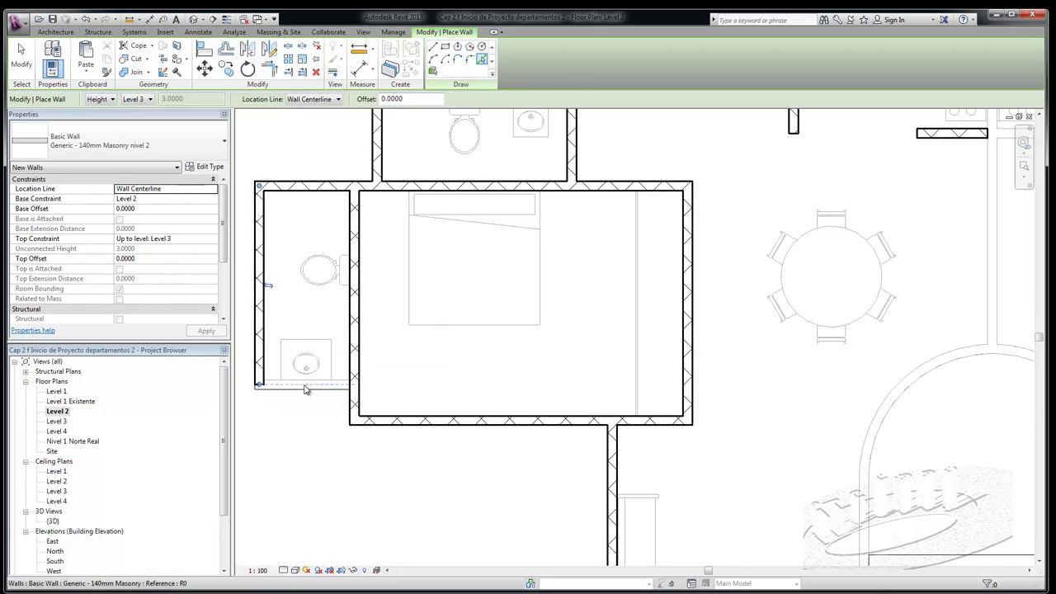
scroll(346, 272, down, 4)
scroll(545, 450, up, 3)
scroll(565, 429, up, 2)
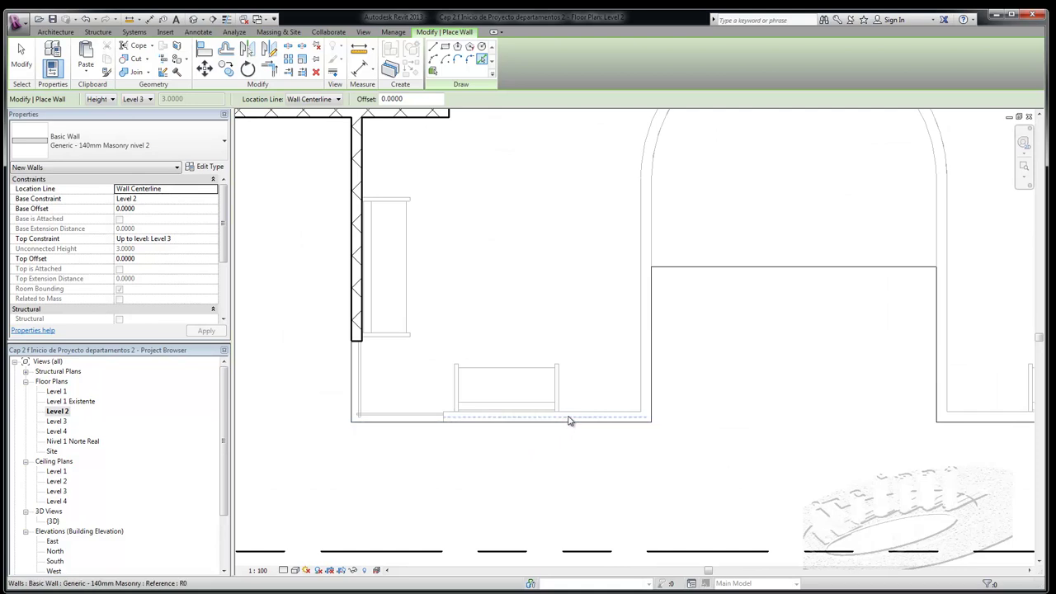
Add walls along the bottom line near the stair and up to the stair arc.
click(568, 421)
click(648, 369)
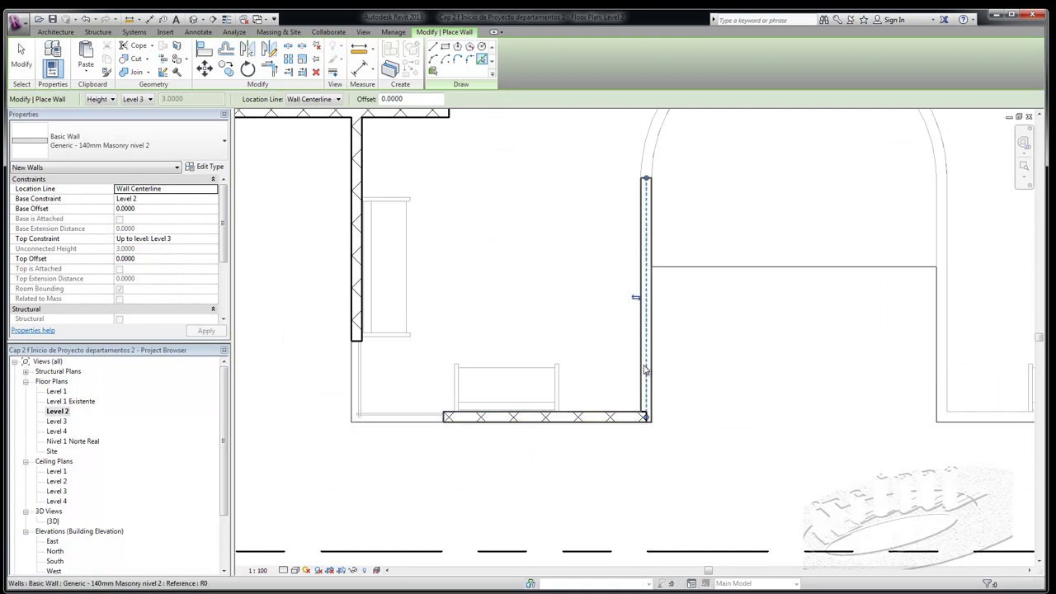
scroll(627, 363, down, 1)
scroll(662, 159, up, 1)
scroll(662, 160, up, 1)
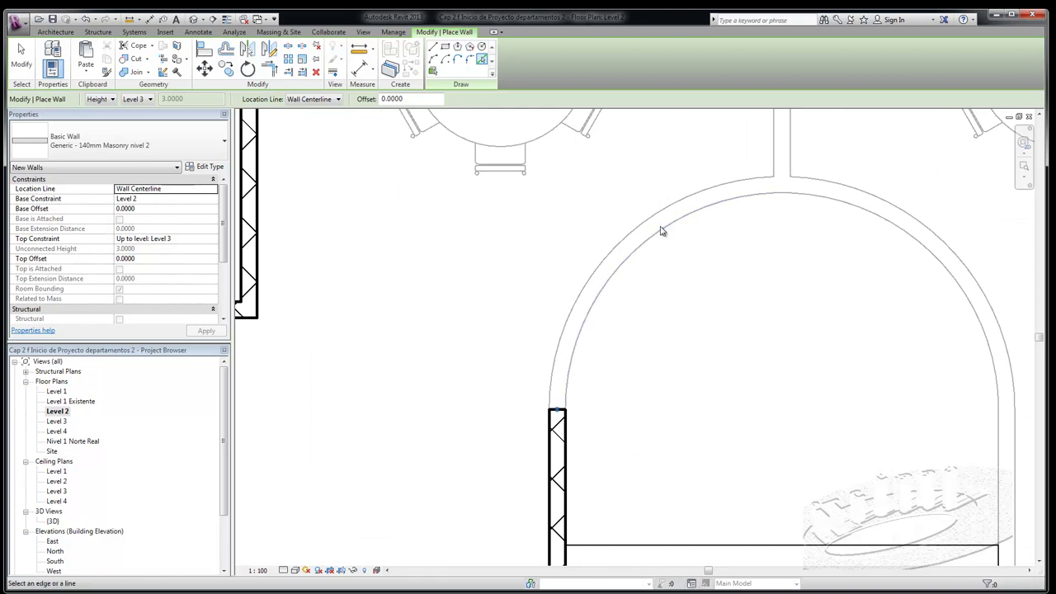
click(338, 100)
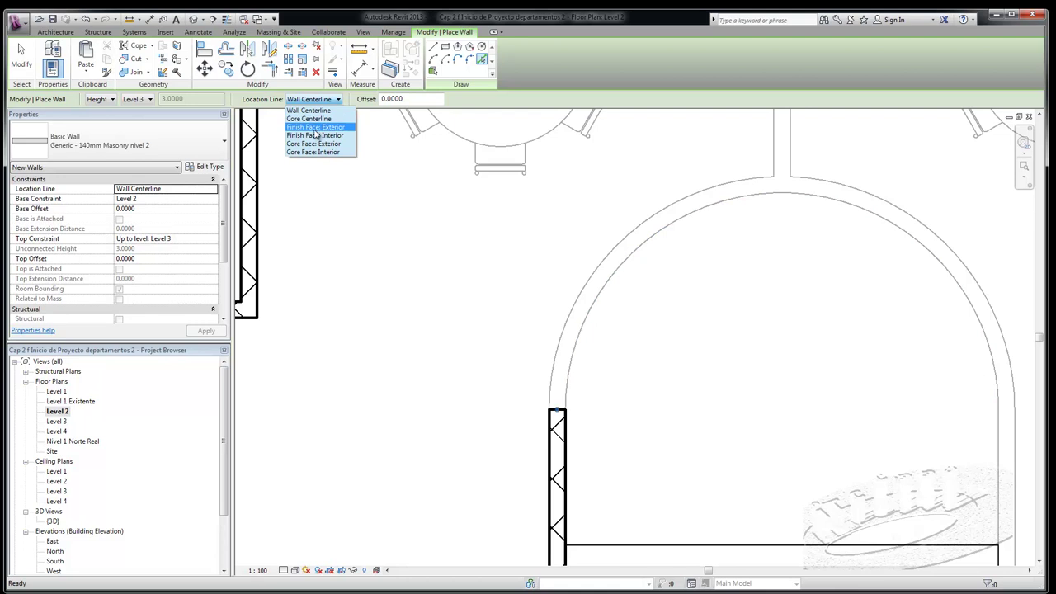
With Finish Face: Interior alignment, add the curved stair-arc wall and the straight wall below its right end.
click(322, 136)
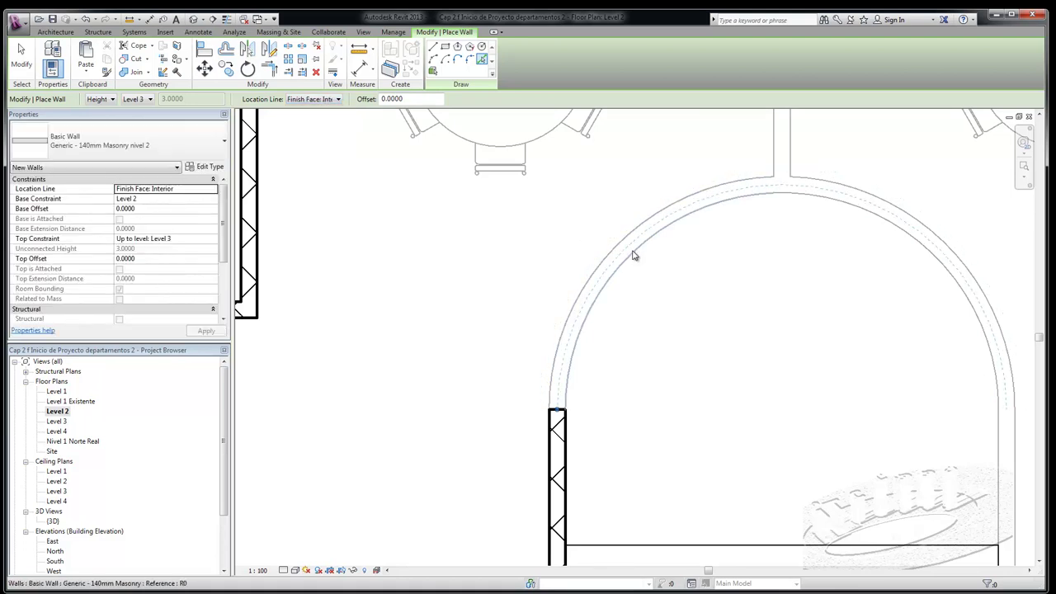
click(634, 256)
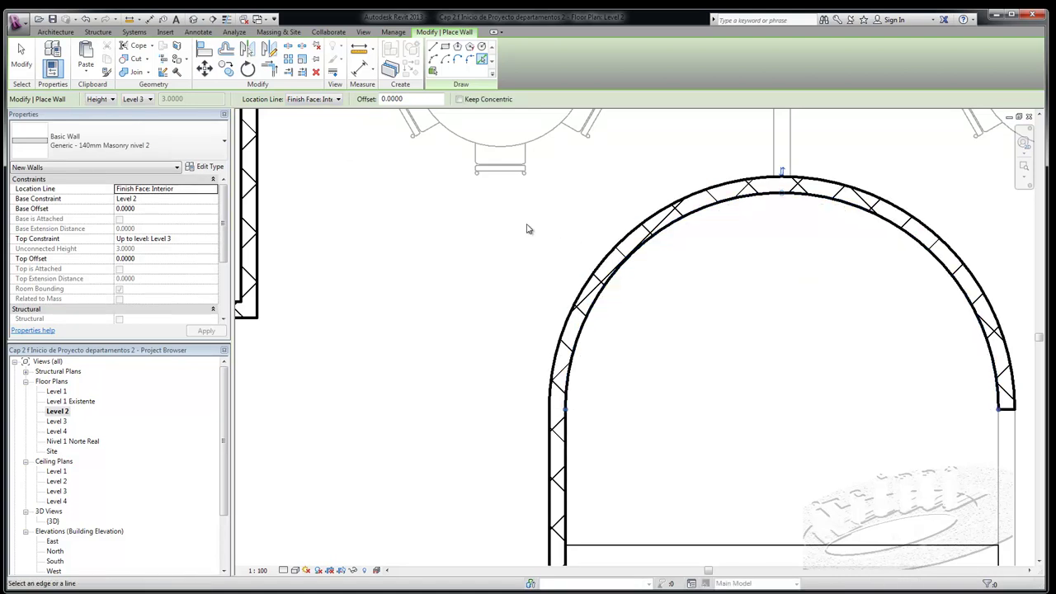
scroll(521, 226, down, 2)
scroll(521, 217, down, 1)
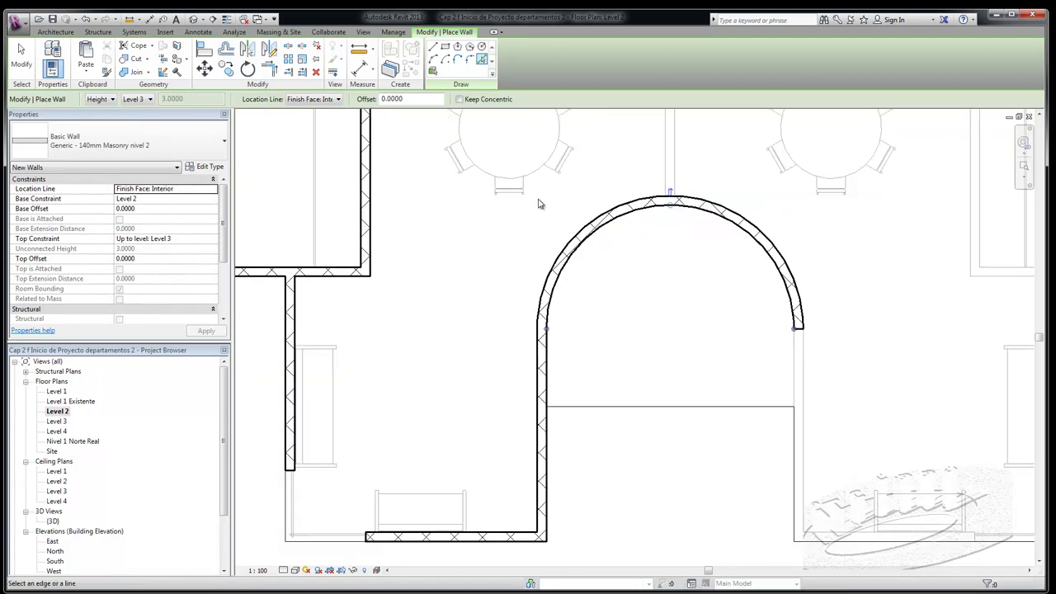
click(794, 368)
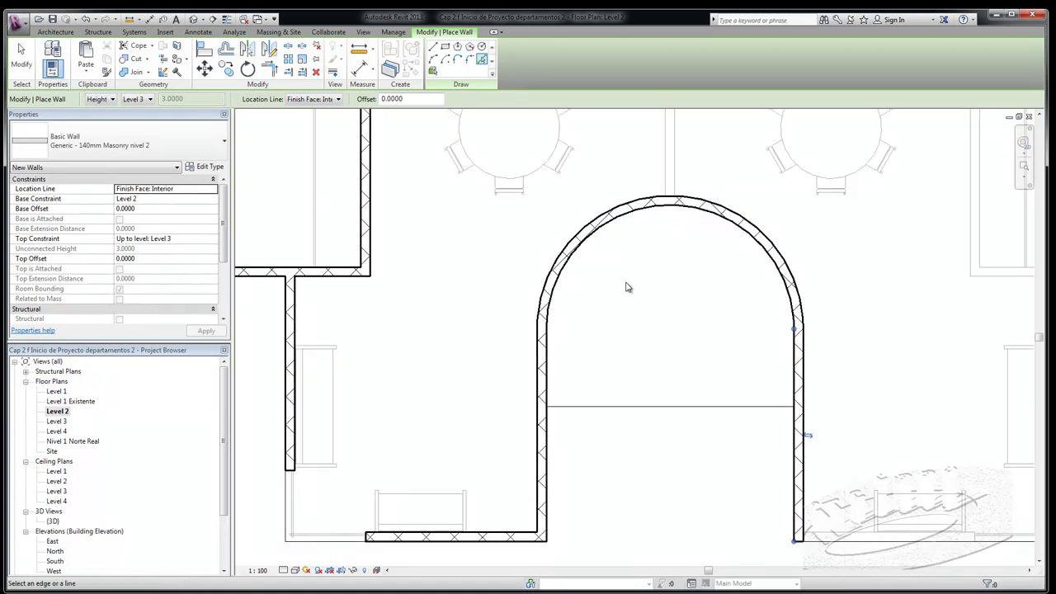
Return to Wall Centerline and add the central vertical wall and the top-junction horizontal wall.
click(339, 99)
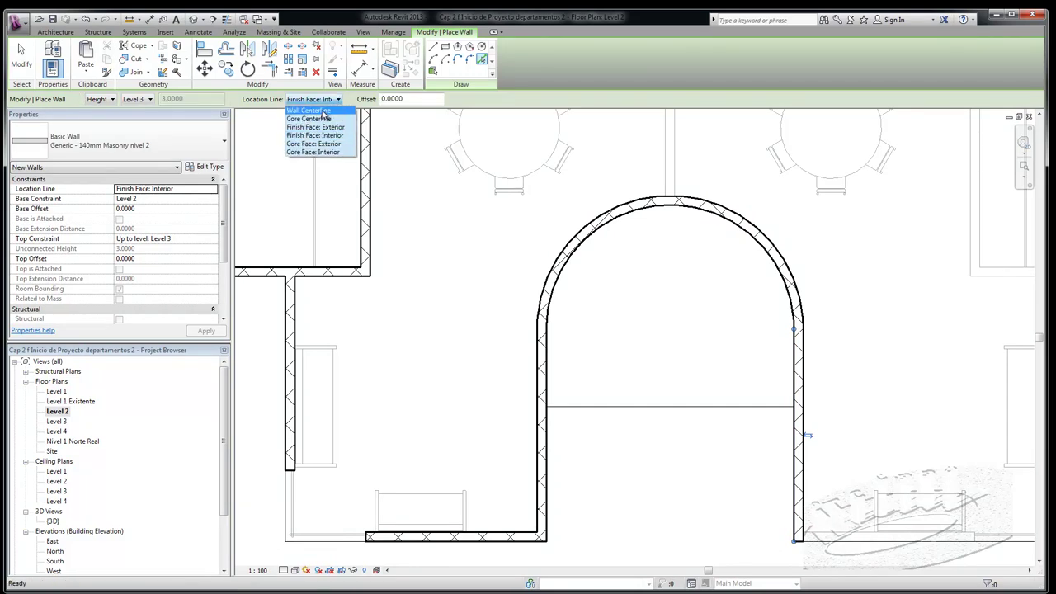
click(323, 111)
scroll(610, 317, down, 1)
scroll(608, 349, down, 1)
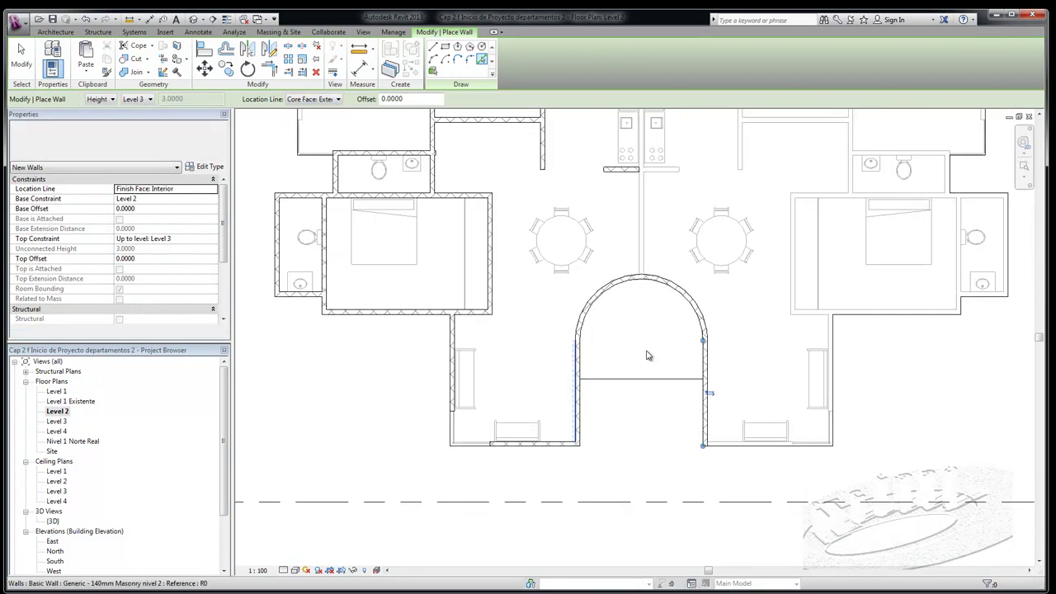
scroll(649, 353, down, 1)
scroll(639, 248, up, 1)
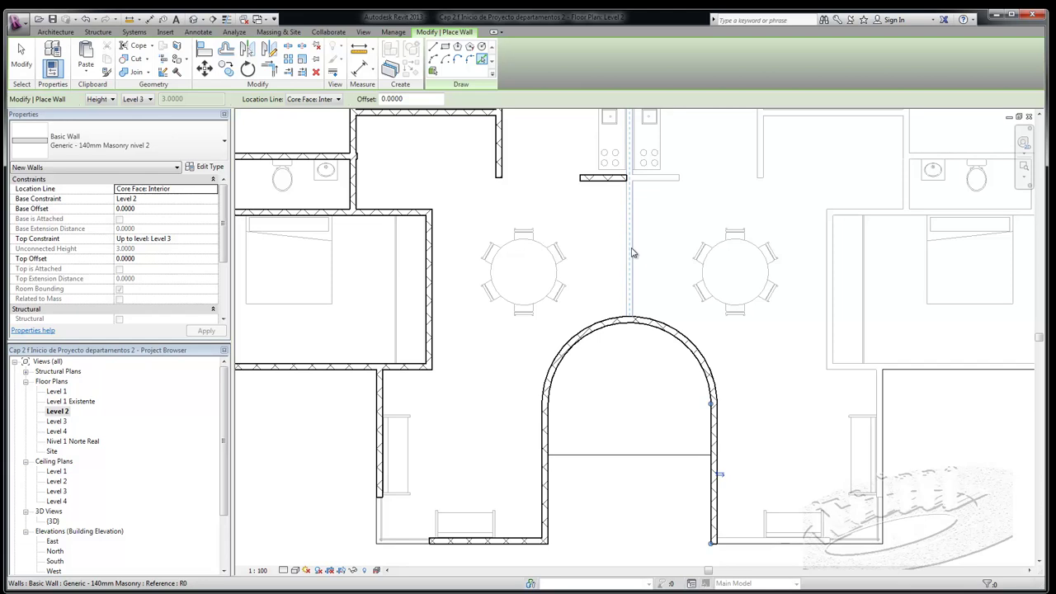
click(630, 252)
click(651, 177)
Add corridor walls toward the right apartment along the horizontal and vertical reference lines.
scroll(656, 326, down, 2)
scroll(673, 264, down, 1)
scroll(679, 199, up, 3)
scroll(676, 222, up, 1)
click(674, 243)
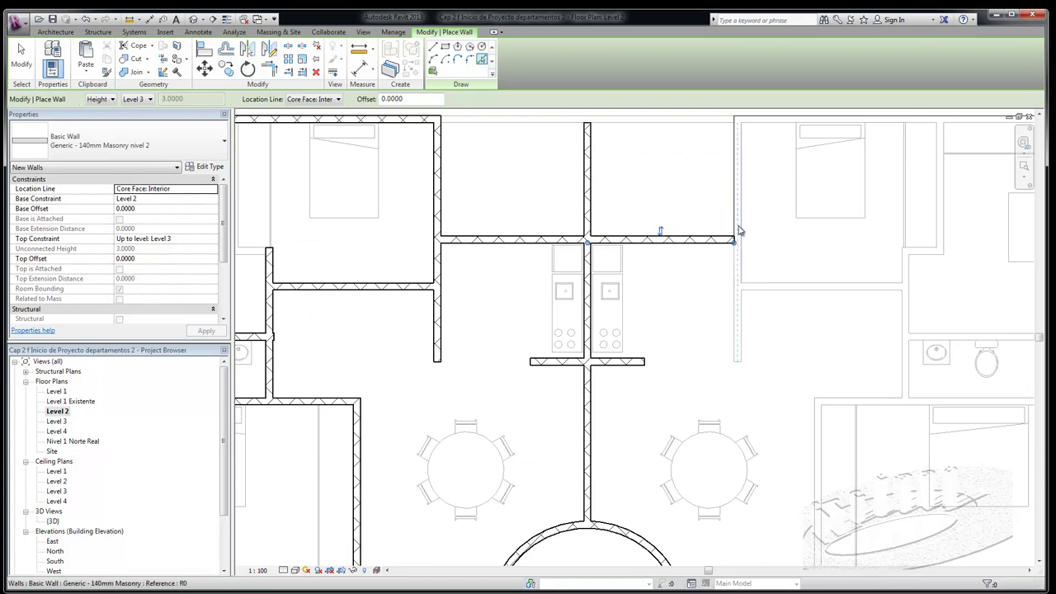
click(739, 233)
click(767, 286)
click(917, 273)
Add the stepped walls: a short vertical, a horizontal from its top, and a vertical running up.
scroll(924, 274, up, 2)
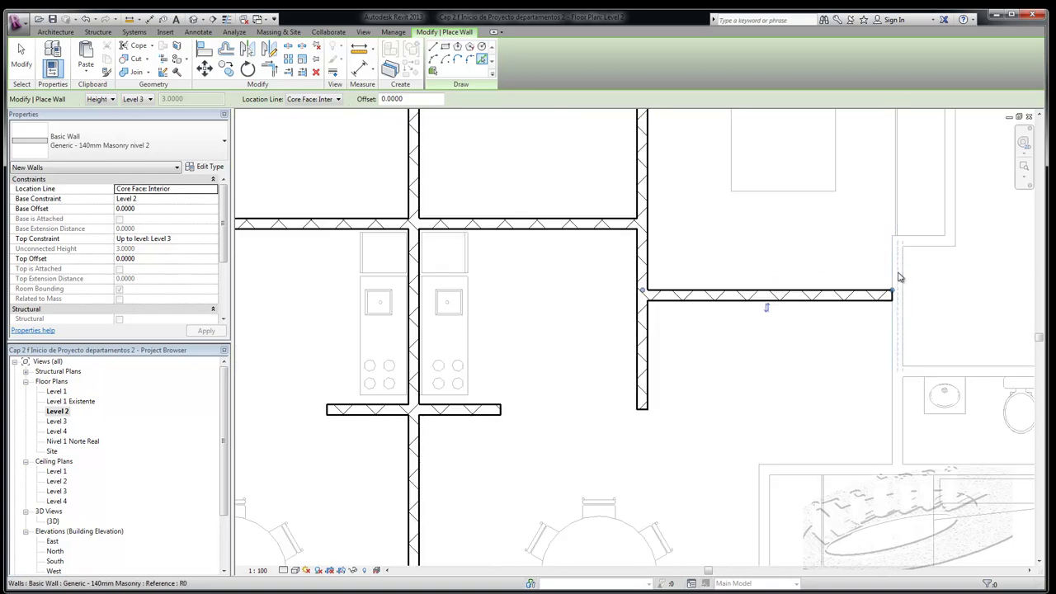
click(897, 277)
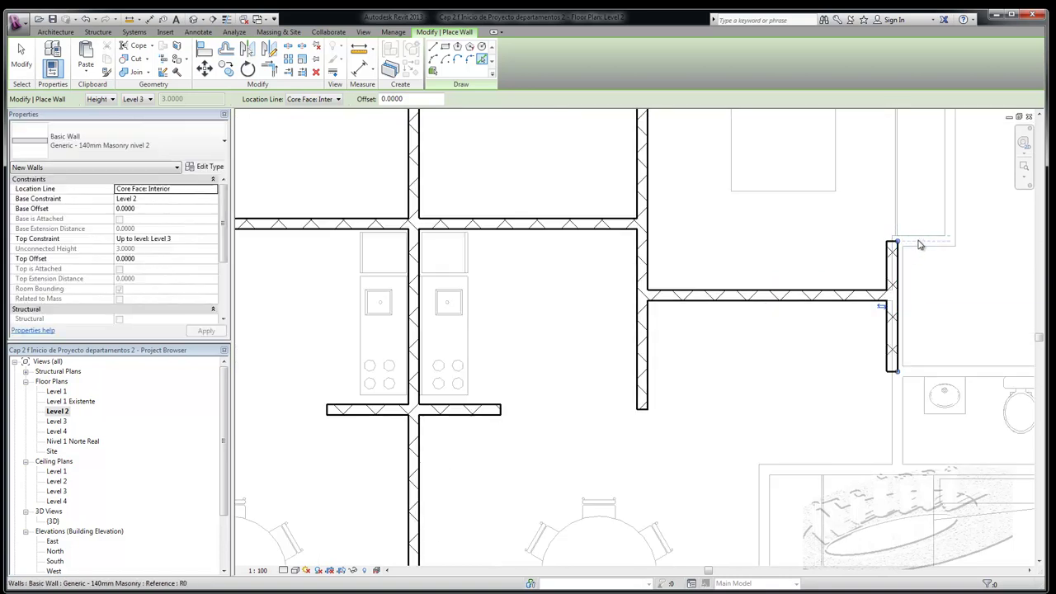
scroll(920, 248, up, 2)
click(949, 244)
click(945, 116)
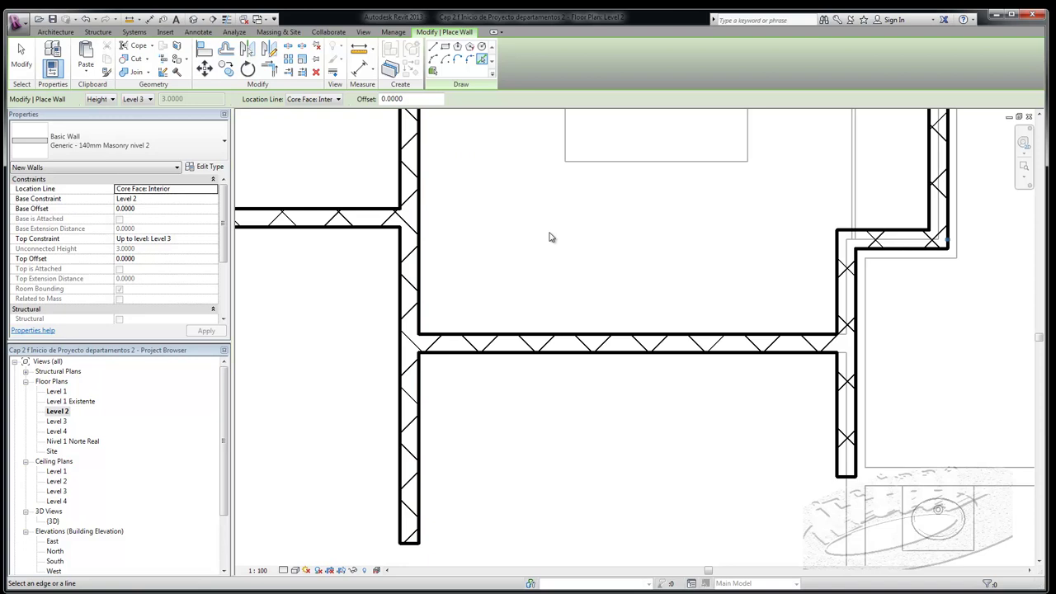
Delete the right vertical wall and the two stepped top-right walls, then restart the Wall tool.
scroll(541, 239, down, 1)
key(Escape)
key(Escape)
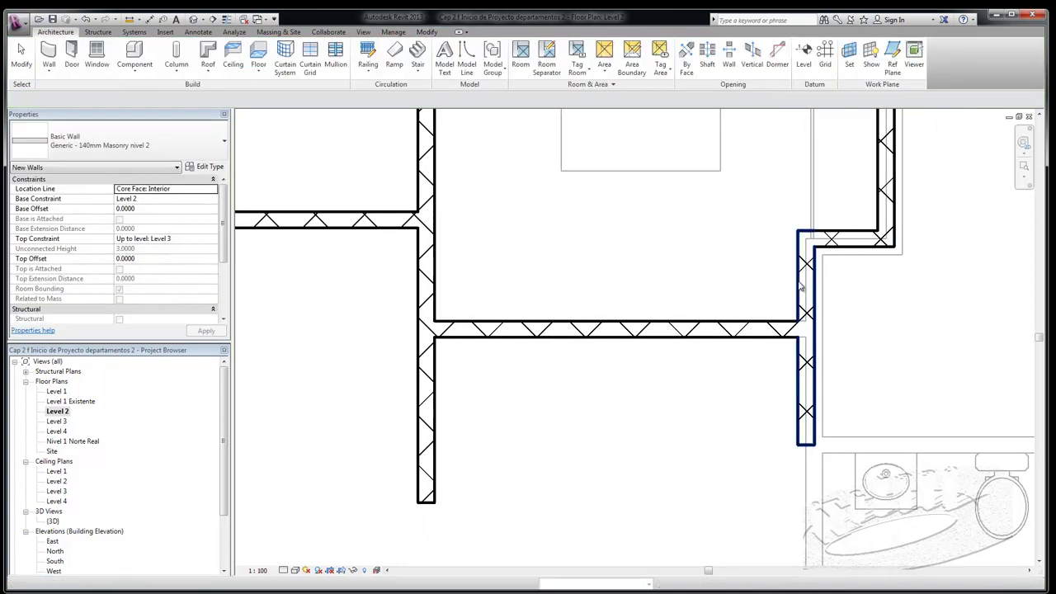
click(788, 289)
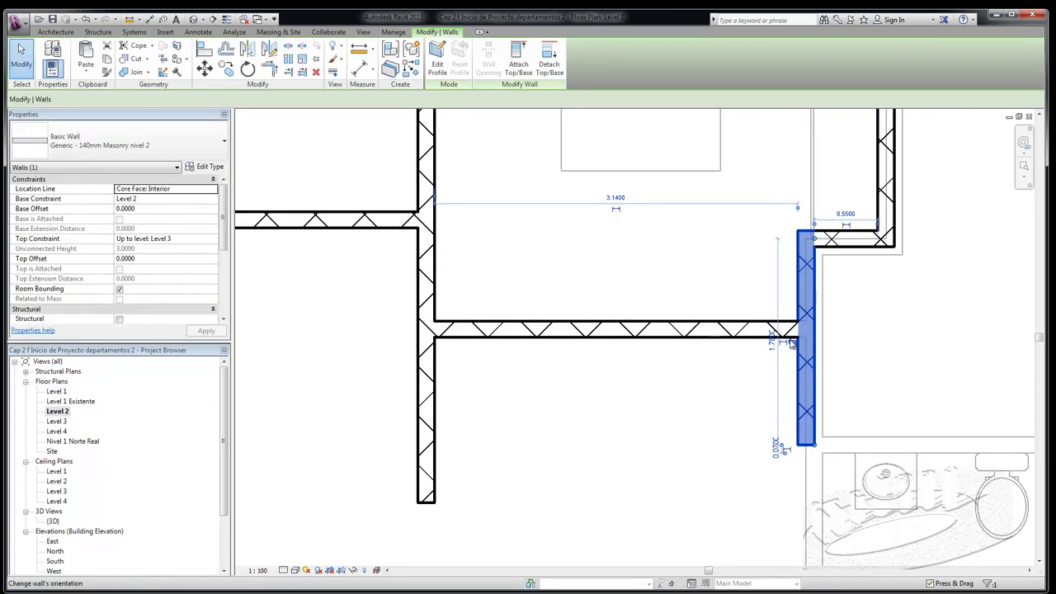
key(space)
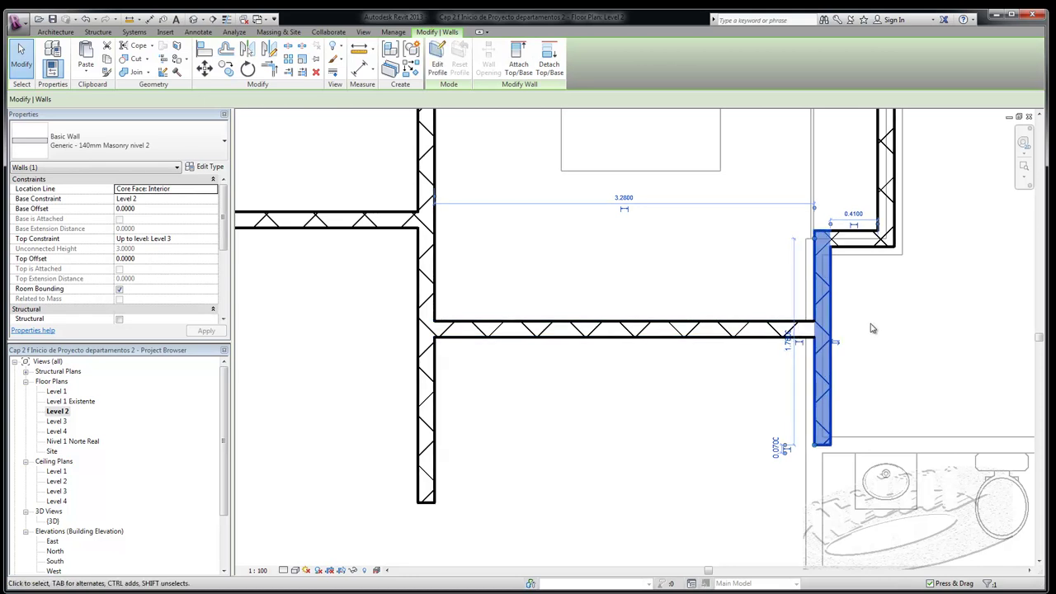
key(Delete)
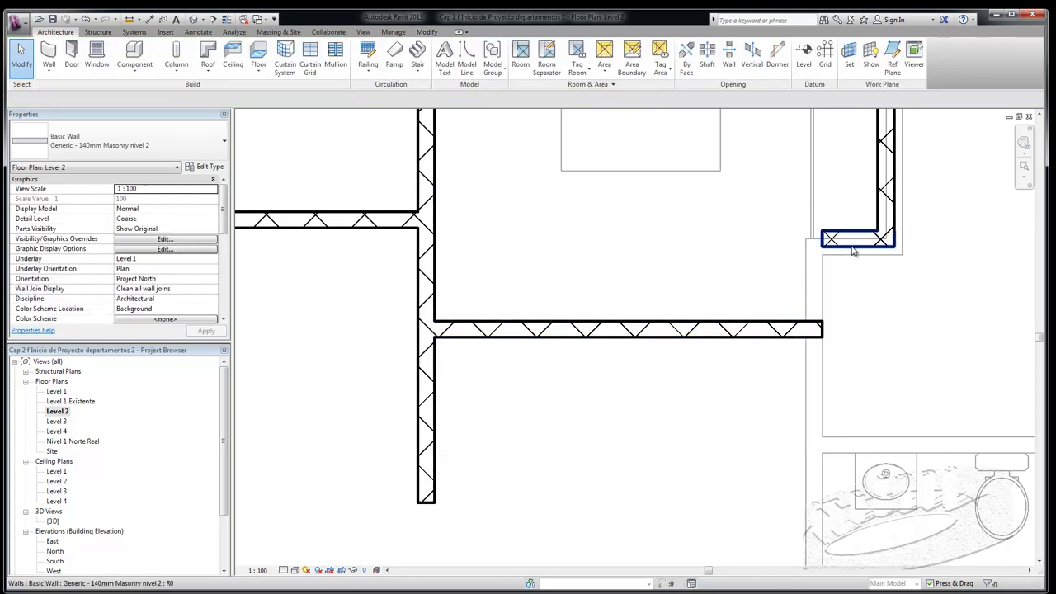
click(854, 252)
key(Delete)
click(885, 198)
key(Delete)
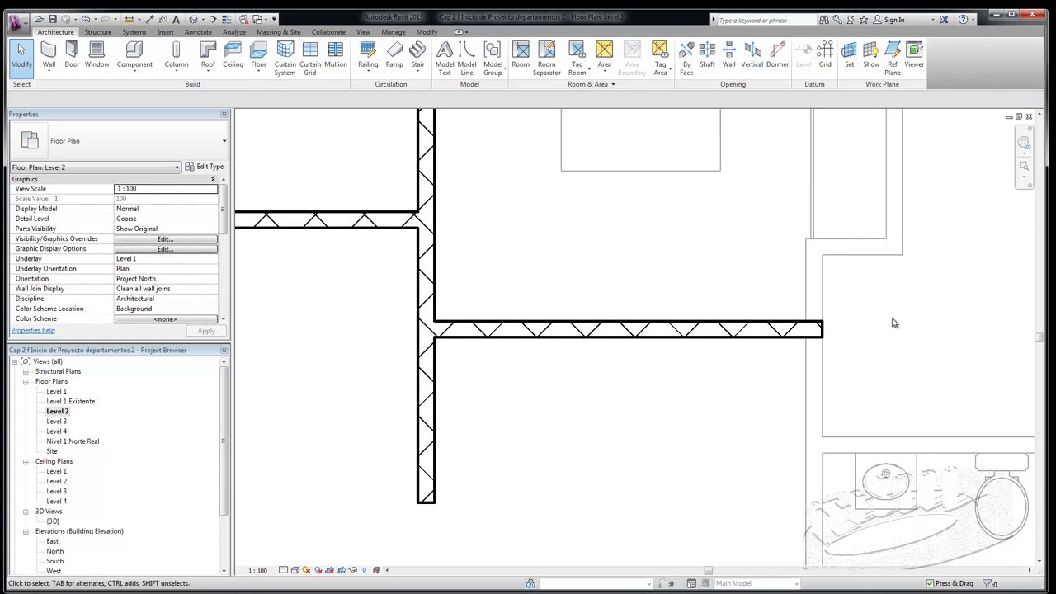
click(49, 57)
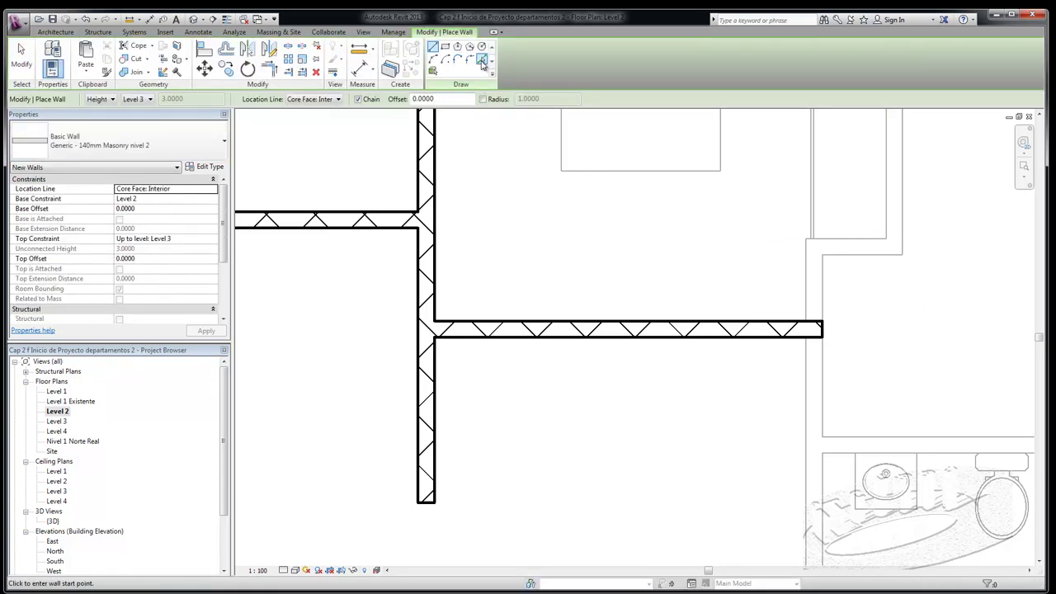
With Wall Centerline and Pick Lines, trace walls along the right unit's vertical and horizontal plan lines.
click(339, 99)
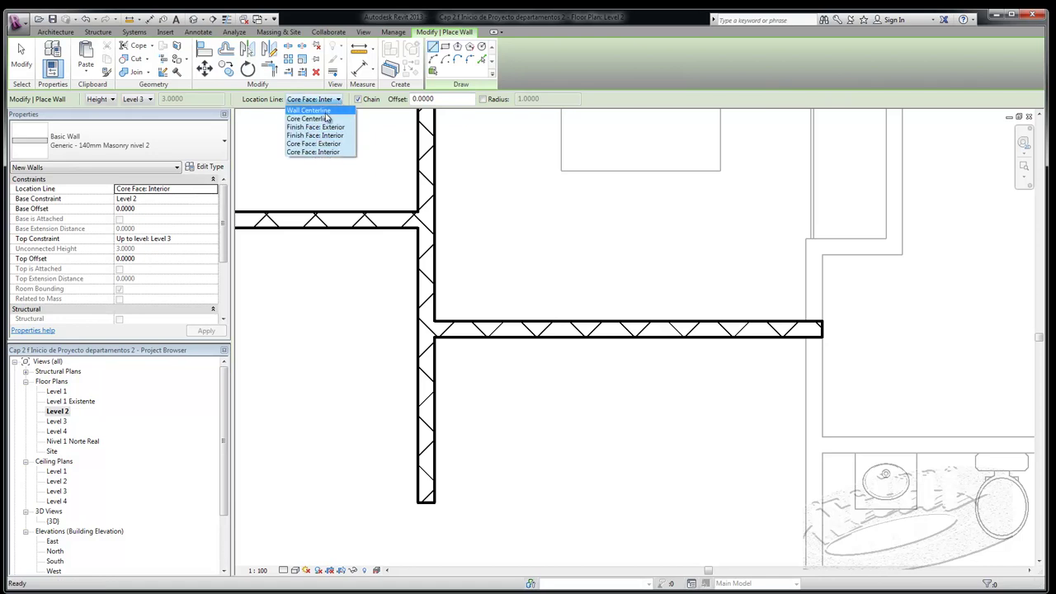
click(320, 111)
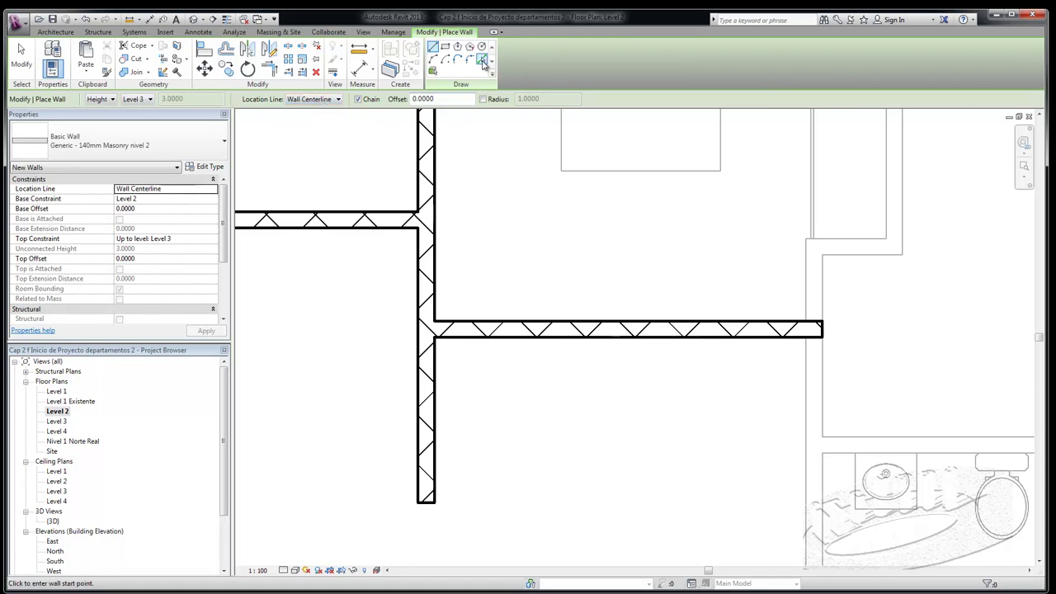
click(482, 62)
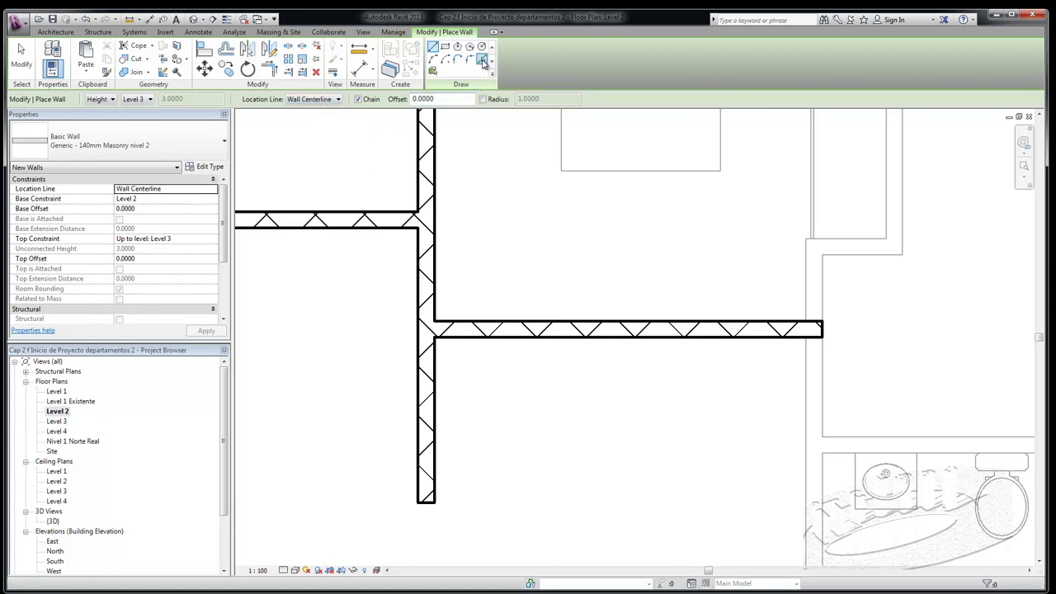
click(814, 294)
click(858, 252)
click(895, 227)
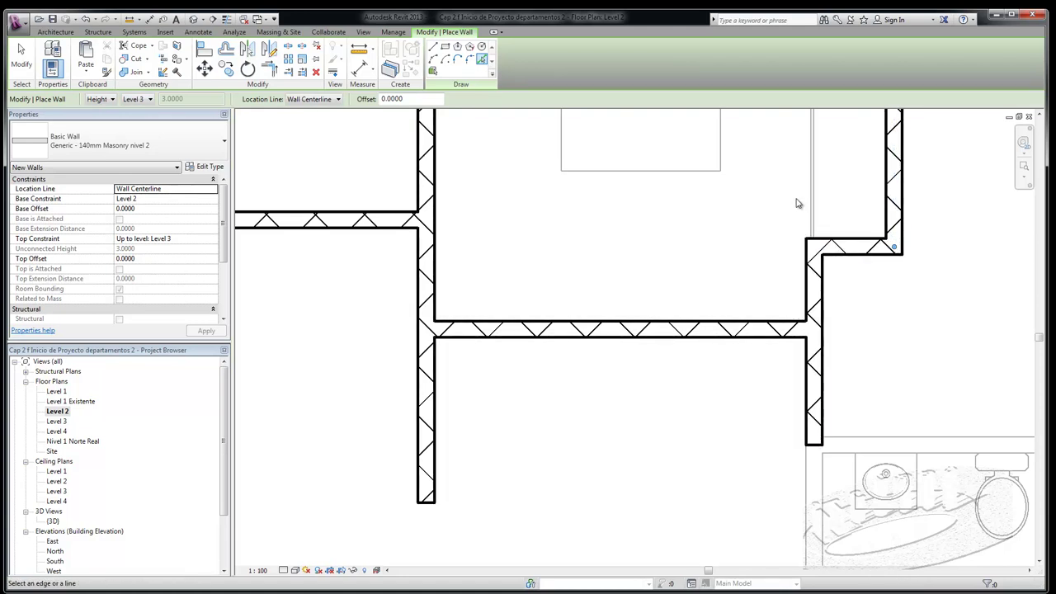
Add walls on the bathroom's top line and side, plus the right room's top edge to the left corner.
scroll(798, 203, down, 2)
click(864, 385)
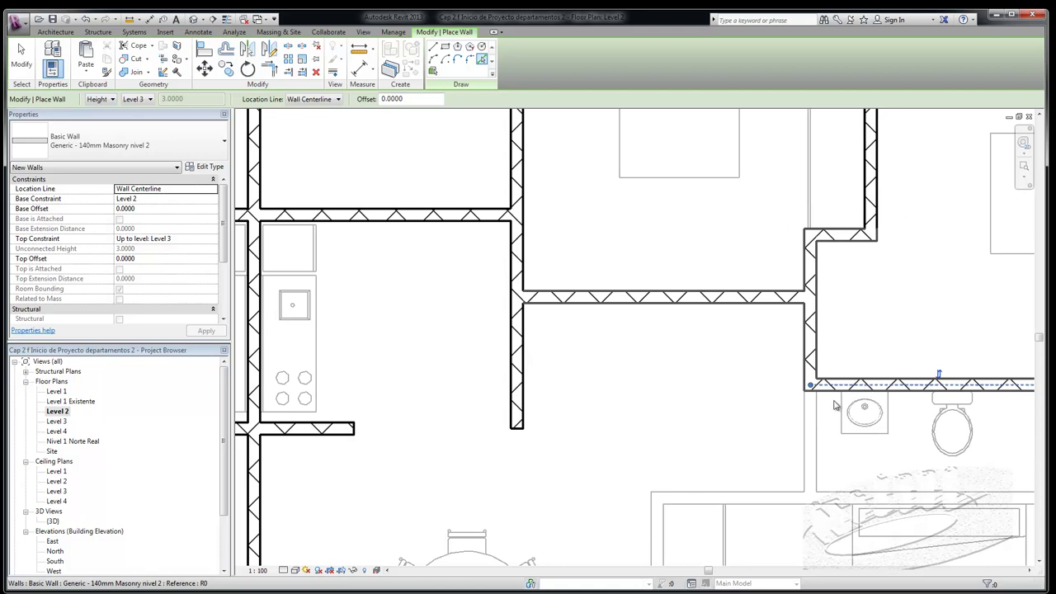
click(812, 426)
scroll(701, 288, down, 1)
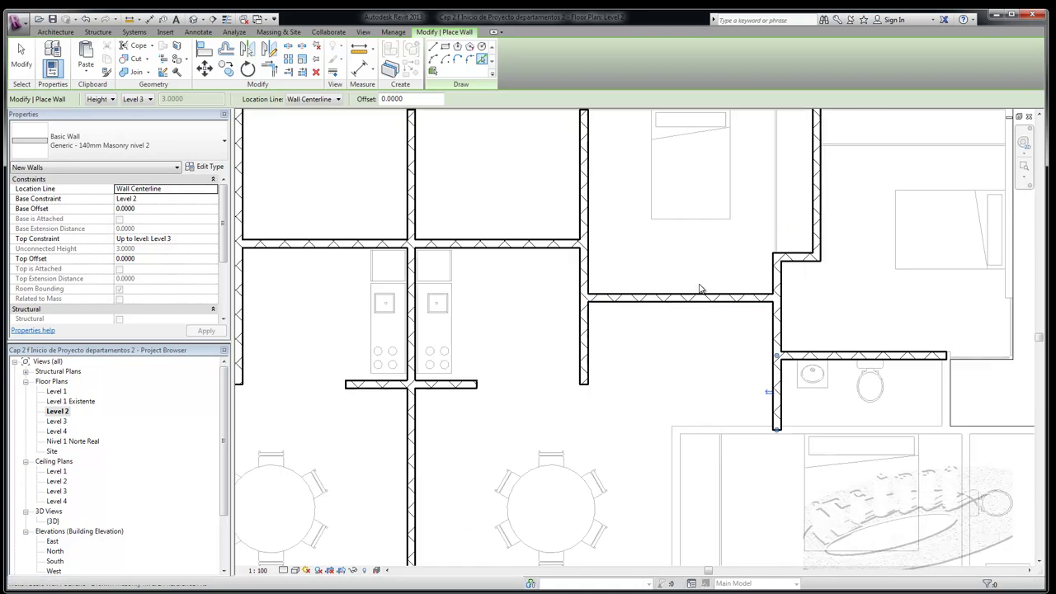
scroll(654, 336, down, 1)
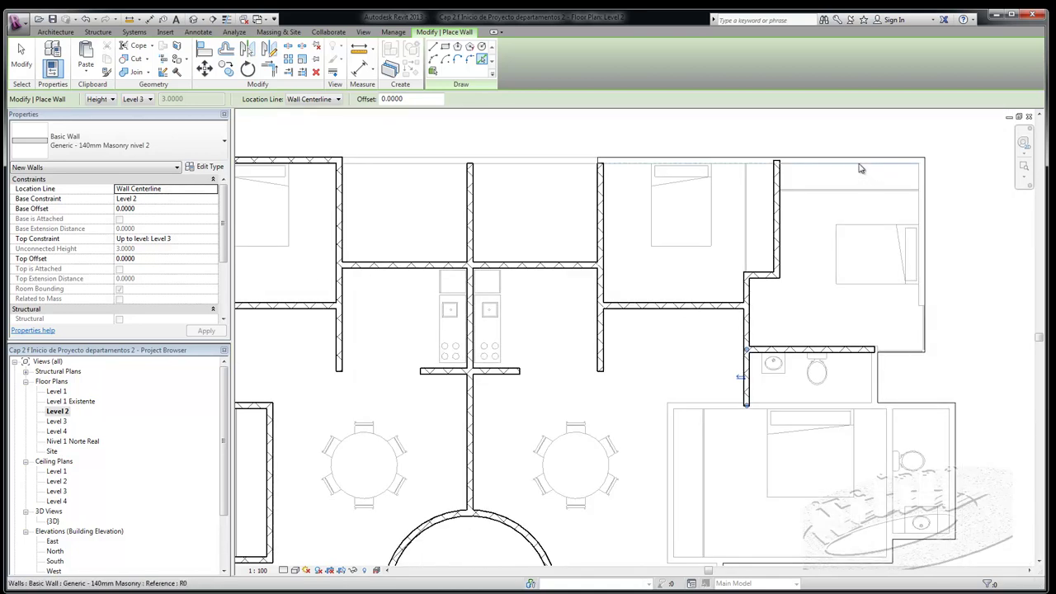
scroll(859, 165, up, 2)
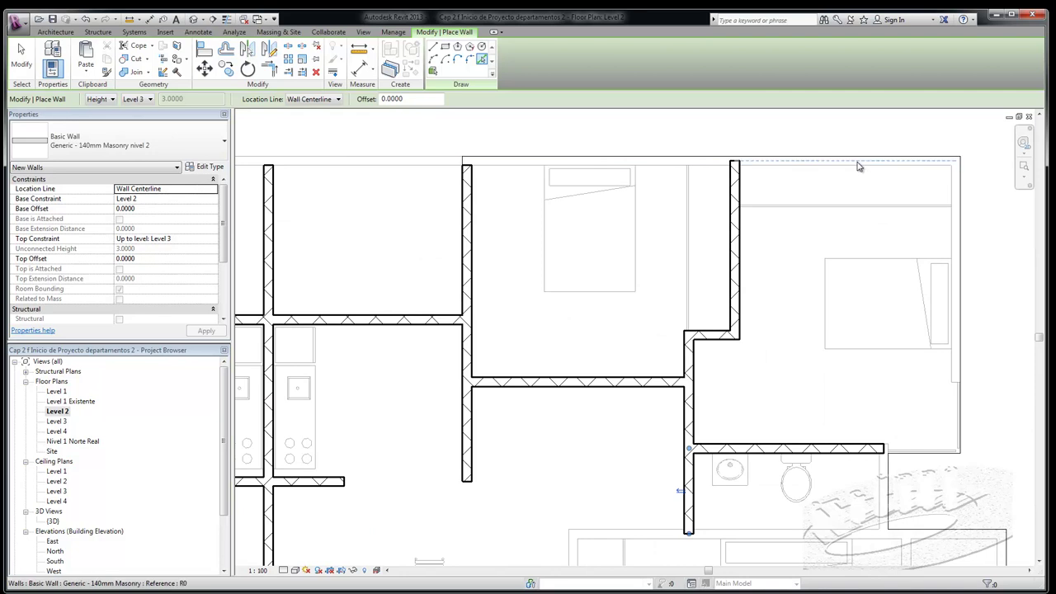
click(859, 166)
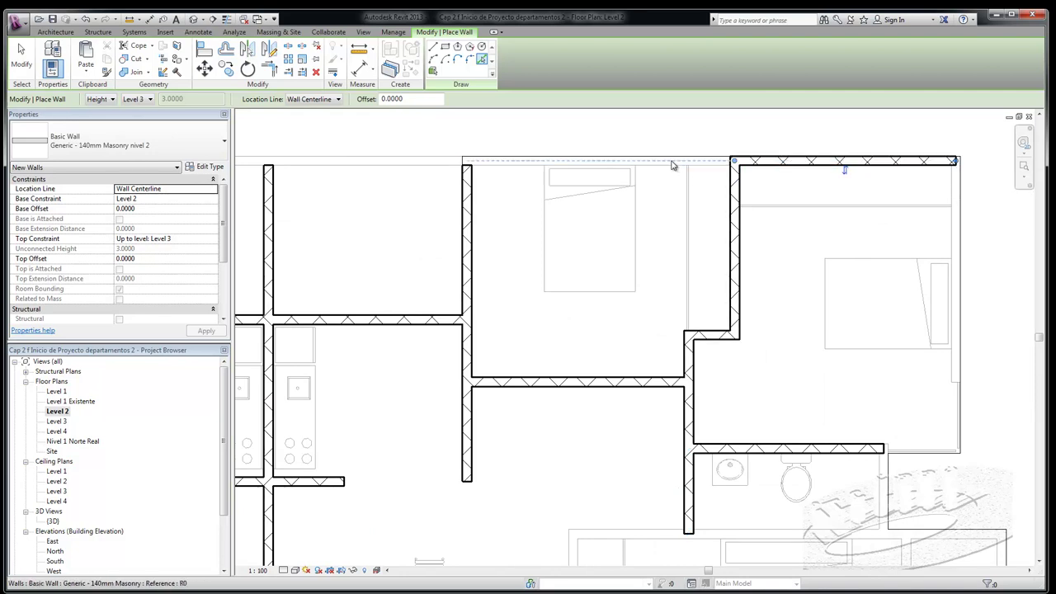
click(467, 161)
key(Escape)
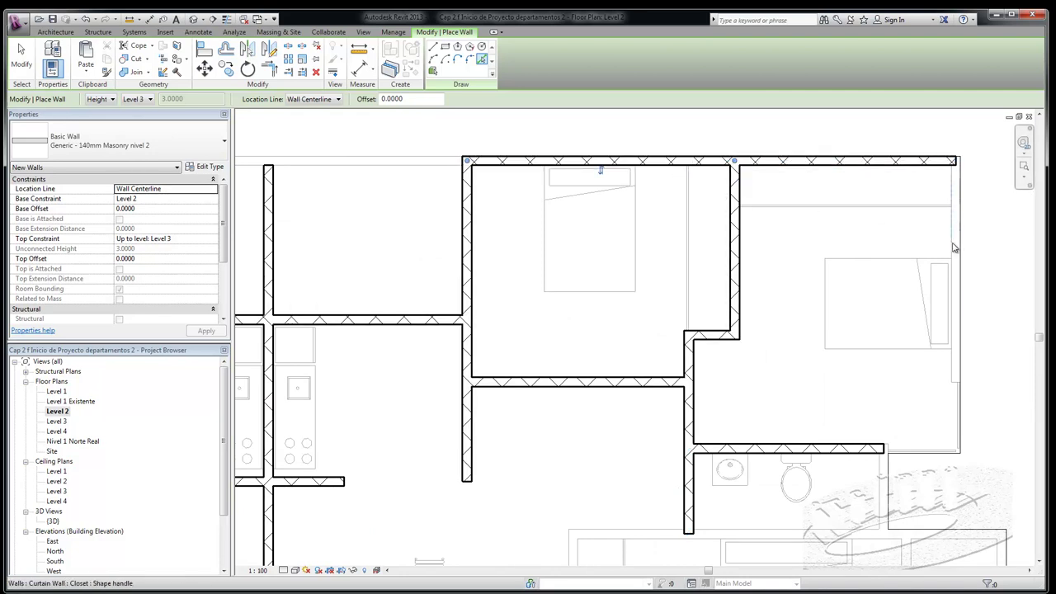
Add walls on the bedroom's right edge and the bathroom's right side and bottom line.
click(955, 248)
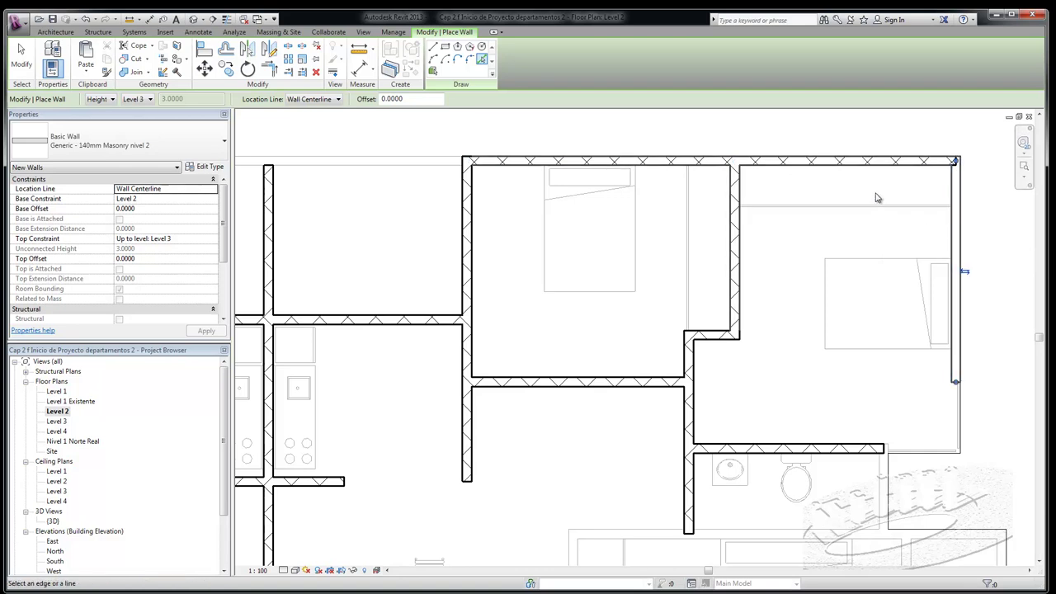
scroll(877, 198, down, 2)
scroll(879, 330, down, 1)
scroll(885, 363, up, 2)
scroll(883, 368, up, 1)
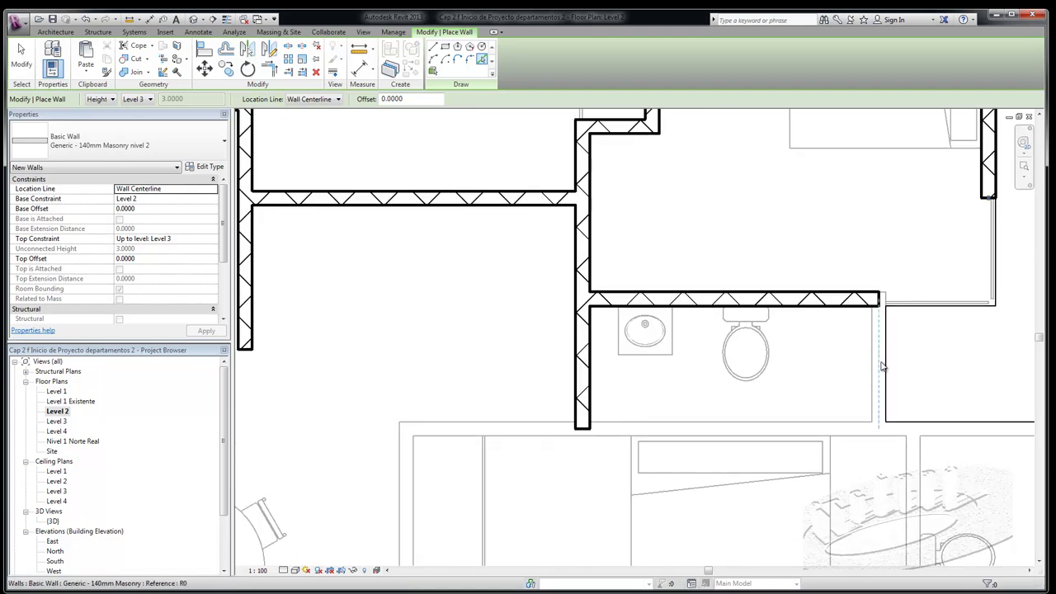
click(878, 361)
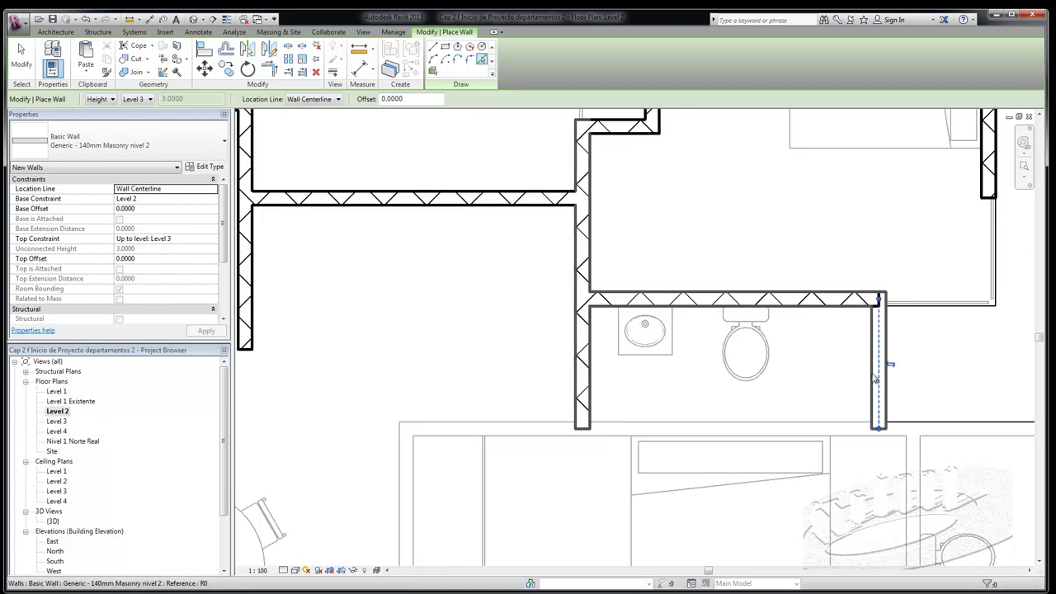
click(828, 432)
scroll(688, 263, down, 1)
Wall the lower bedroom's right, bottom and left edges and the en-suite bathroom partition.
scroll(698, 244, down, 1)
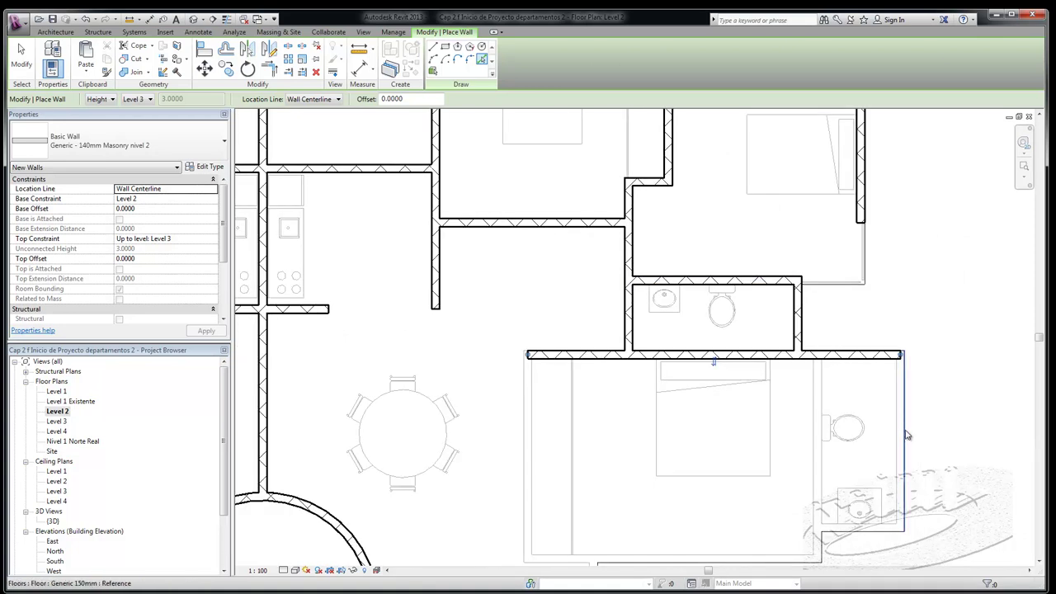
scroll(906, 435, up, 2)
click(897, 428)
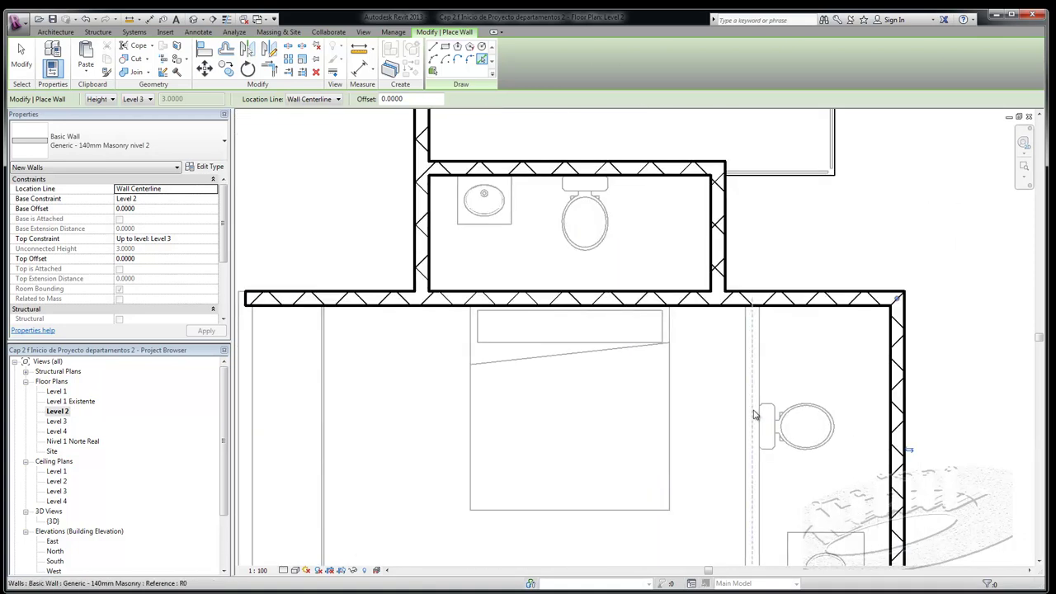
click(753, 415)
scroll(790, 229, down, 1)
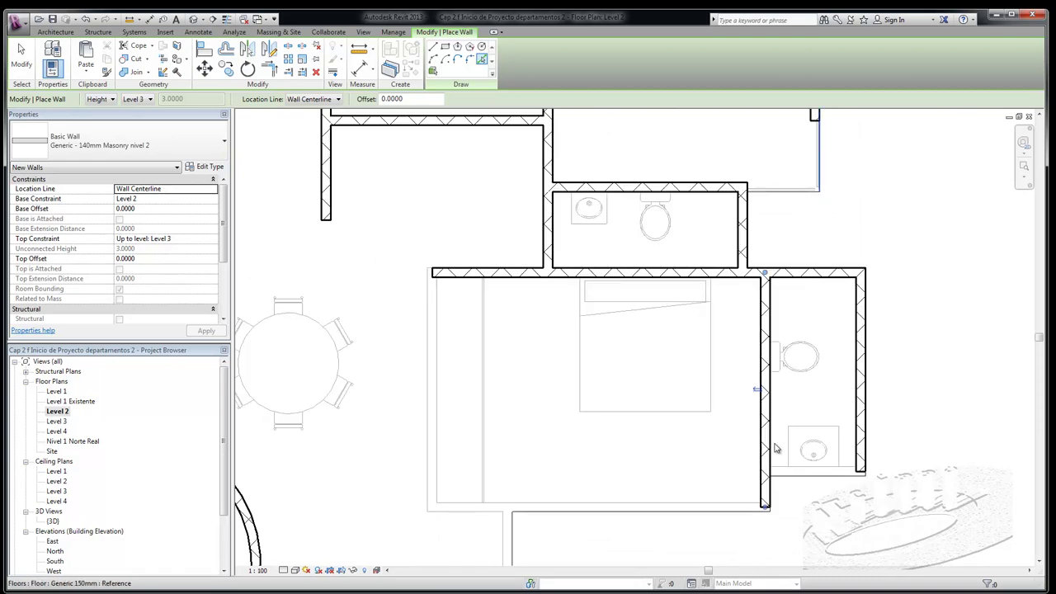
scroll(796, 461, up, 1)
scroll(811, 467, up, 1)
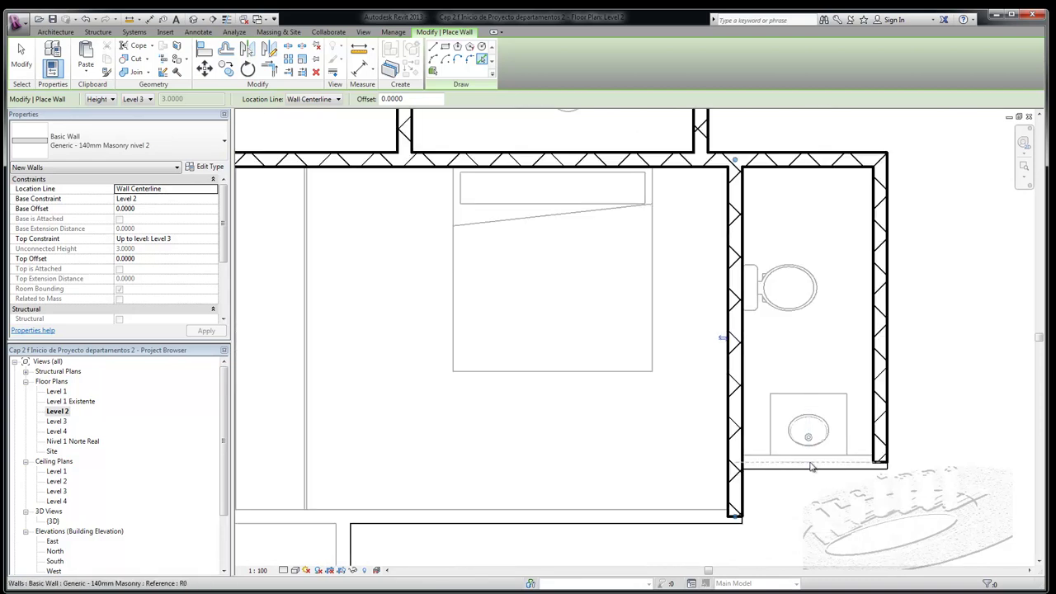
scroll(784, 456, down, 1)
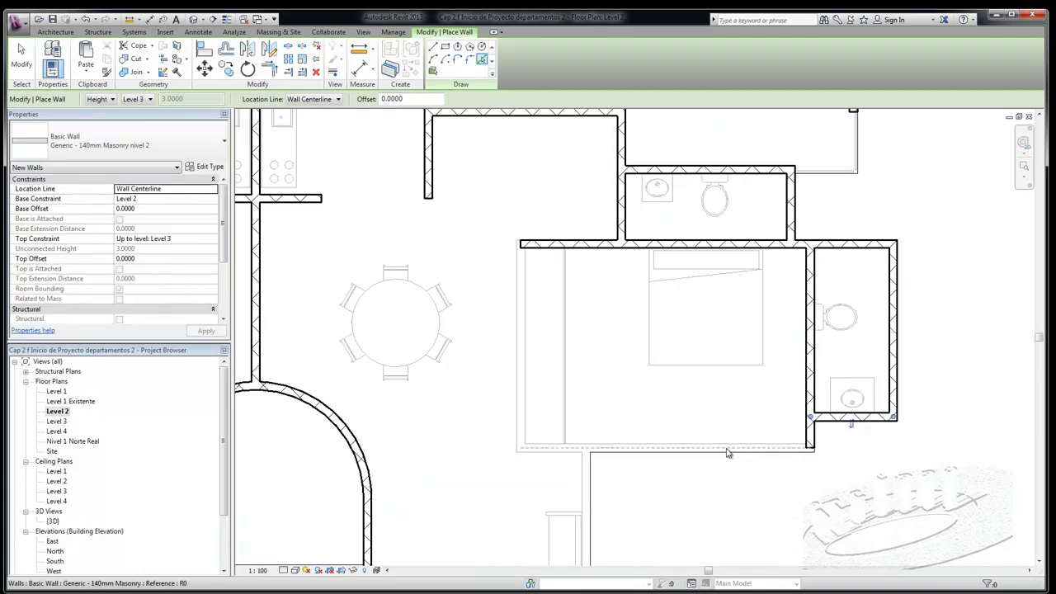
click(728, 452)
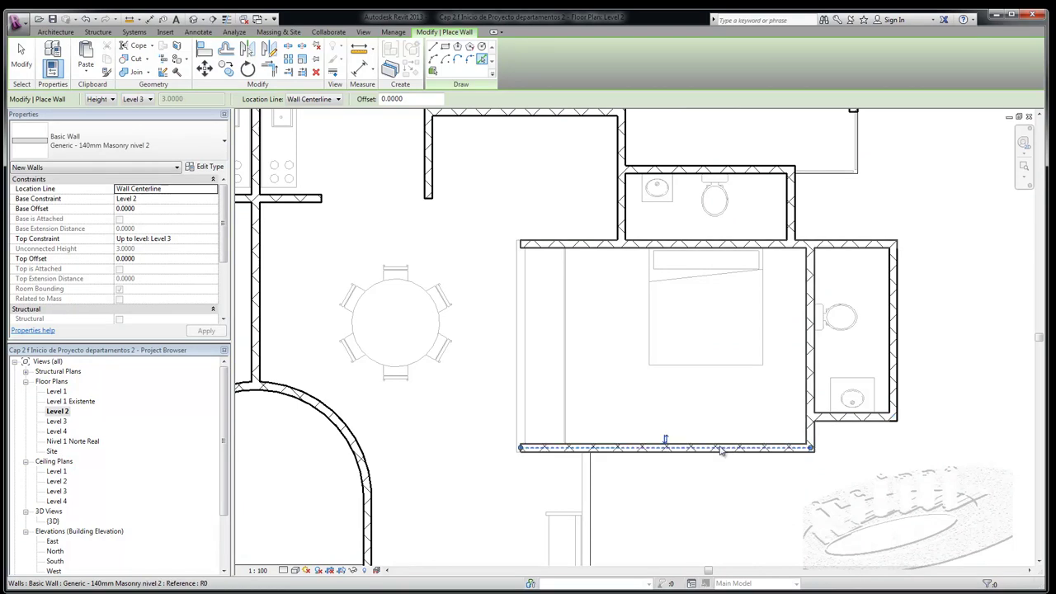
click(520, 366)
Add a wall below the bedroom and one along the upper-left bedroom's line.
scroll(632, 271, down, 1)
scroll(704, 264, down, 1)
scroll(600, 423, up, 1)
scroll(611, 413, up, 1)
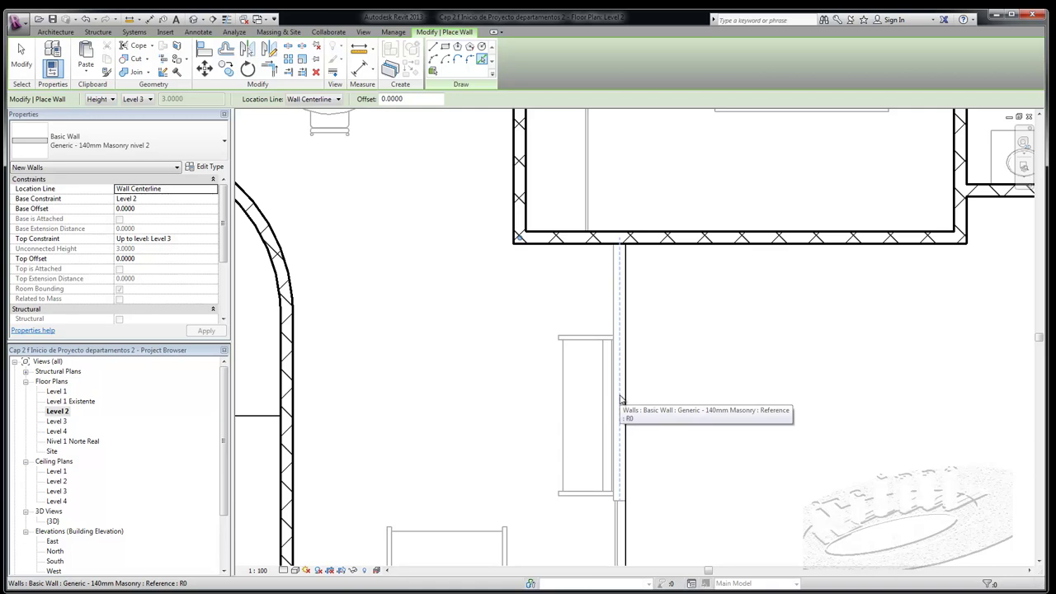
click(622, 399)
scroll(746, 394, down, 1)
scroll(742, 384, down, 1)
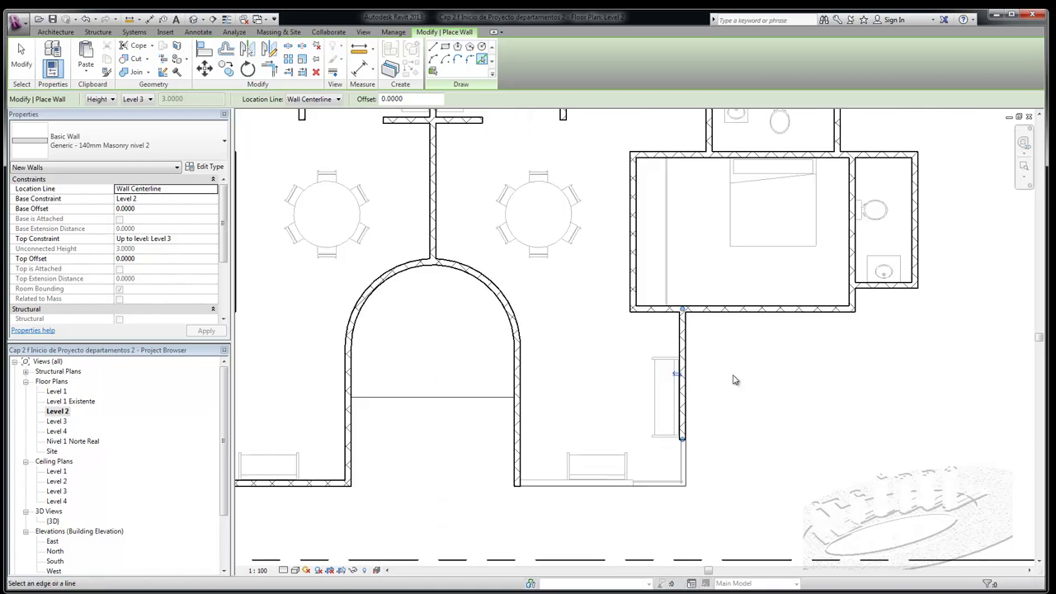
scroll(710, 470, down, 1)
scroll(784, 458, down, 1)
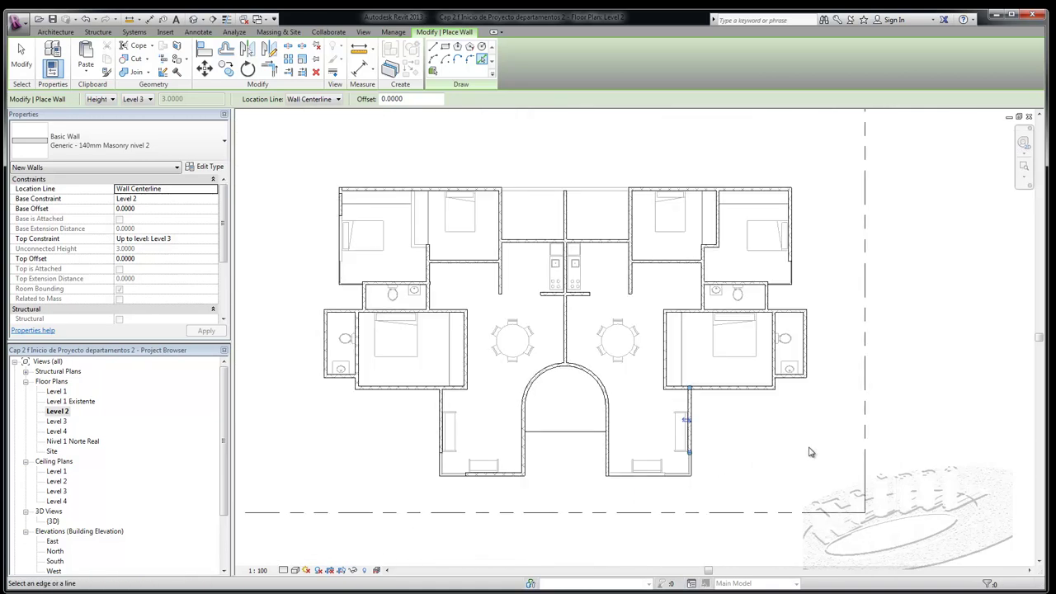
scroll(413, 217, up, 2)
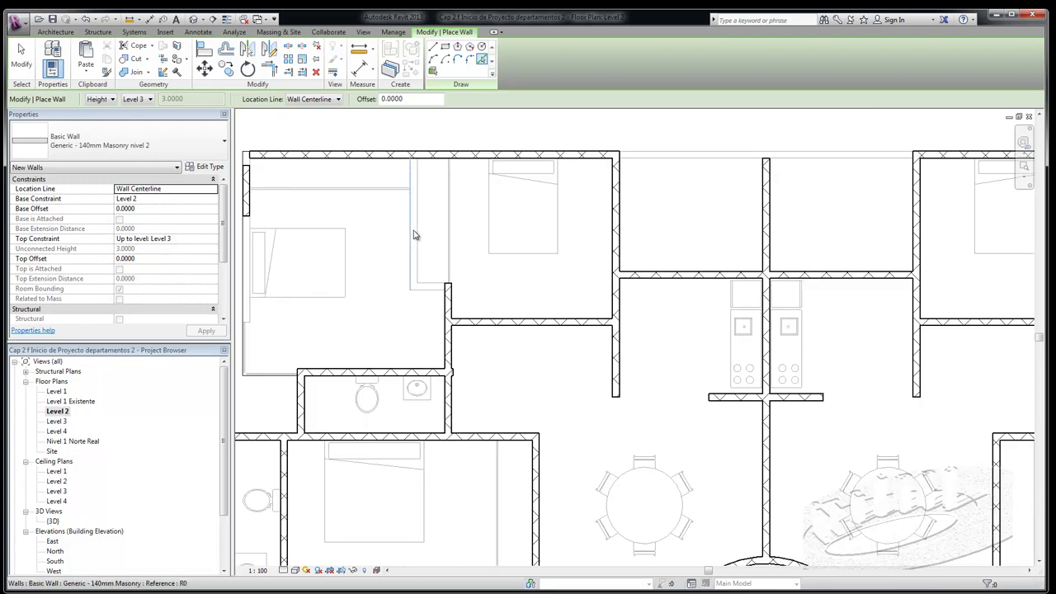
scroll(415, 235, up, 1)
click(415, 237)
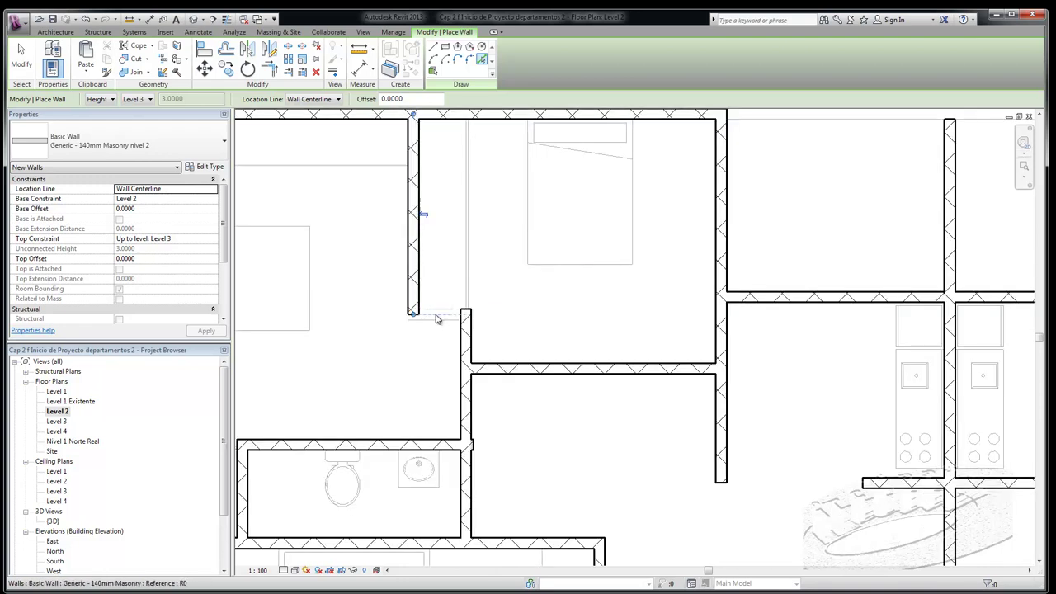
Zoom out to review all masonry walls on Level 2.
scroll(487, 285, down, 2)
scroll(405, 269, down, 2)
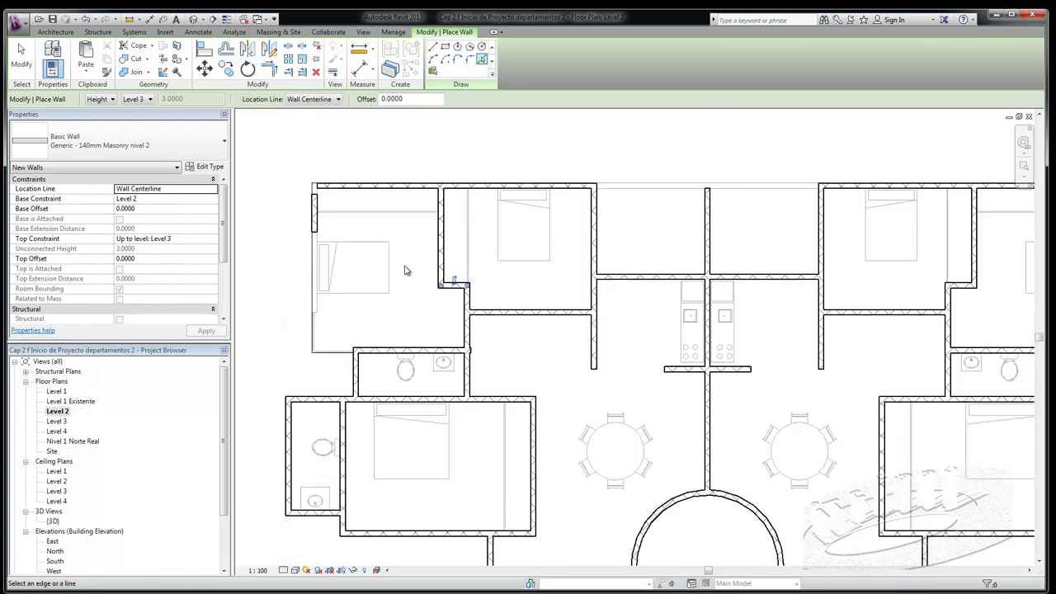
scroll(386, 270, down, 1)
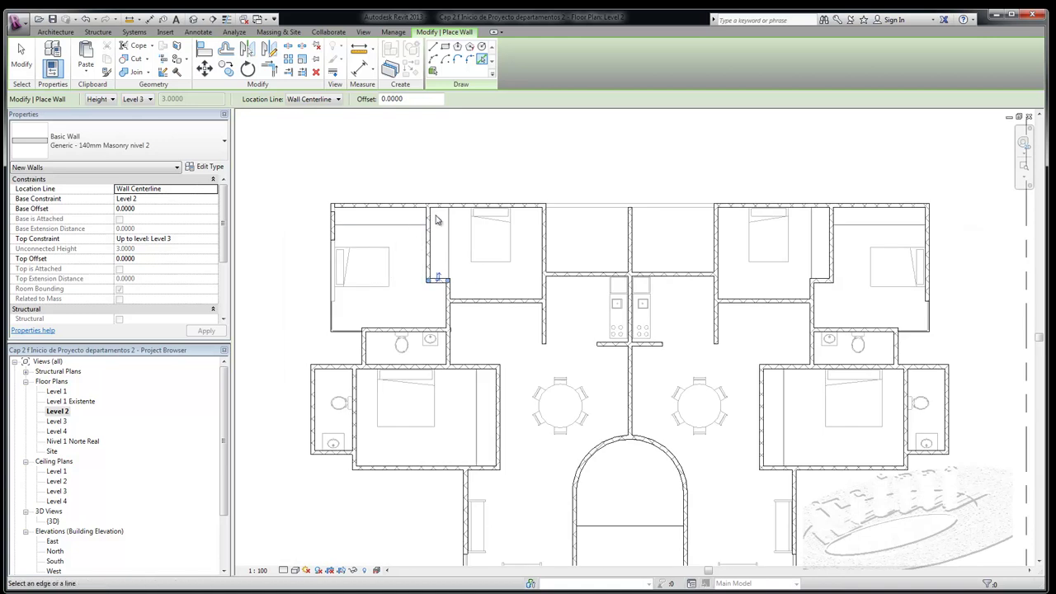
scroll(434, 206, down, 1)
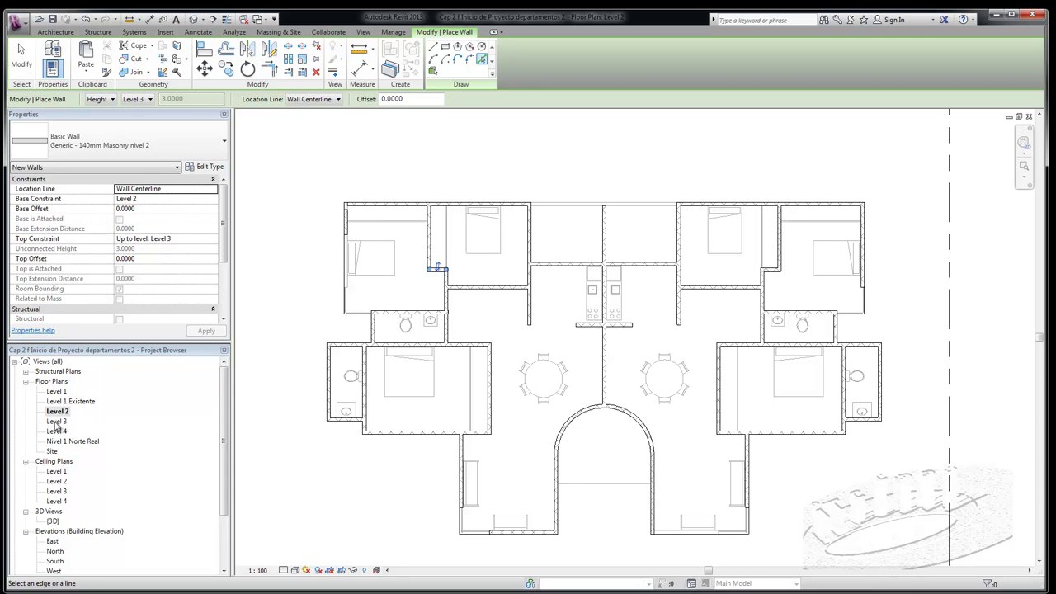
Open the Level 3 floor plan from the Project Browser and start the Wall tool.
double_click(57, 421)
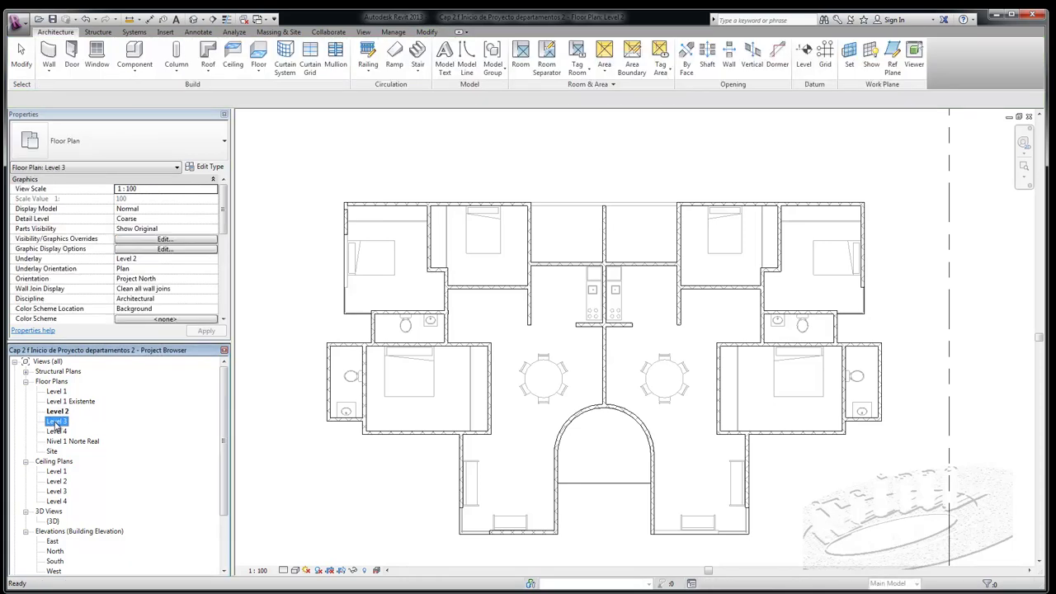
click(50, 52)
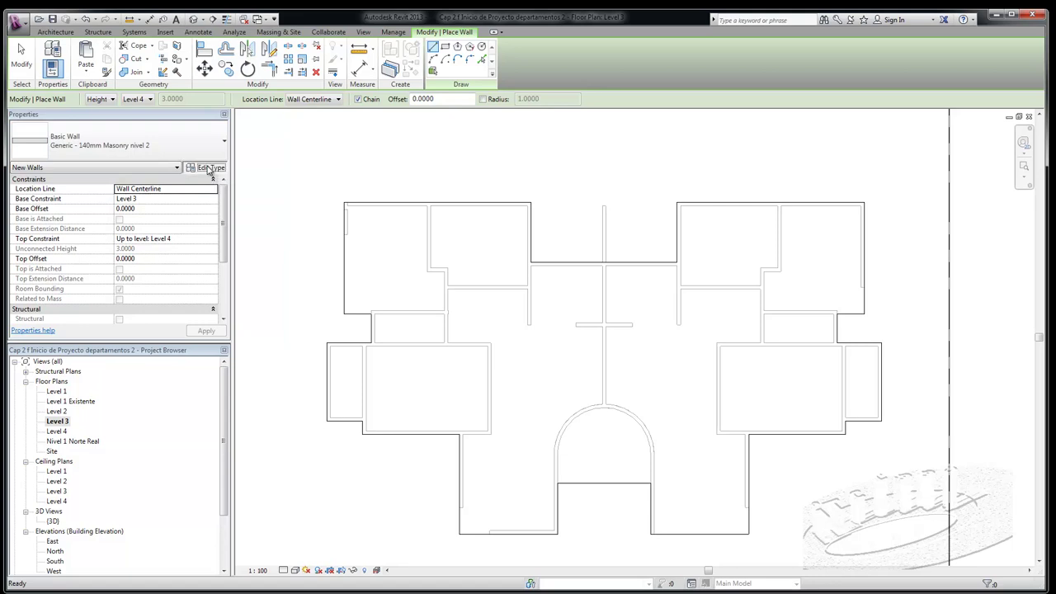
Duplicate the wall type as 'Generic - 140mm Masonry nivel 3' and switch to Pick Lines.
click(209, 169)
click(595, 182)
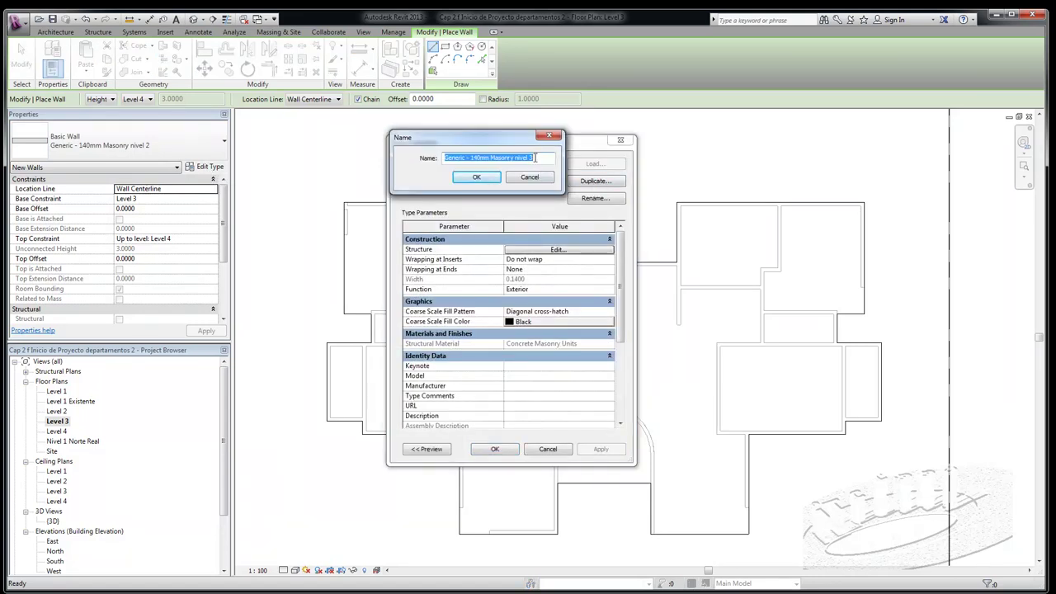
click(476, 179)
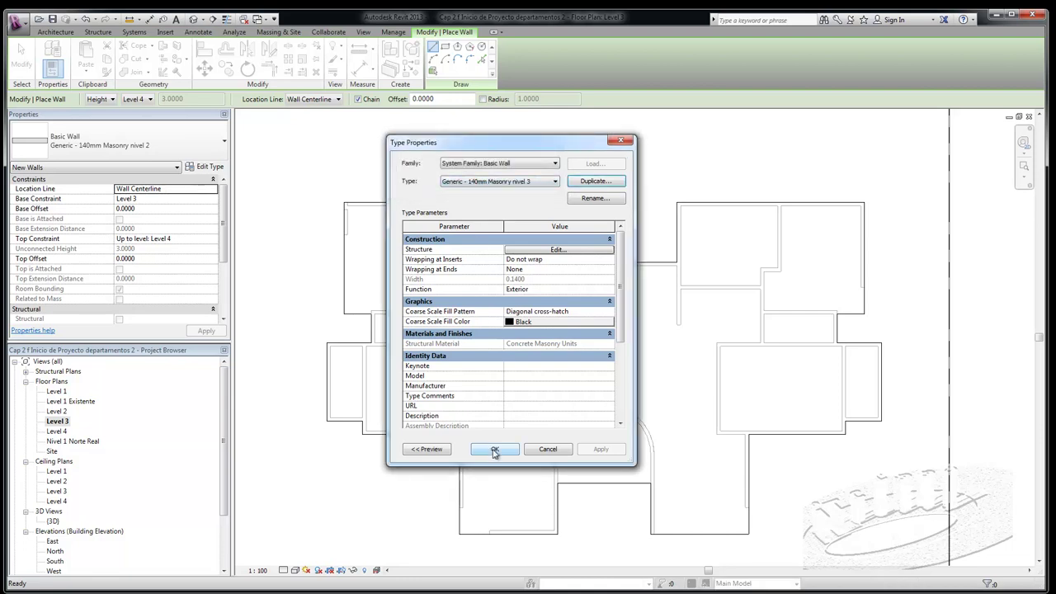
click(494, 452)
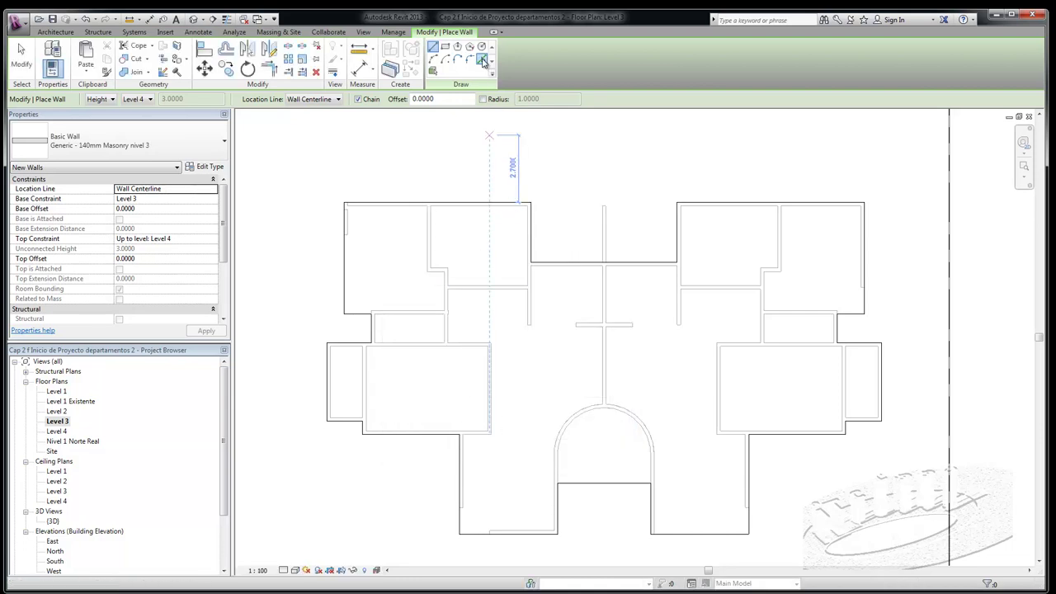
click(483, 61)
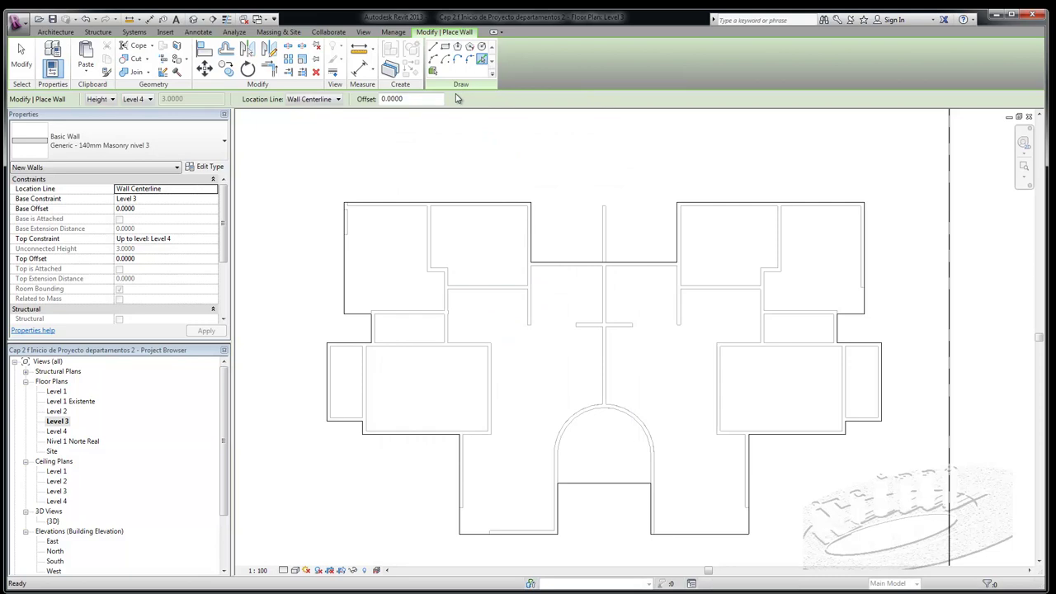
Pick the left apartment's top outer edge and interior plan lines to create Level 3 masonry walls.
scroll(393, 208, up, 3)
click(401, 211)
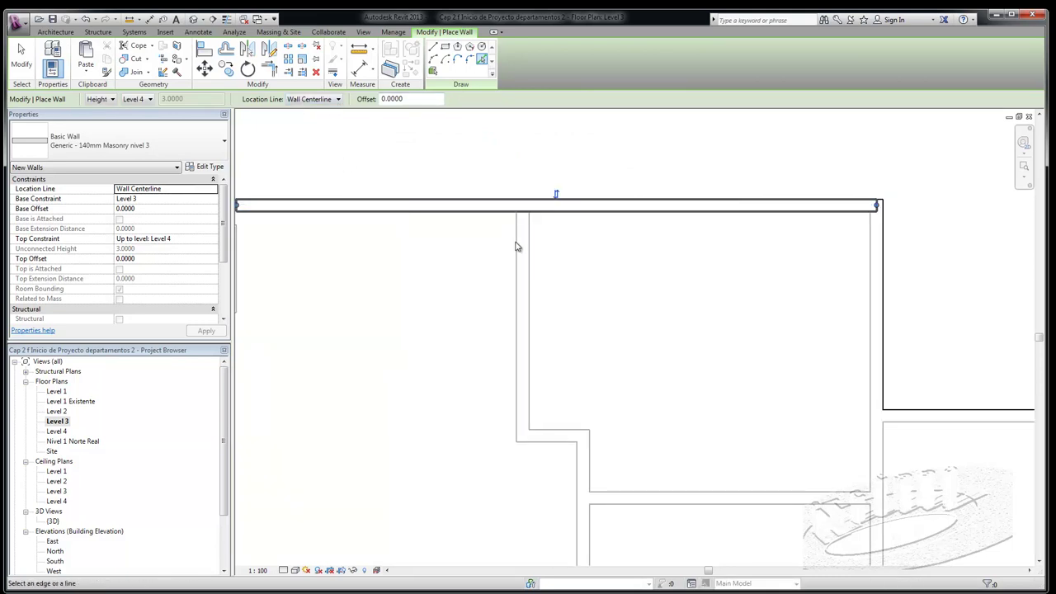
click(521, 251)
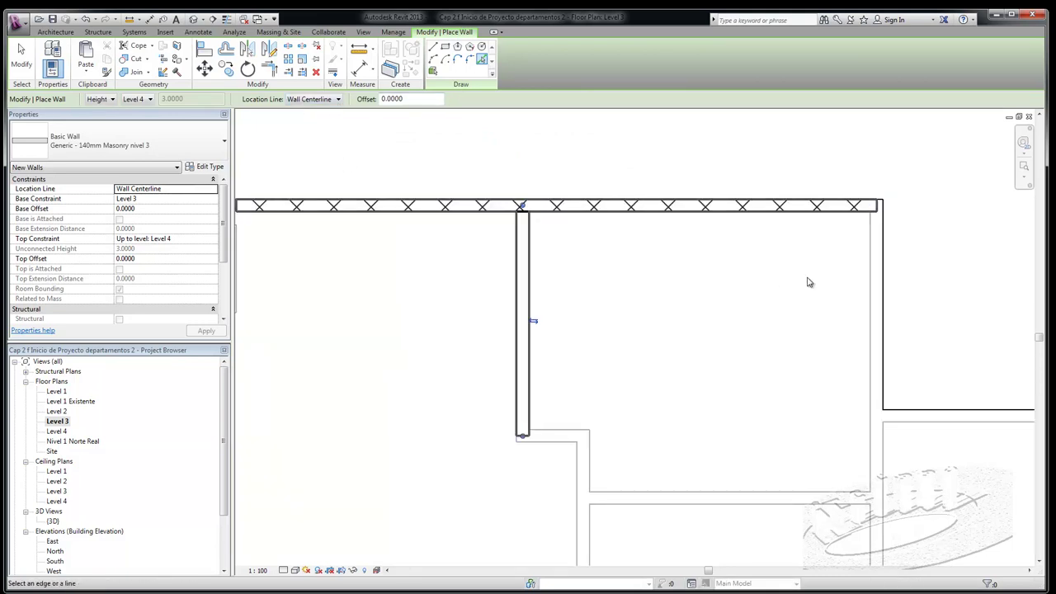
click(879, 271)
click(752, 501)
click(561, 440)
click(587, 464)
scroll(559, 349, down, 2)
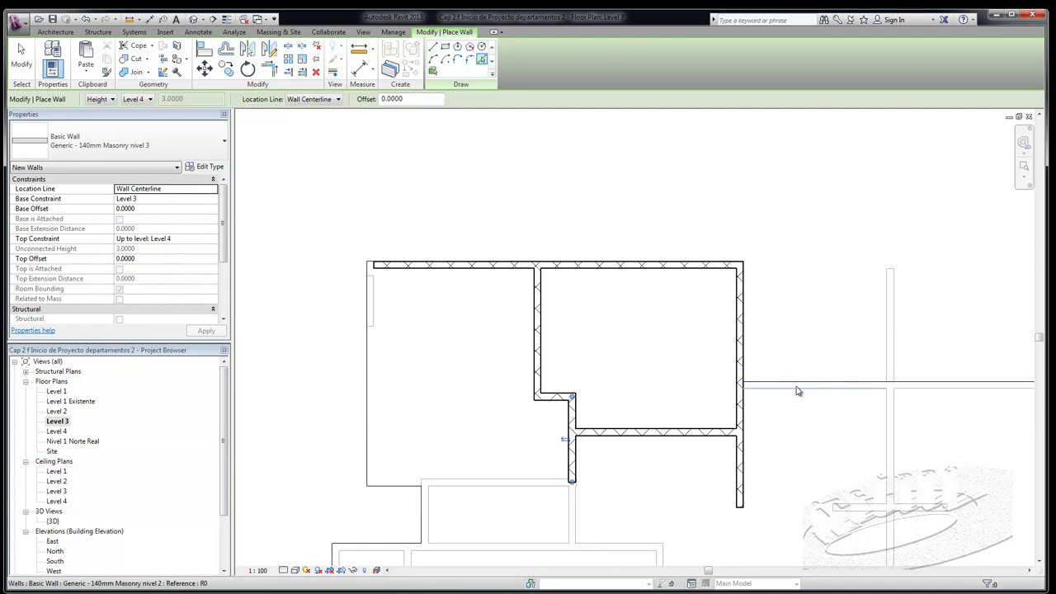
click(795, 385)
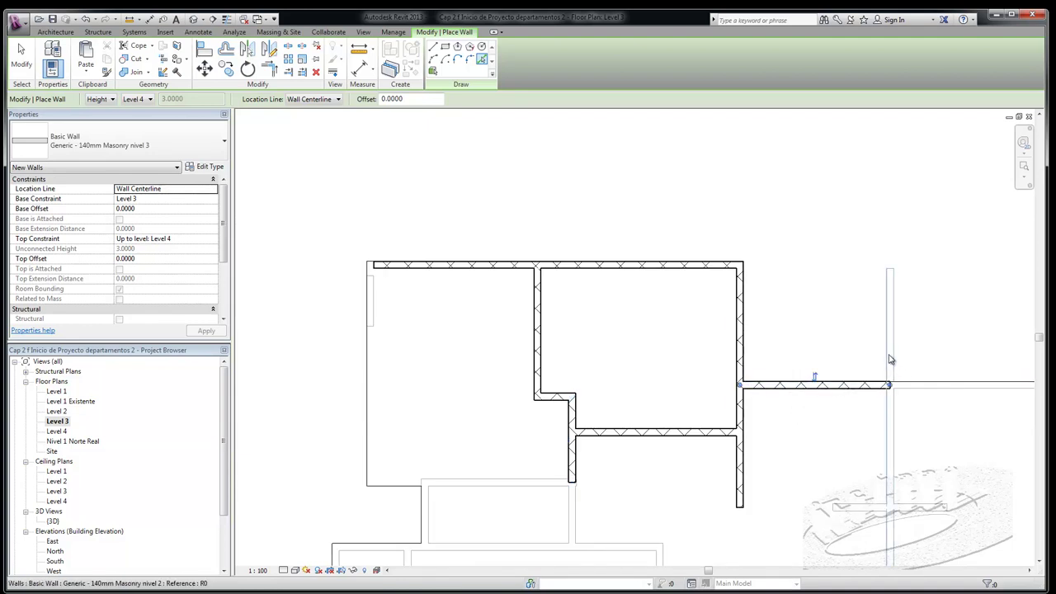
scroll(891, 353, up, 2)
click(891, 355)
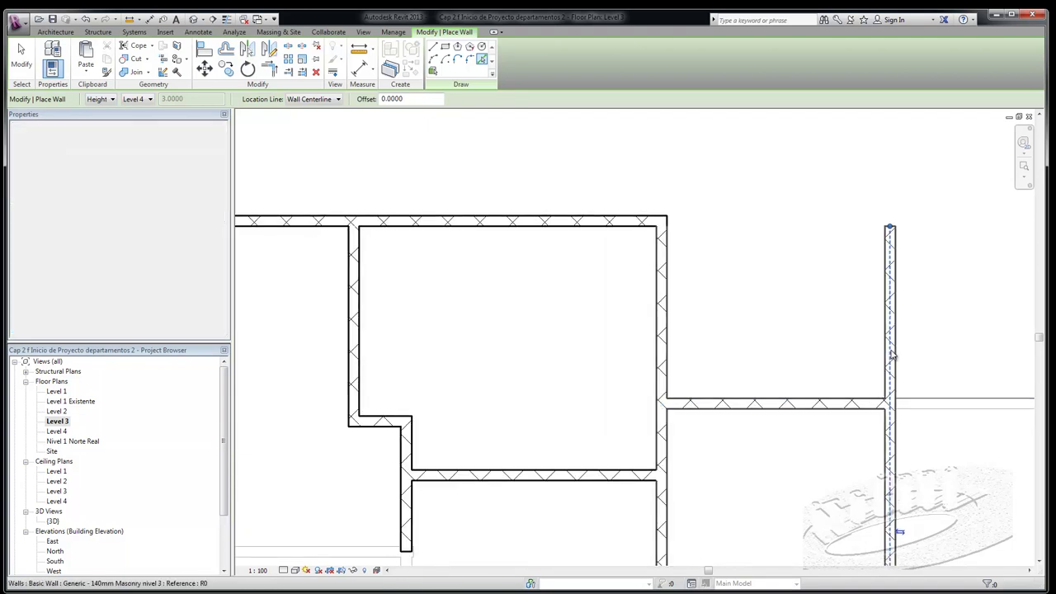
click(926, 408)
scroll(767, 318, down, 1)
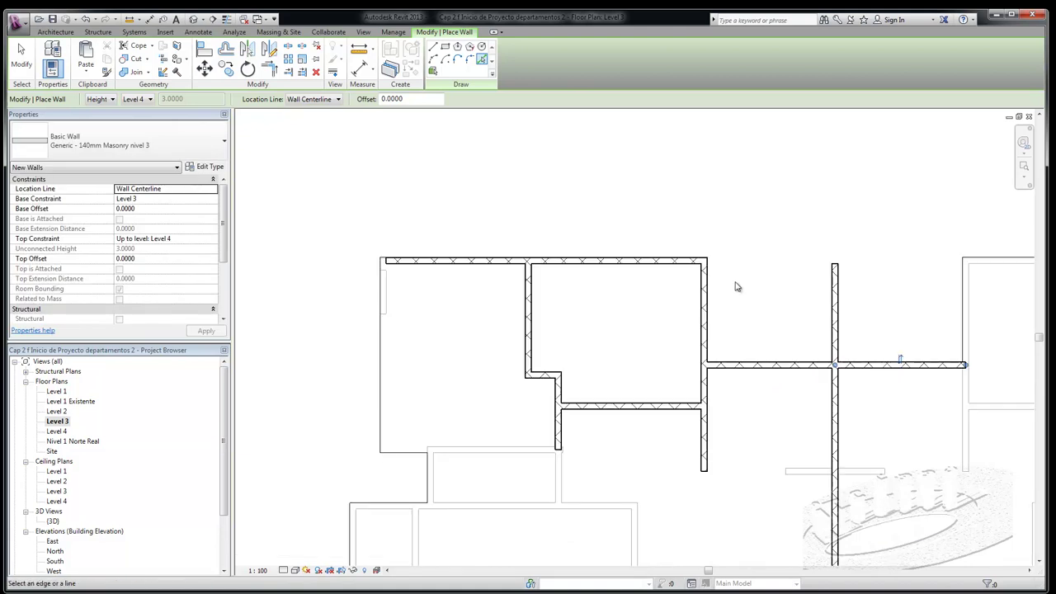
scroll(735, 285, down, 1)
scroll(920, 309, up, 2)
click(905, 314)
click(963, 224)
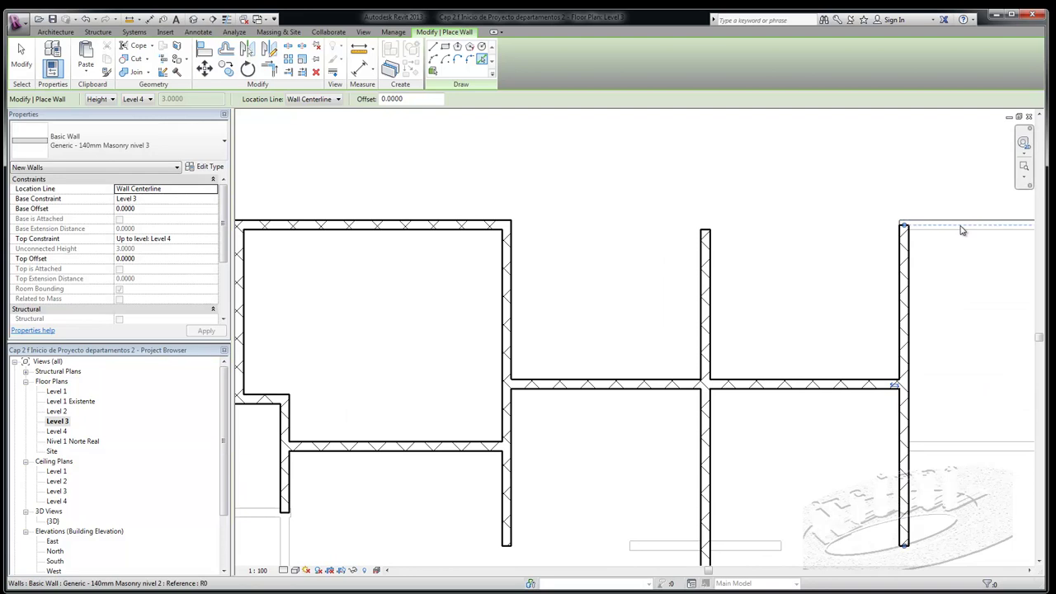
click(956, 448)
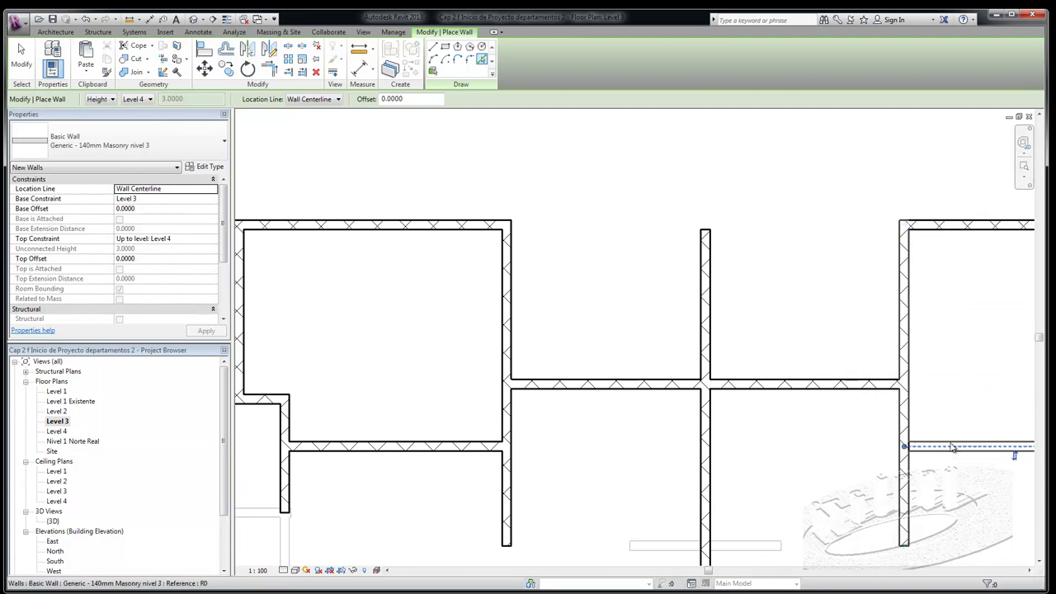
Add masonry walls along the remaining bedroom and room edges of the left apartment.
scroll(818, 203, down, 2)
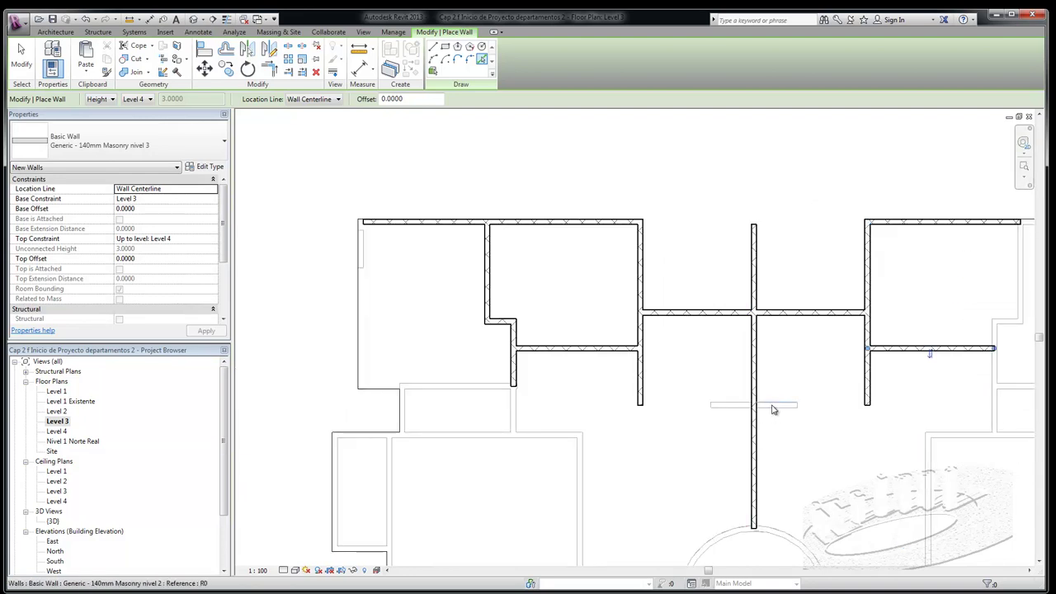
scroll(773, 410, up, 2)
scroll(768, 407, up, 2)
click(768, 408)
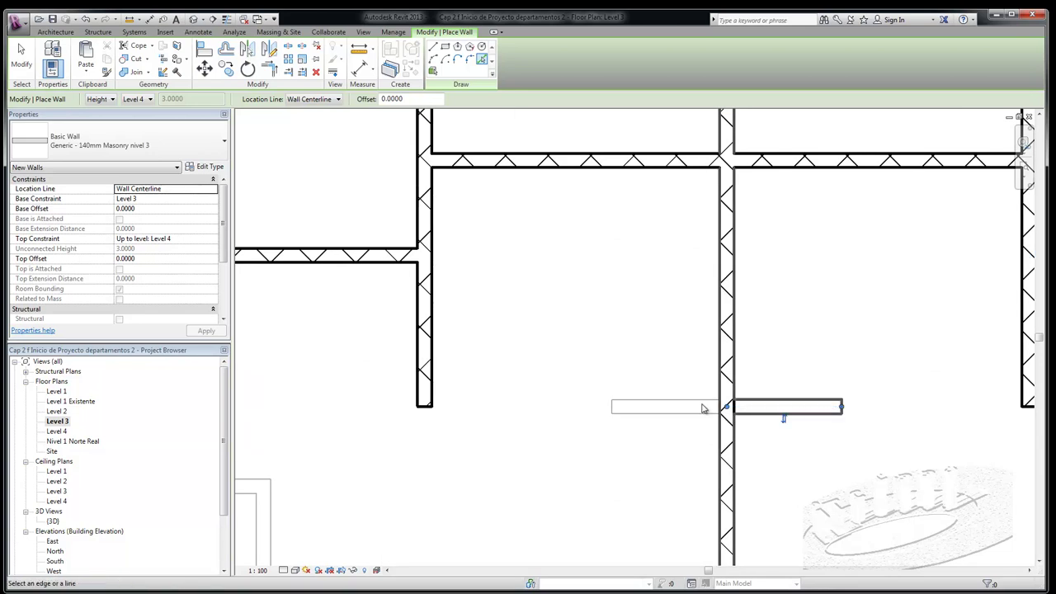
click(674, 406)
scroll(674, 397, down, 3)
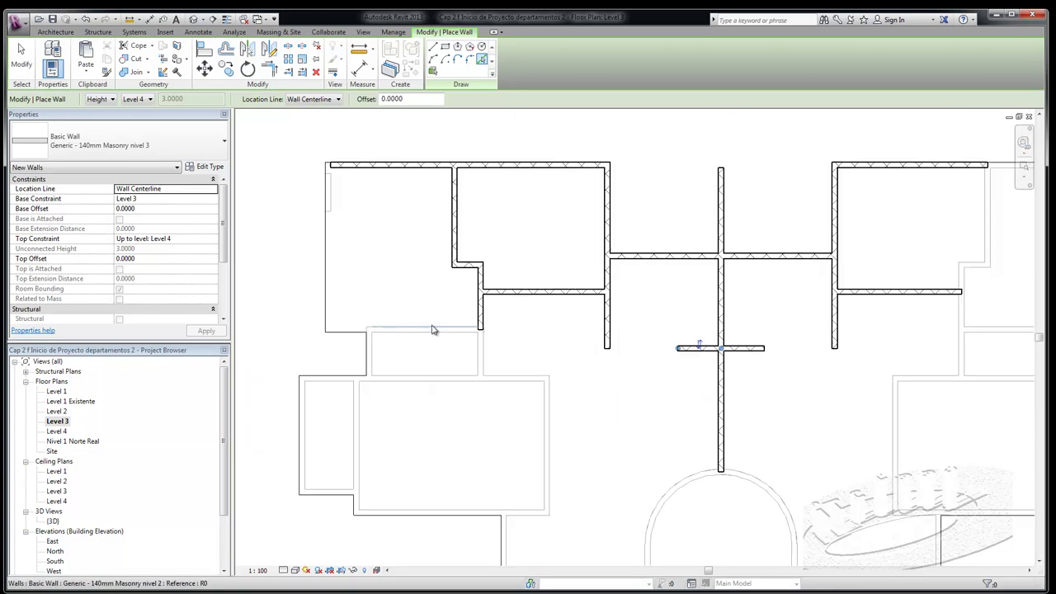
scroll(432, 330, up, 2)
click(429, 336)
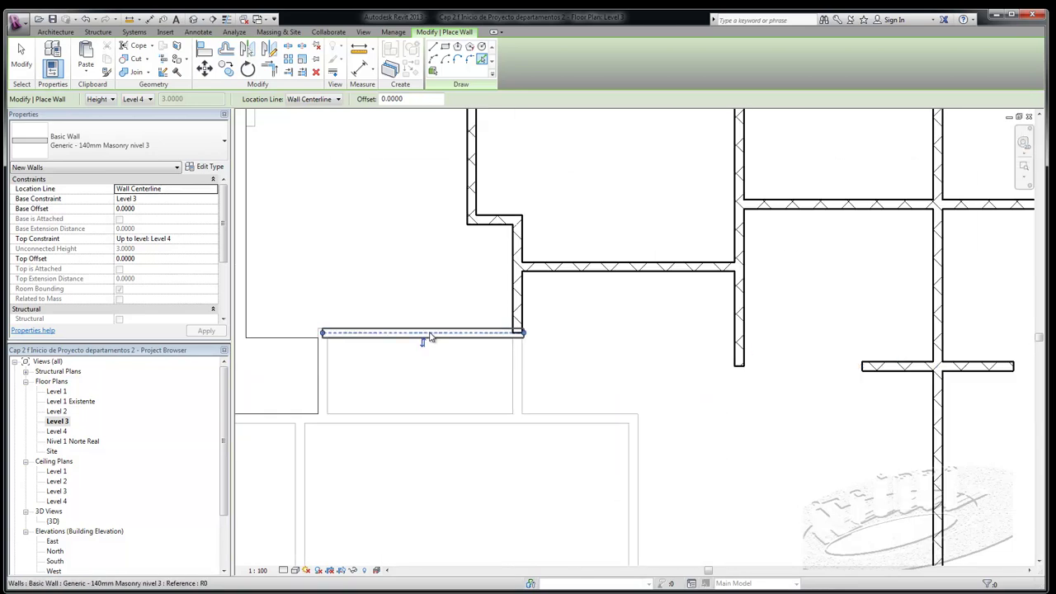
click(518, 377)
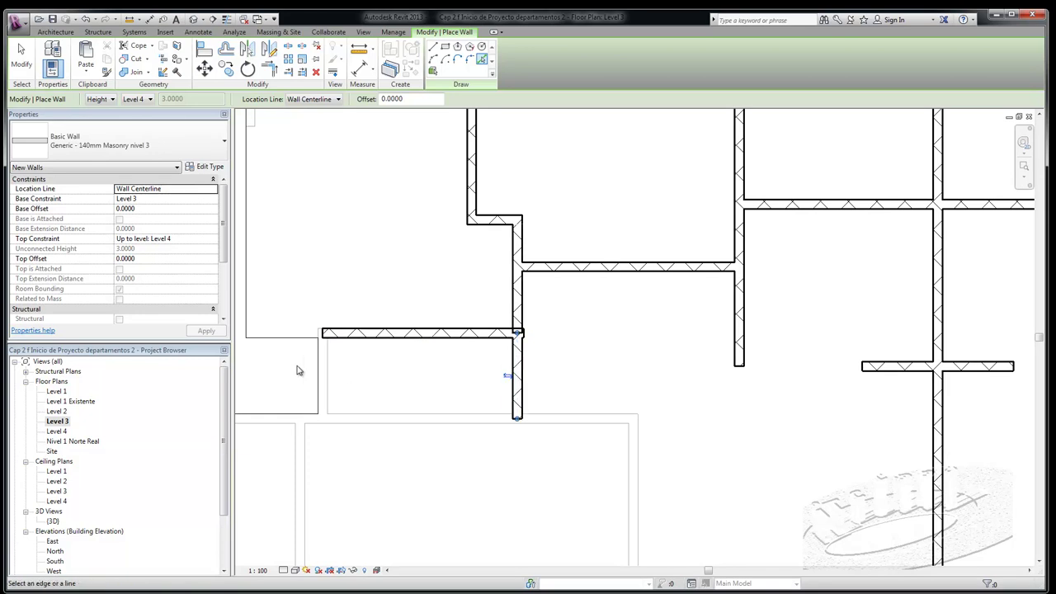
scroll(299, 369, up, 2)
click(337, 381)
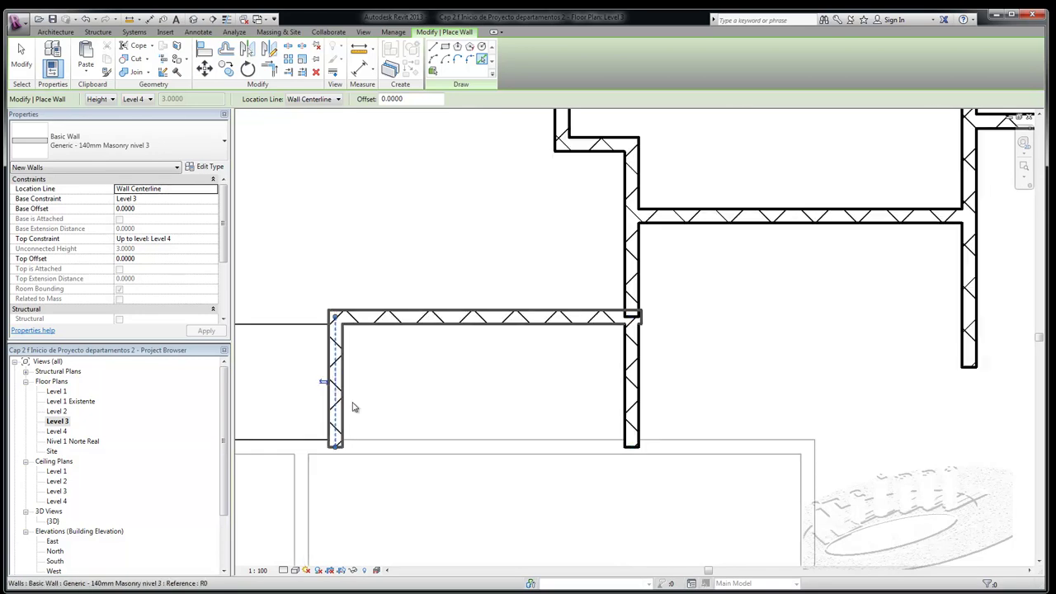
scroll(627, 330, down, 2)
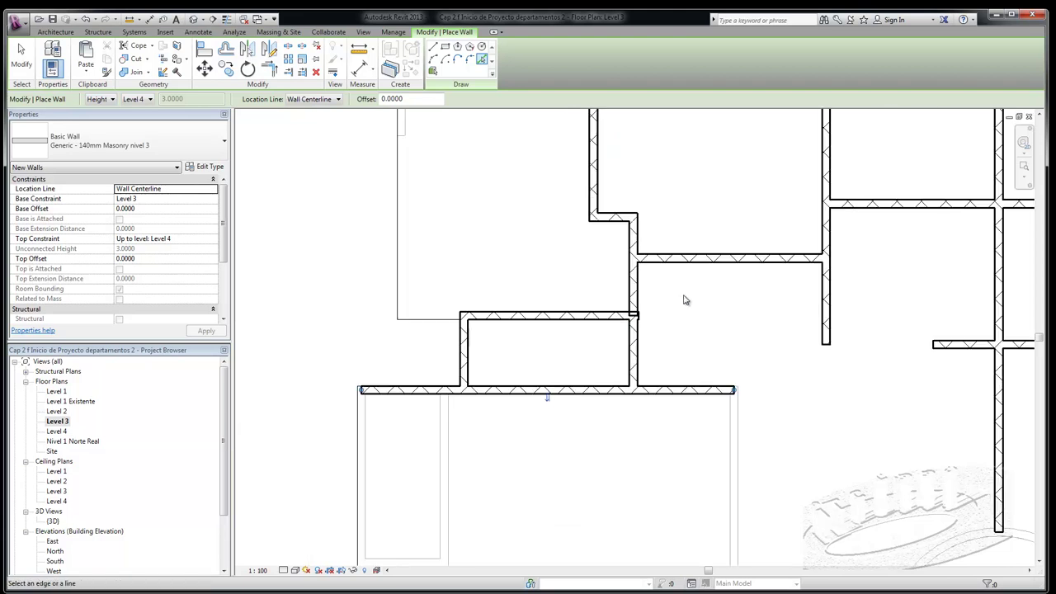
scroll(542, 377, up, 1)
scroll(410, 420, up, 1)
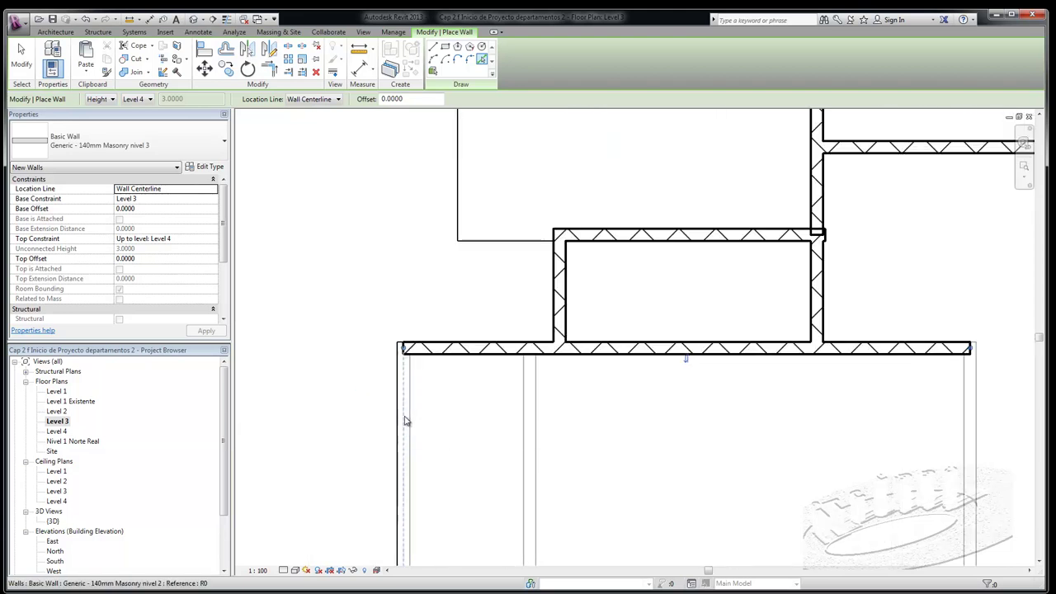
click(404, 422)
click(531, 418)
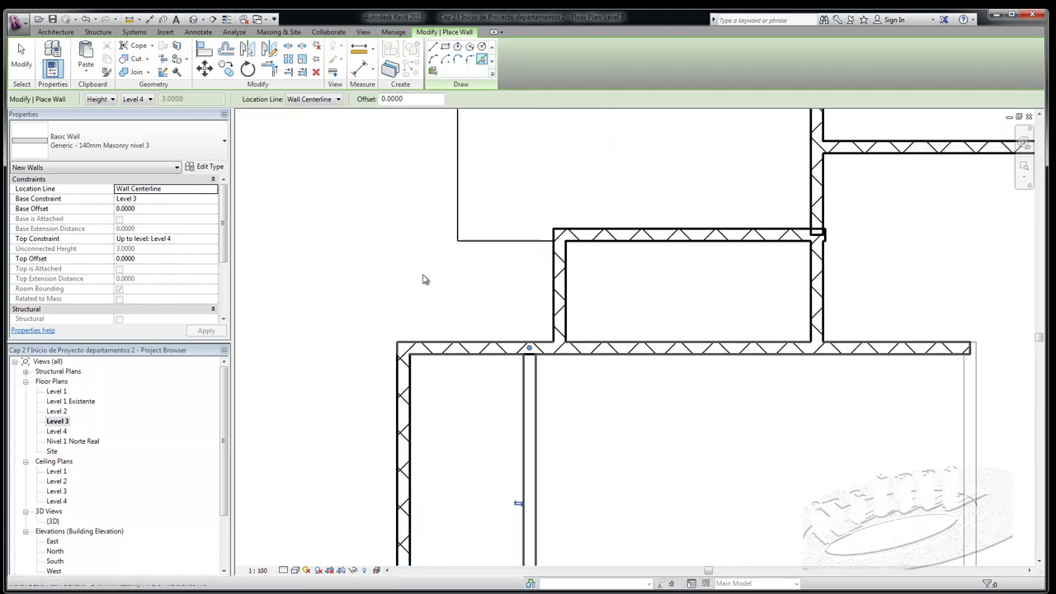
scroll(401, 248, down, 2)
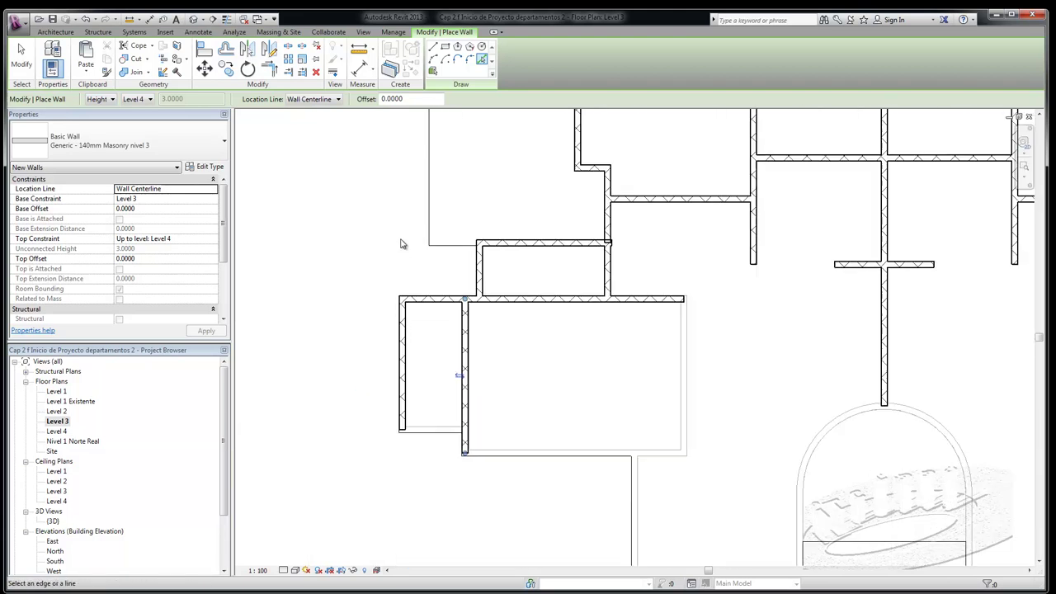
scroll(685, 379, up, 2)
click(683, 380)
click(632, 498)
click(608, 529)
Add a wall on the bottom line and straight walls on both sides of the arched stair.
scroll(552, 325, down, 2)
scroll(555, 272, down, 2)
scroll(641, 462, up, 3)
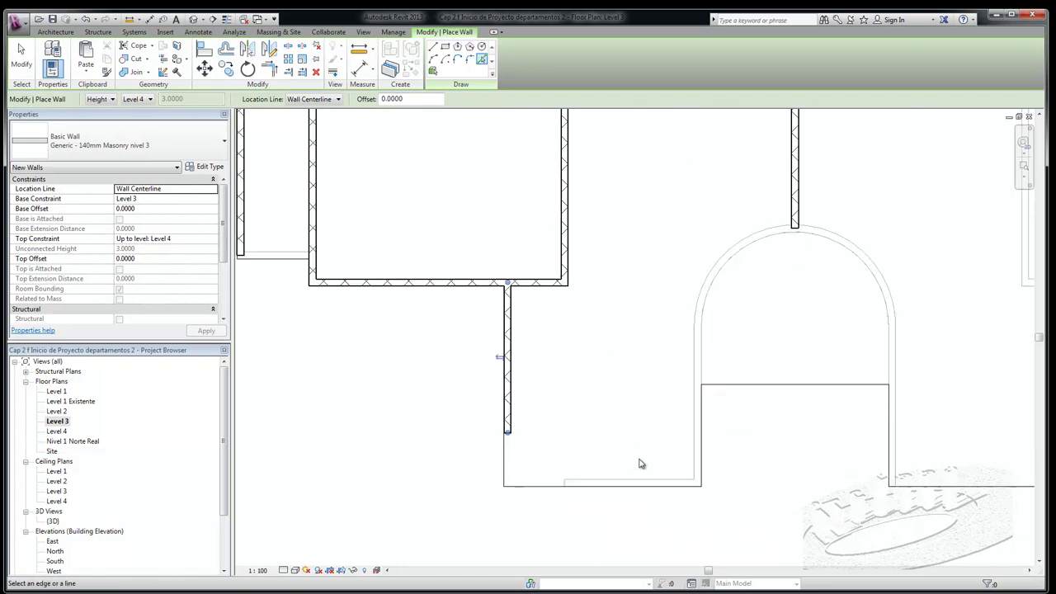
scroll(639, 492, up, 1)
click(638, 492)
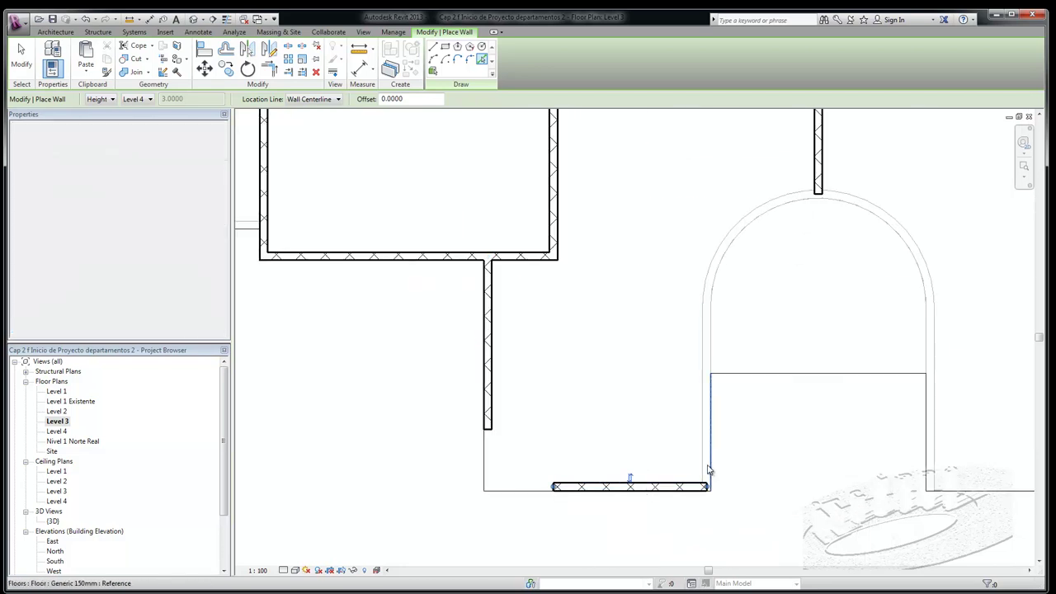
click(708, 469)
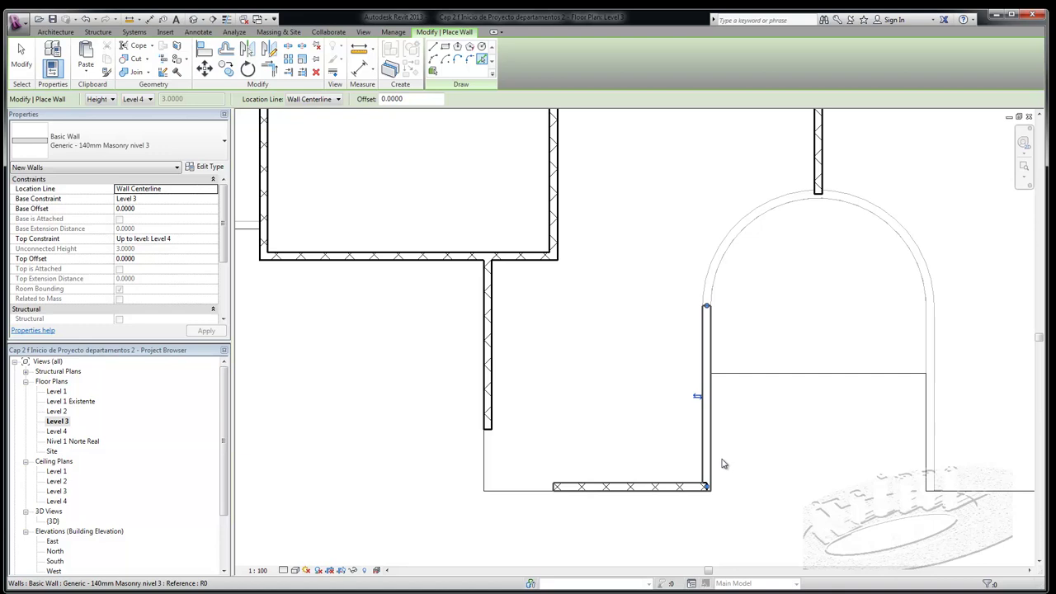
click(924, 458)
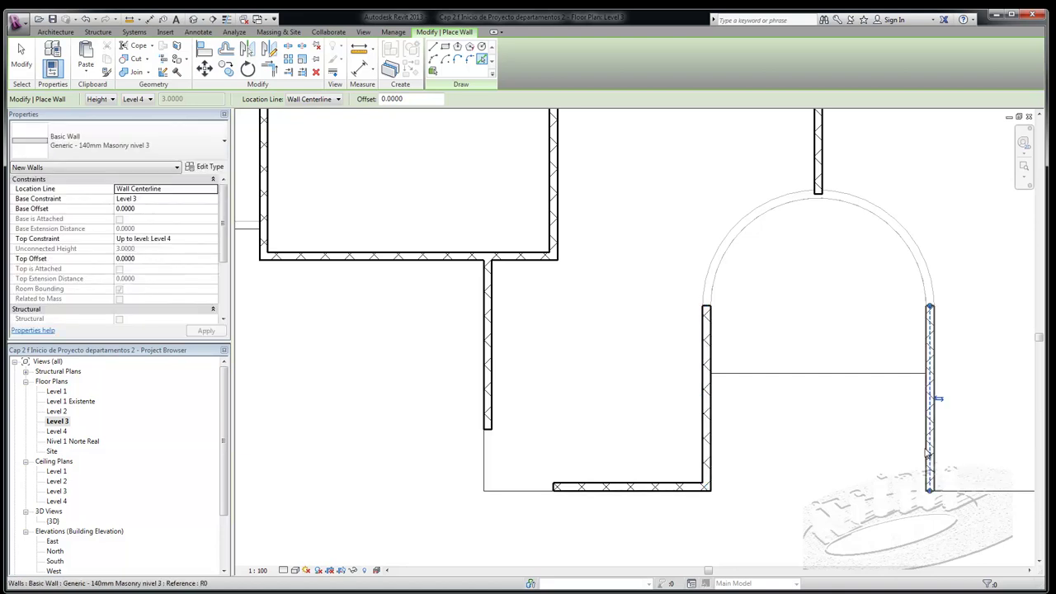
scroll(927, 278, up, 4)
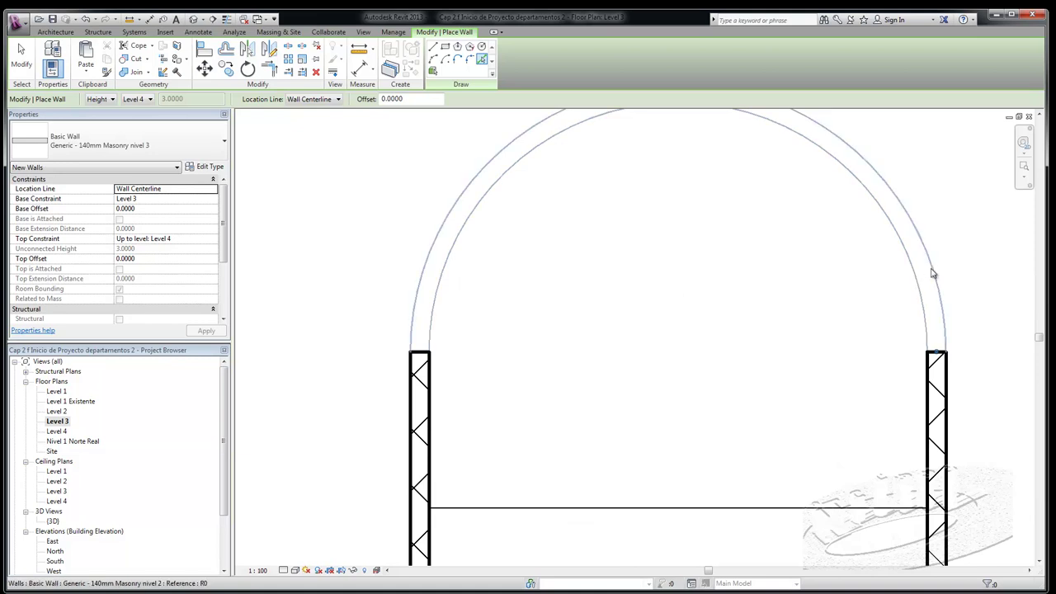
Create a curved wall along the stair arc with Location Line set to Finish Face: Interior.
click(339, 99)
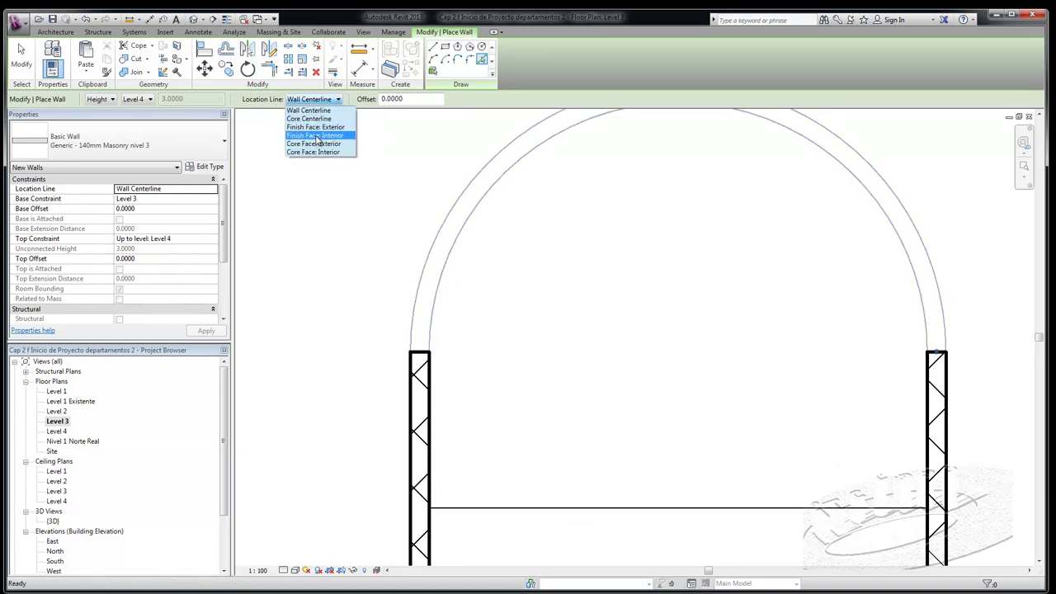
click(317, 136)
click(470, 221)
scroll(504, 325, down, 2)
scroll(499, 329, down, 1)
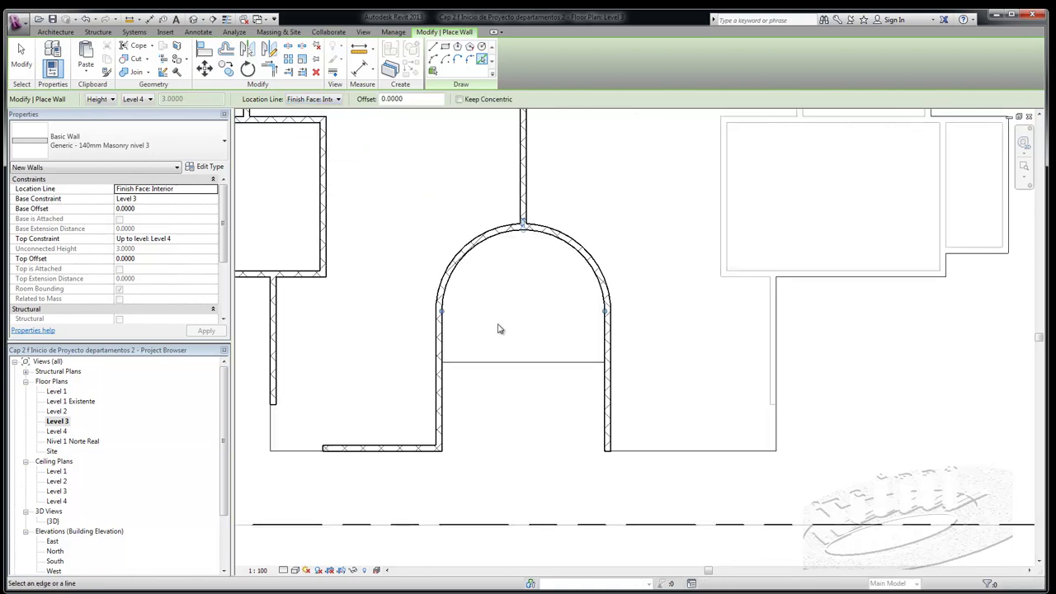
Switch Location Line back to Wall Centerline and add a wall on the room's vertical edge.
click(339, 99)
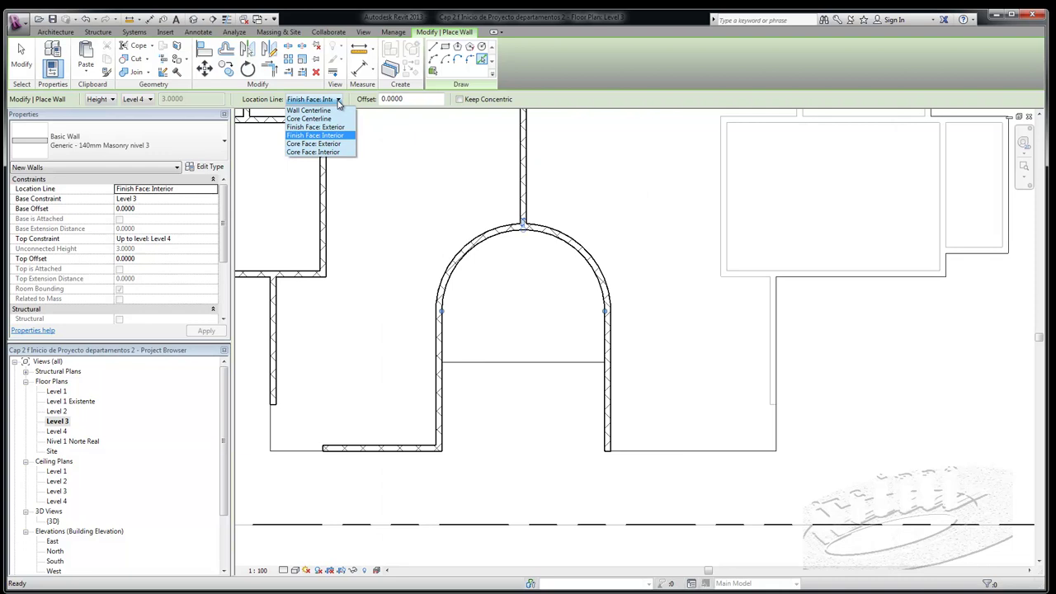
click(314, 112)
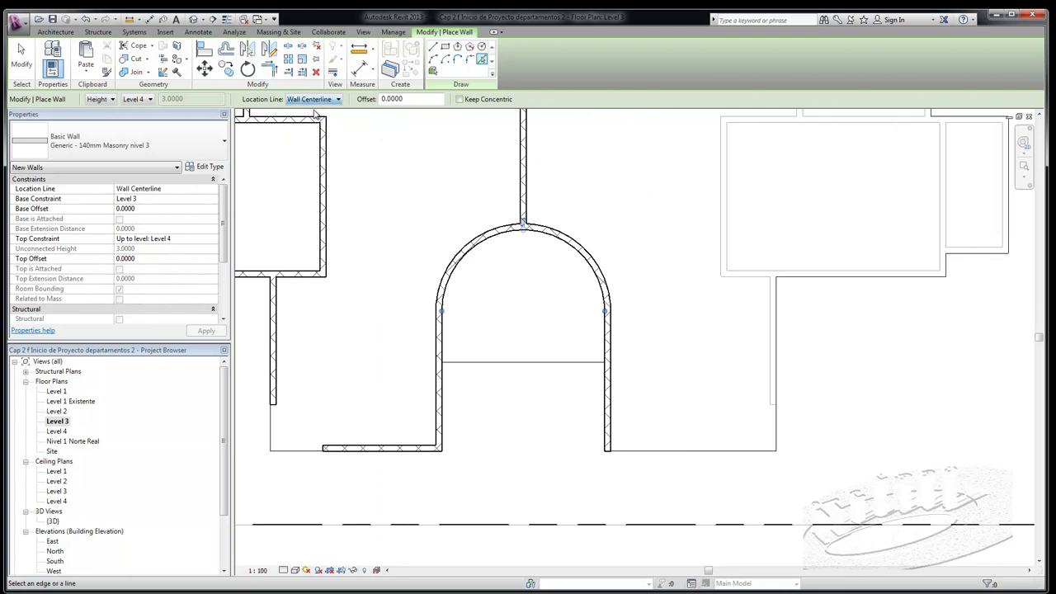
scroll(775, 388, up, 2)
click(772, 379)
Pick the right unit's upper room edges to create enclosing horizontal and vertical masonry walls.
click(693, 154)
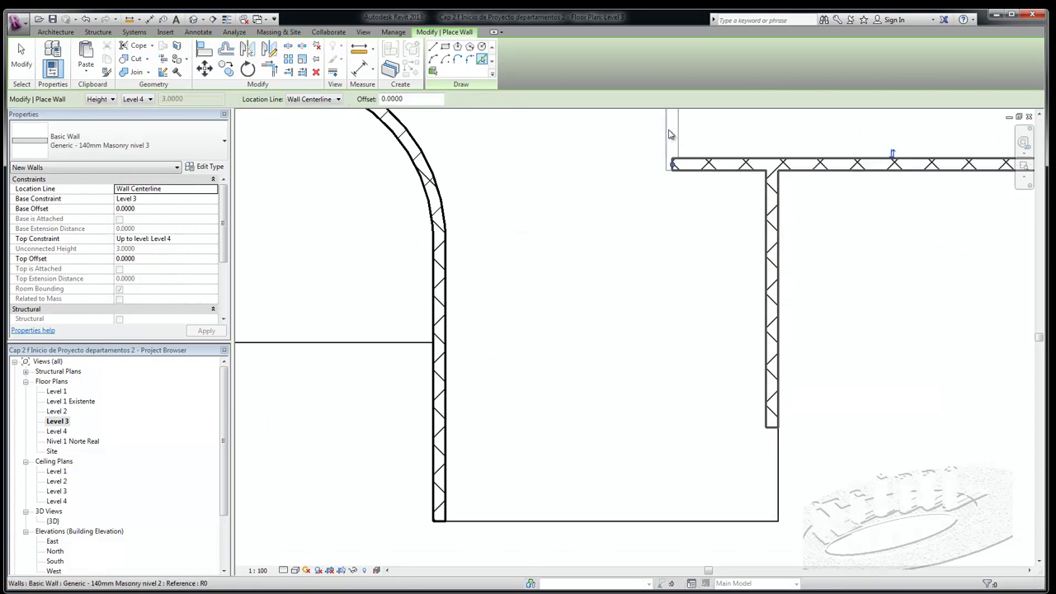
scroll(566, 409, down, 3)
scroll(627, 363, down, 2)
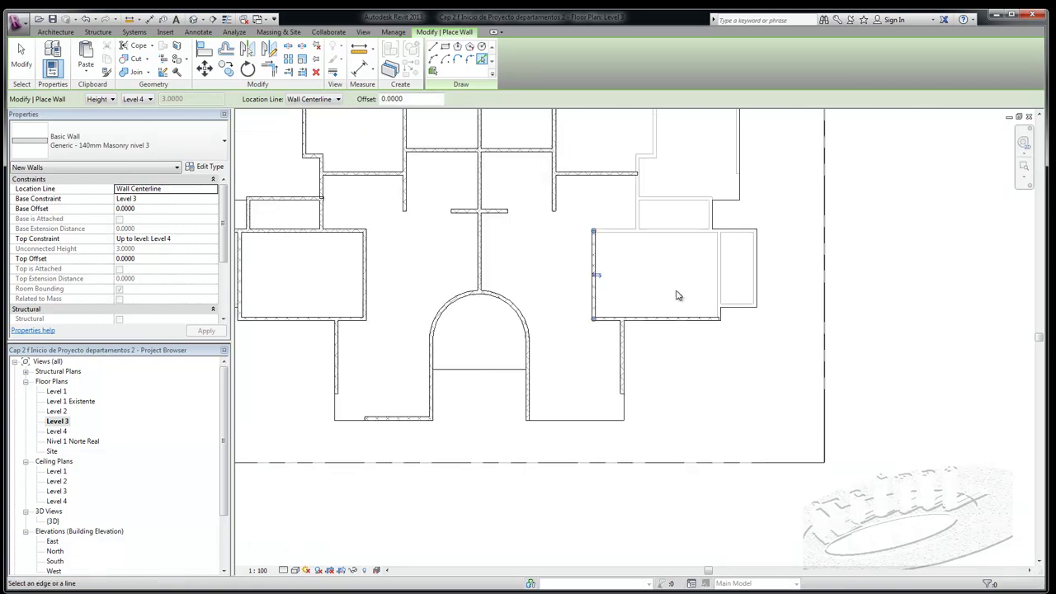
scroll(700, 165, up, 3)
scroll(634, 286, up, 2)
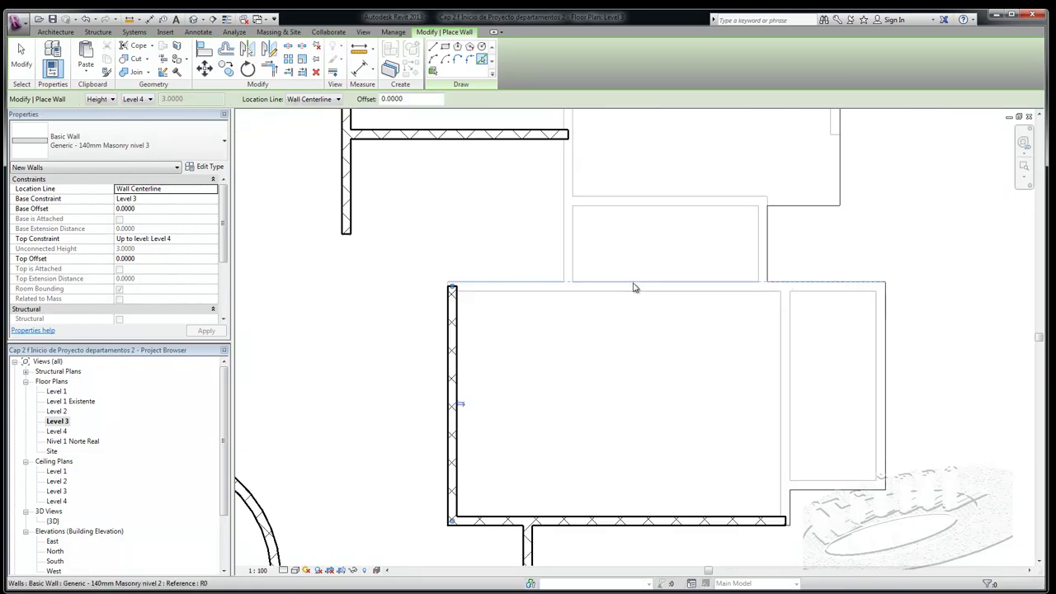
click(614, 277)
click(568, 248)
click(570, 175)
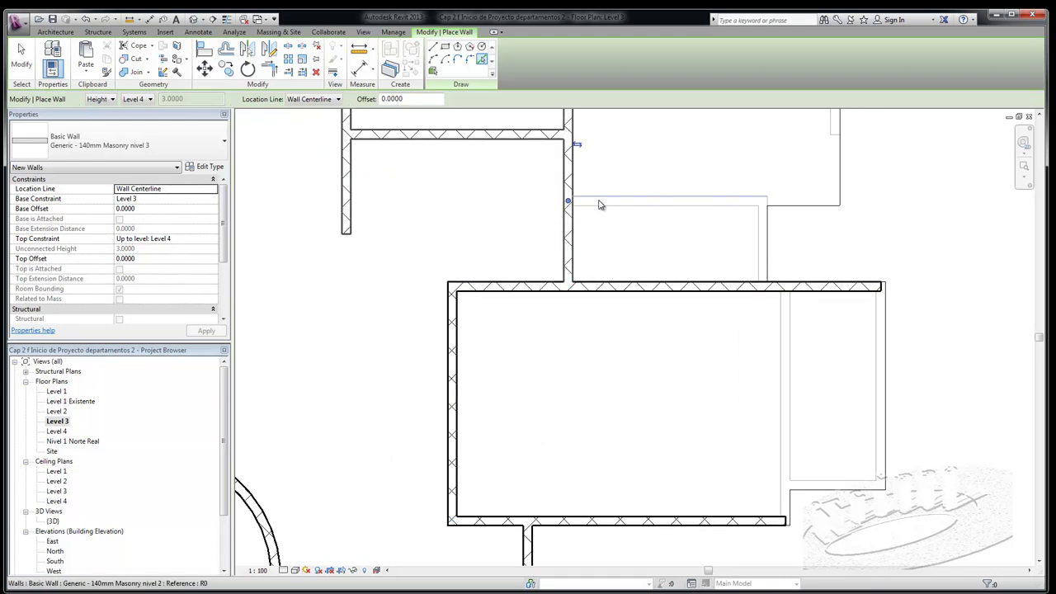
click(601, 205)
click(763, 235)
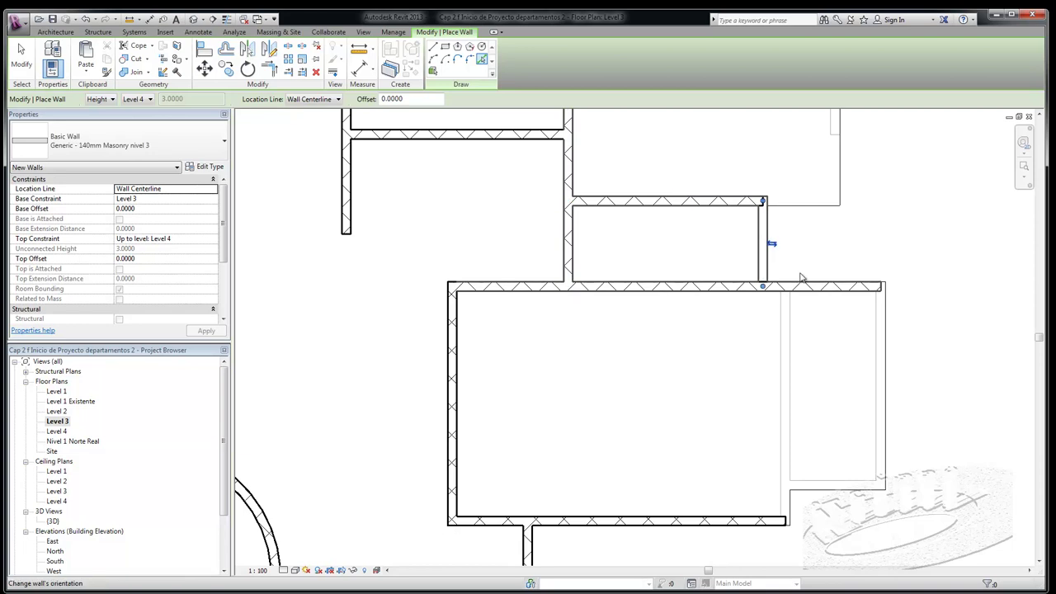
Add walls down the right rooms' sides, their bottom edge, and around the bathroom corner notch.
click(784, 323)
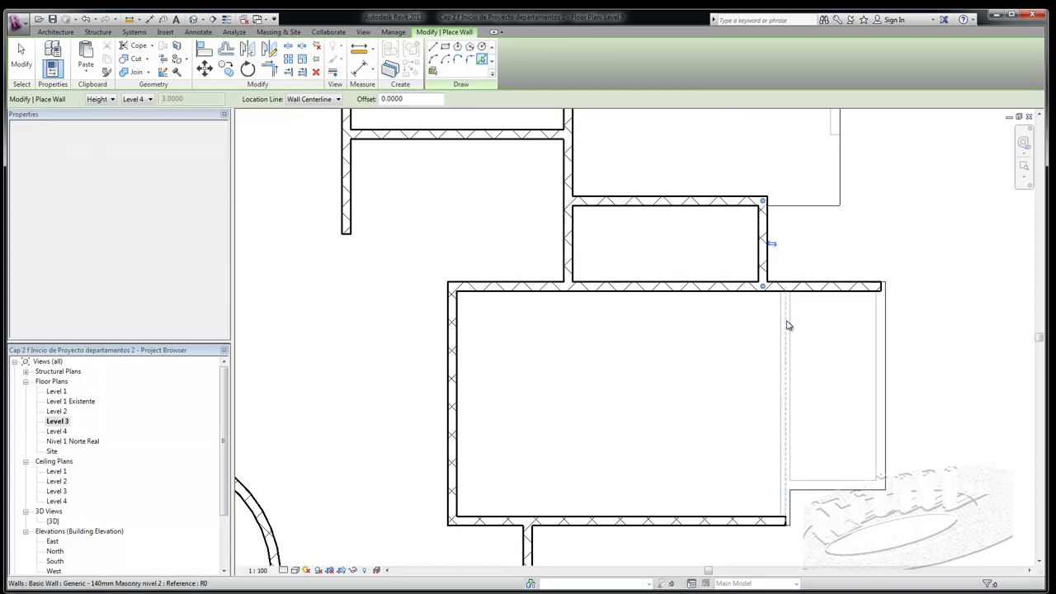
click(880, 333)
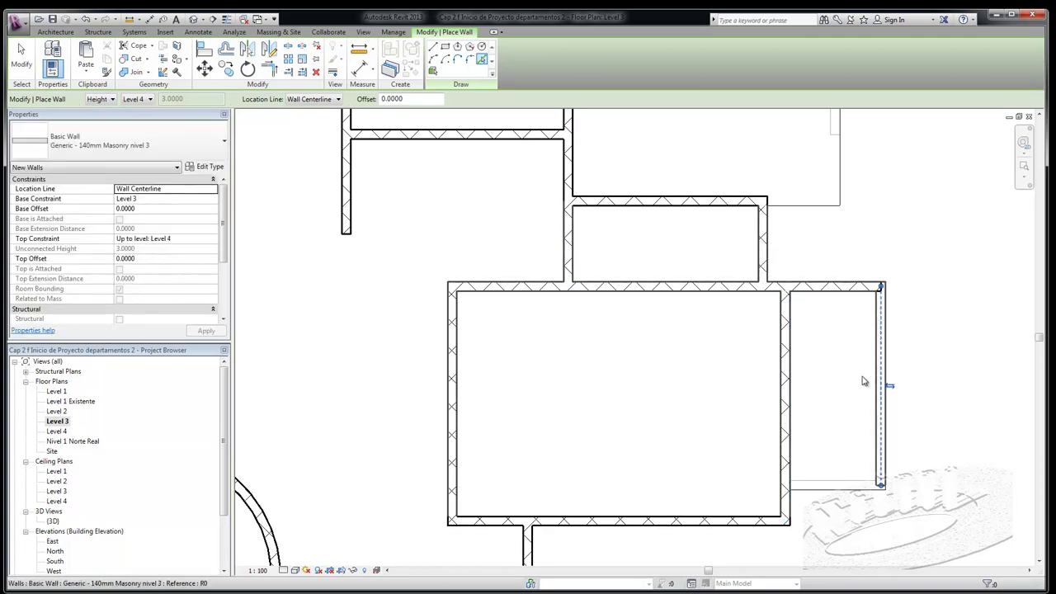
click(833, 487)
scroll(784, 454, down, 2)
scroll(749, 428, down, 1)
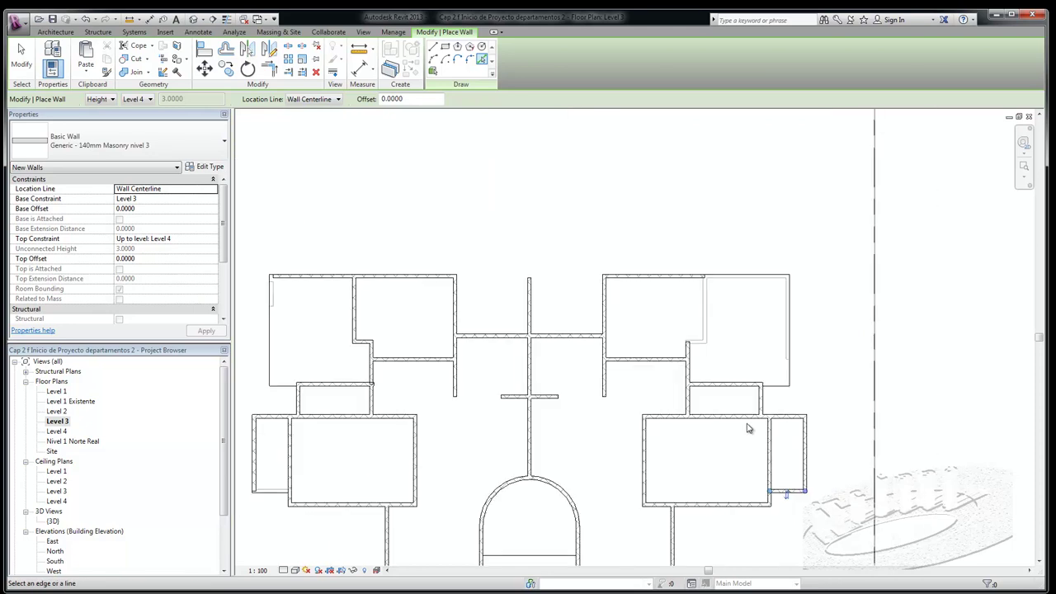
scroll(693, 289, up, 1)
scroll(718, 326, up, 1)
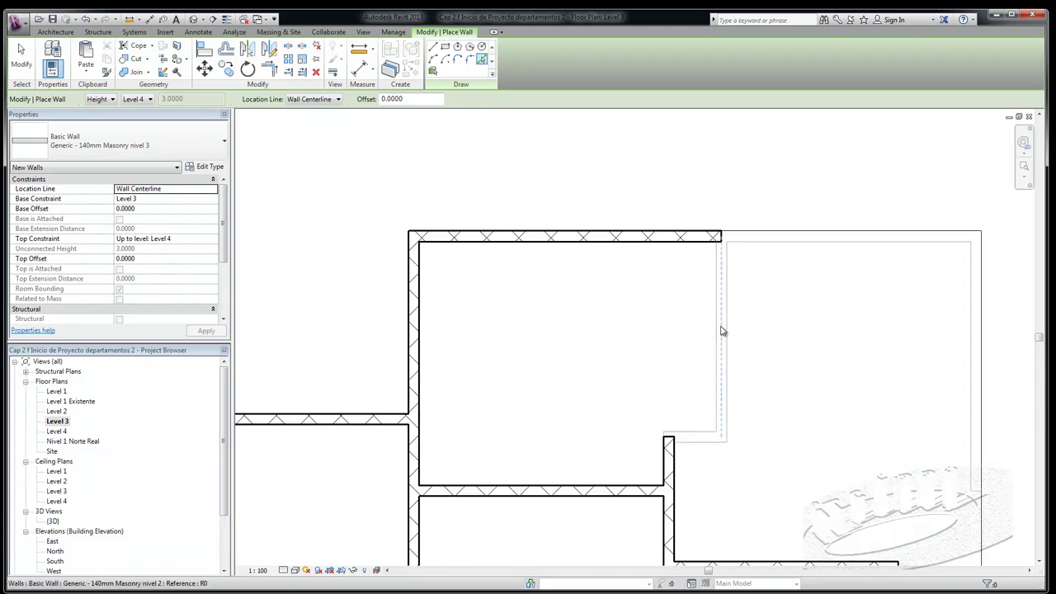
click(722, 438)
click(697, 441)
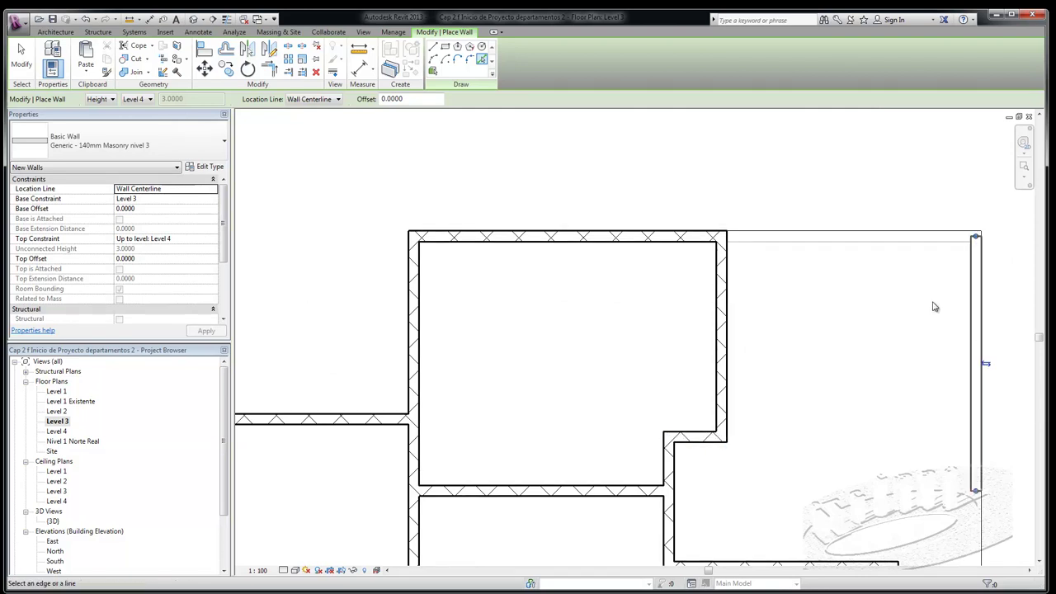
click(905, 241)
scroll(776, 174, down, 2)
scroll(792, 156, down, 2)
scroll(799, 153, down, 1)
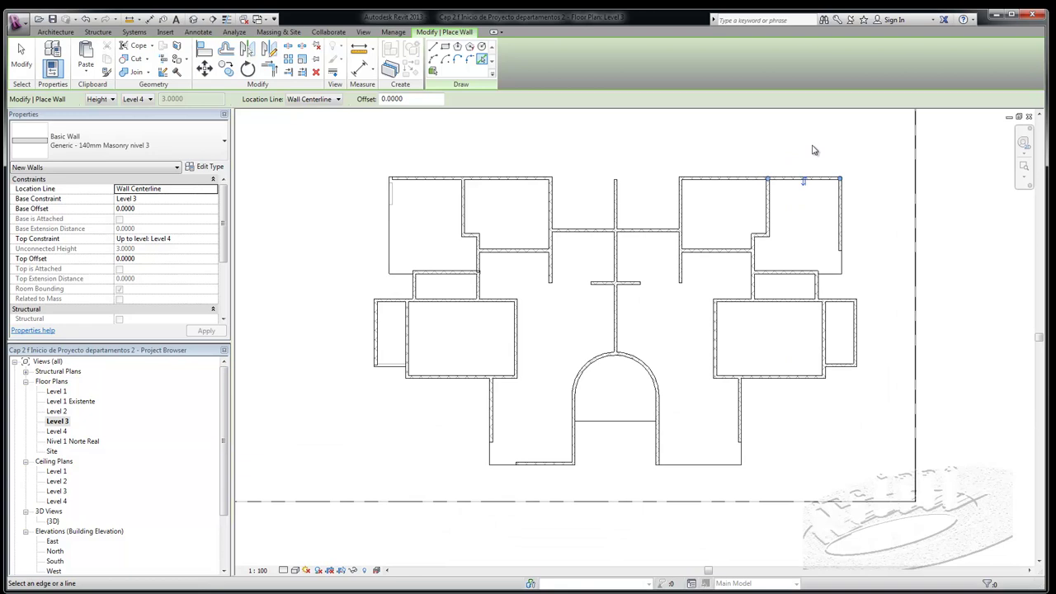
scroll(693, 469, up, 3)
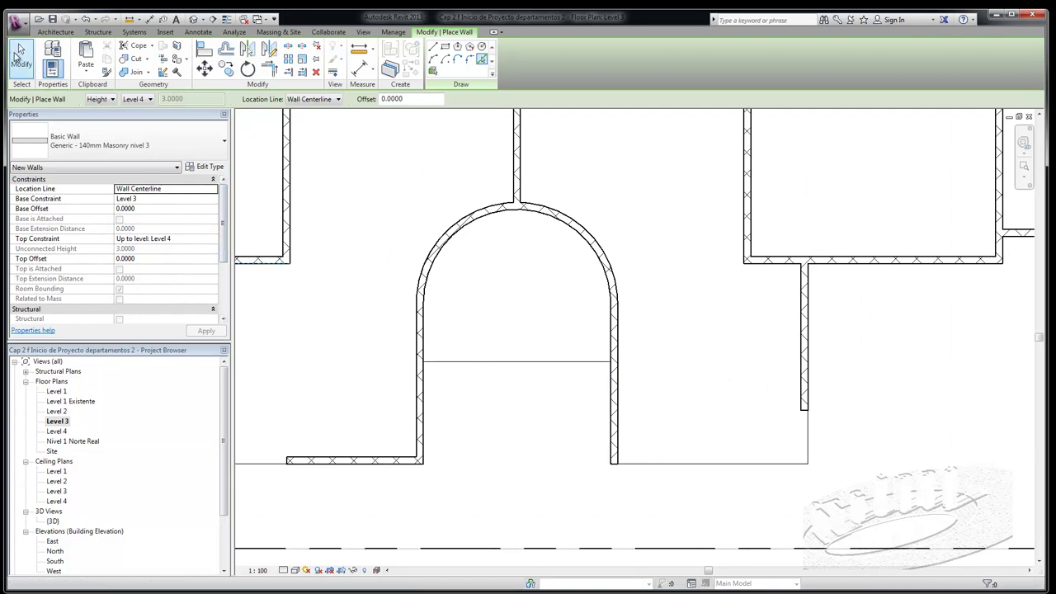
Set the Level 3 plan's underlay to Level 1 in Properties and apply it.
key(Escape)
key(Escape)
click(200, 263)
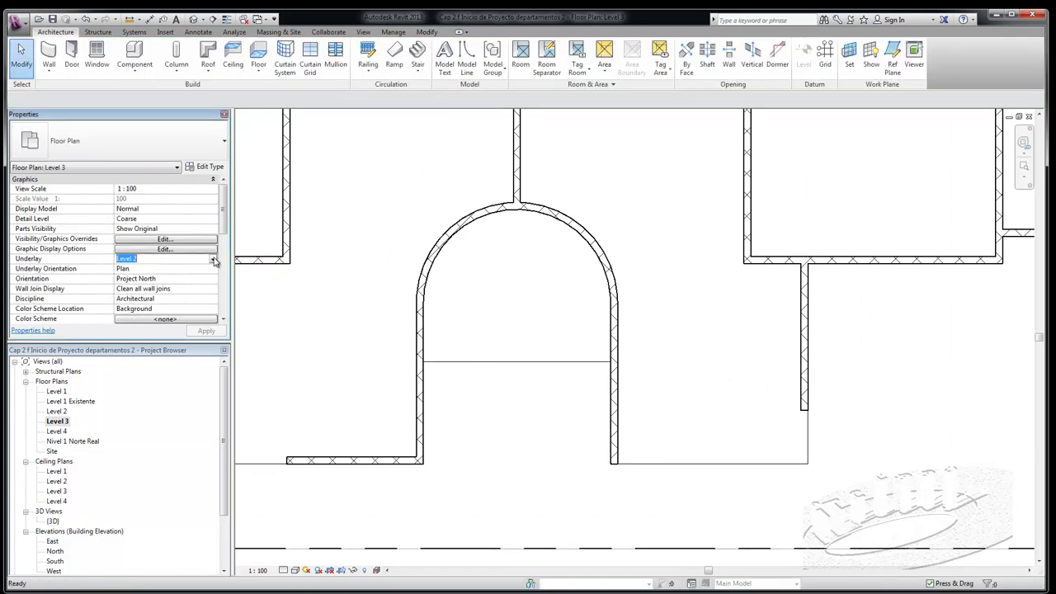
click(213, 259)
click(124, 277)
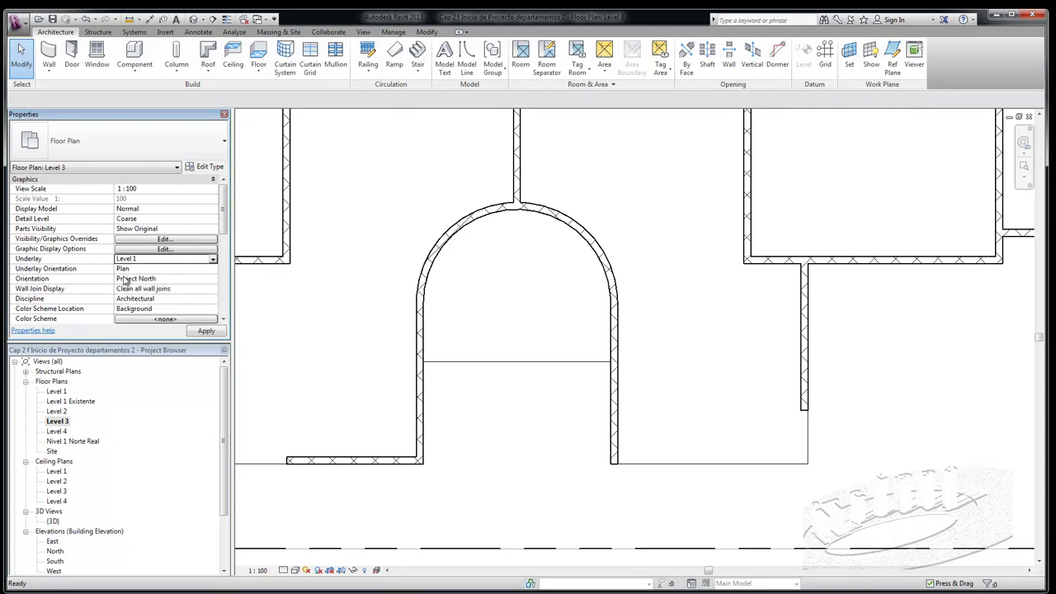
click(206, 331)
scroll(714, 472, up, 3)
scroll(716, 473, up, 2)
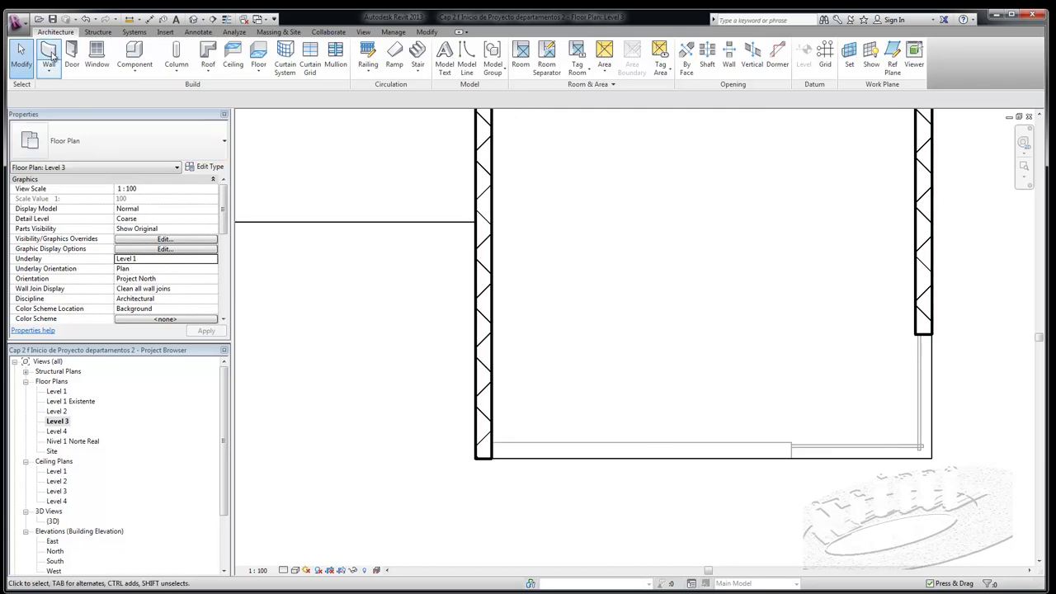
Pick the bottom reference line beside the arched hall to add a masonry wall.
click(49, 52)
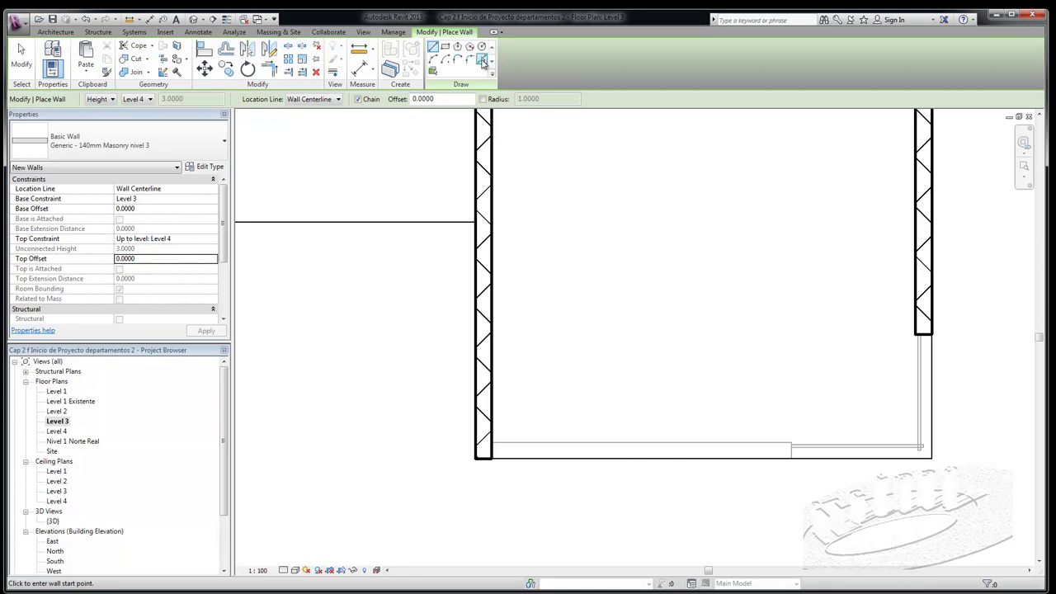
click(482, 60)
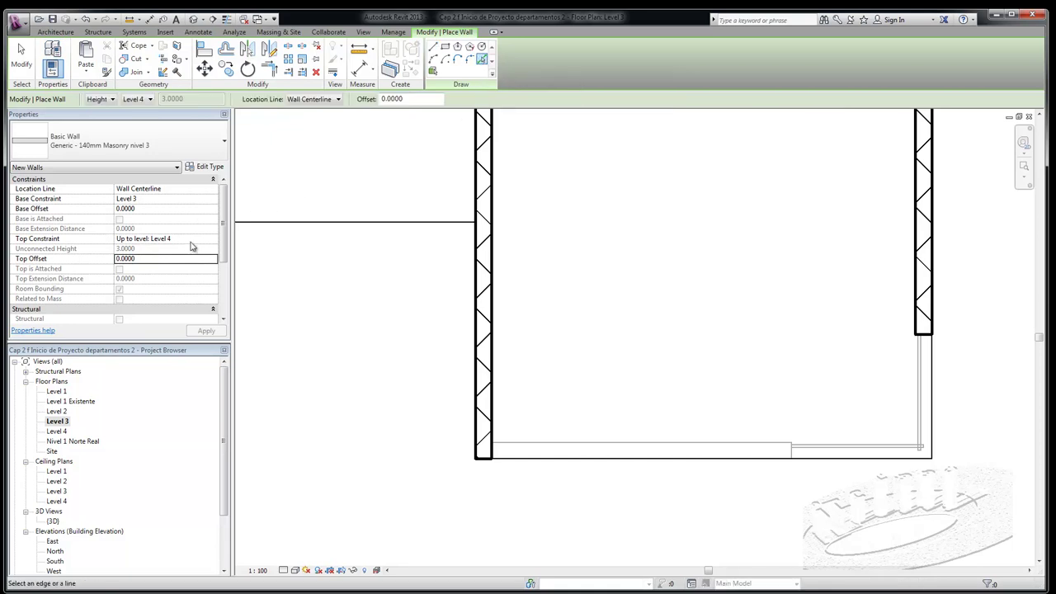
click(734, 453)
scroll(681, 276, down, 2)
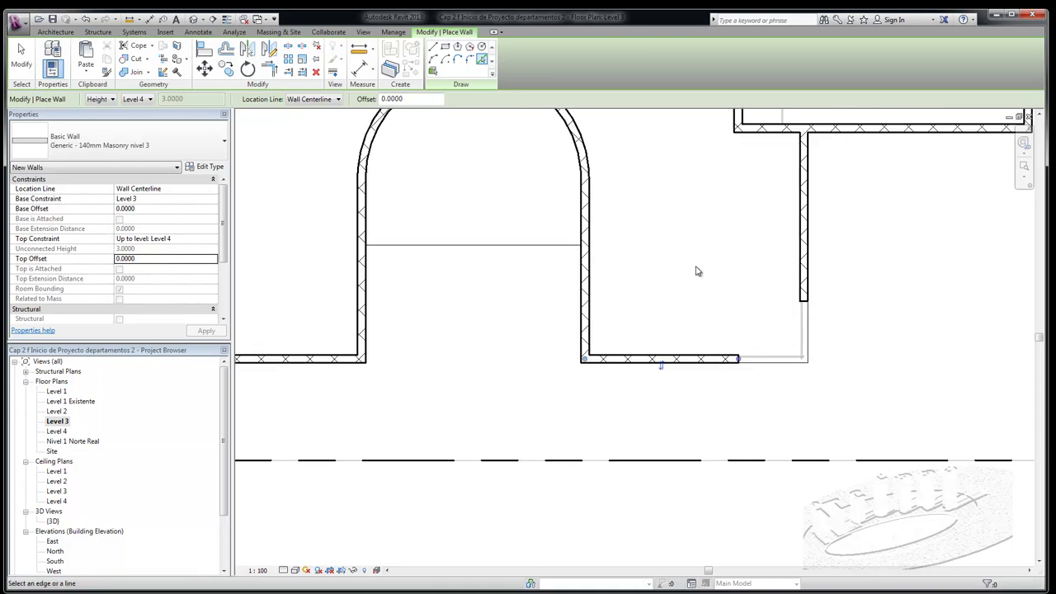
click(23, 51)
Open the {3D} view and orbit to a left-front angle to inspect the masonry walls.
double_click(52, 521)
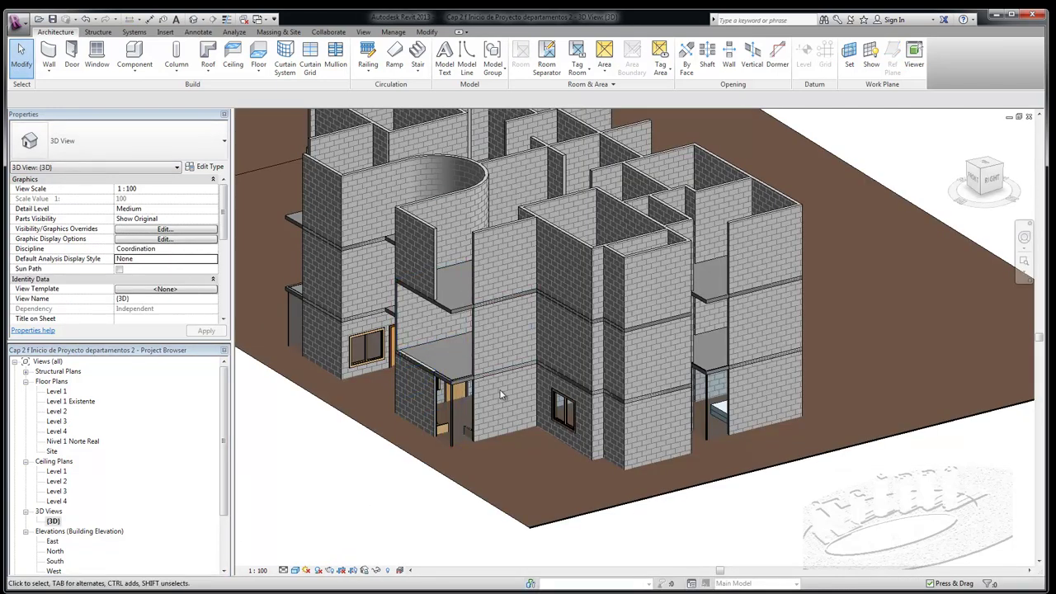
shift+middle_drag(870, 440, 917, 348)
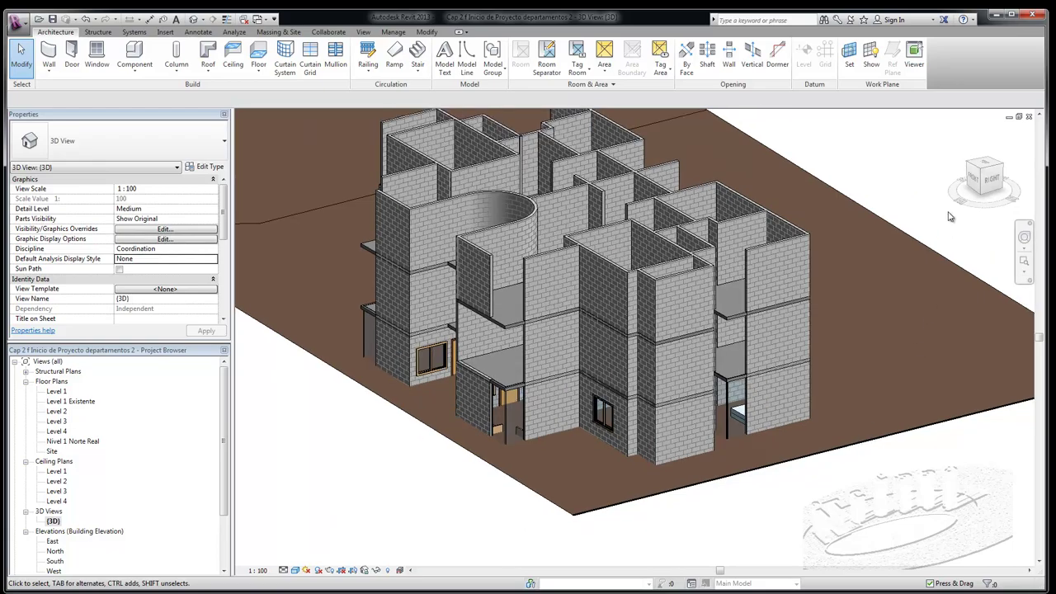
mouse_move(962, 207)
mouse_down()
mouse_move(1029, 441)
mouse_move(532, 514)
mouse_up()
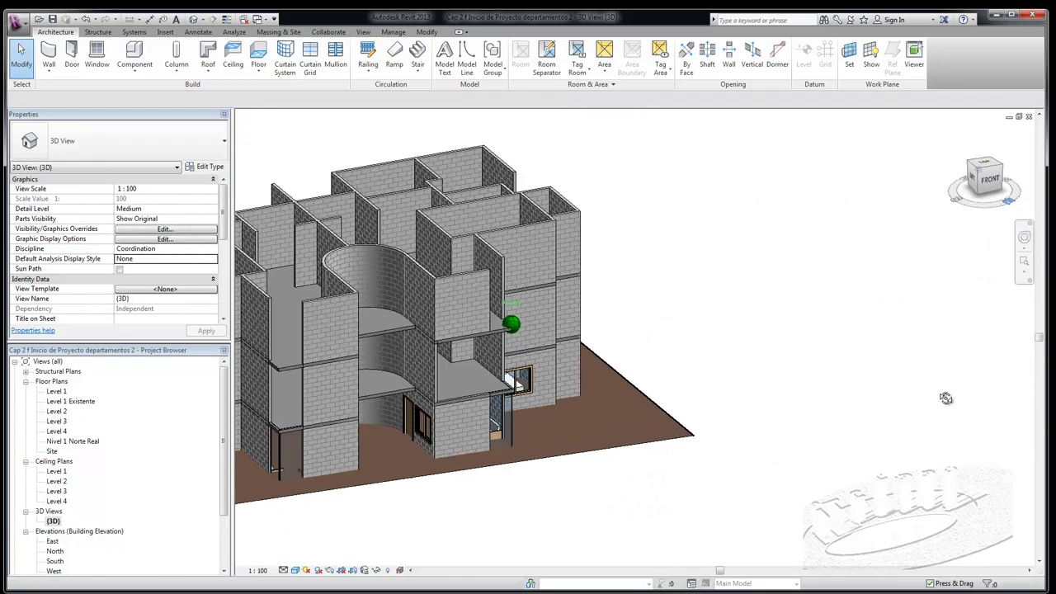
scroll(532, 514, down, 2)
scroll(462, 371, down, 1)
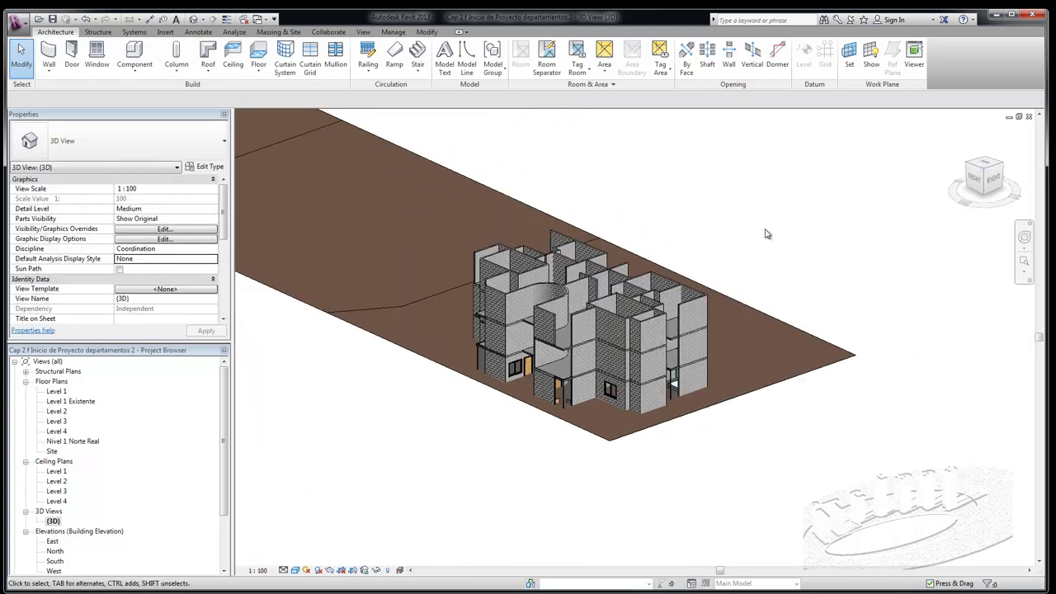
scroll(430, 241, up, 2)
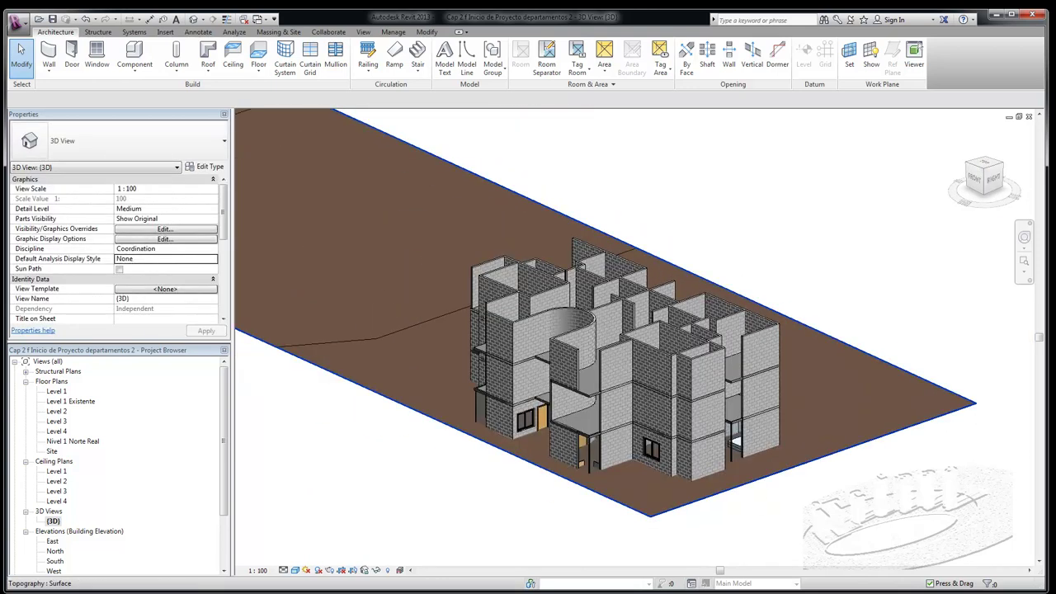